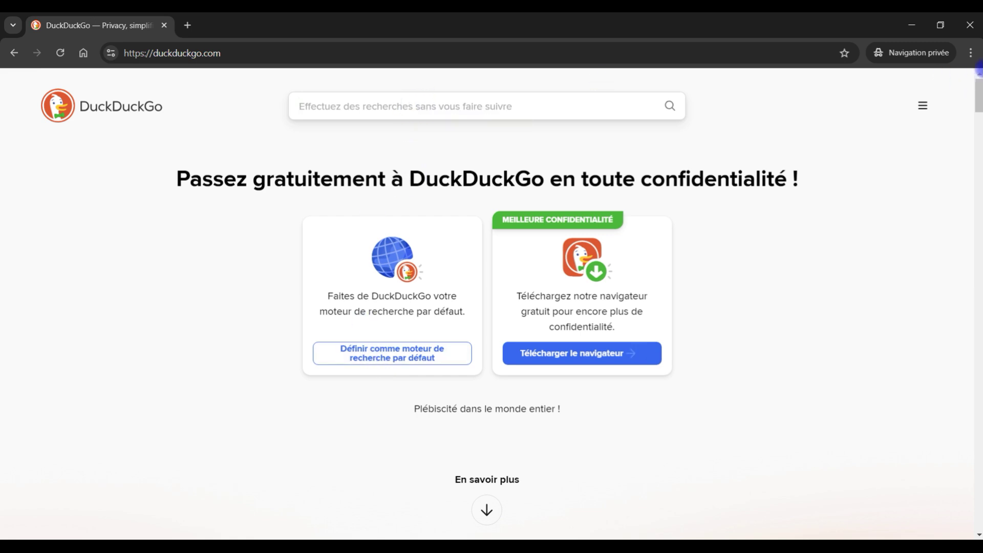
Step: Open DuckDuckGo AI Chat, start the setup and continue with the GPT-4o mini model
left_click(922, 109)
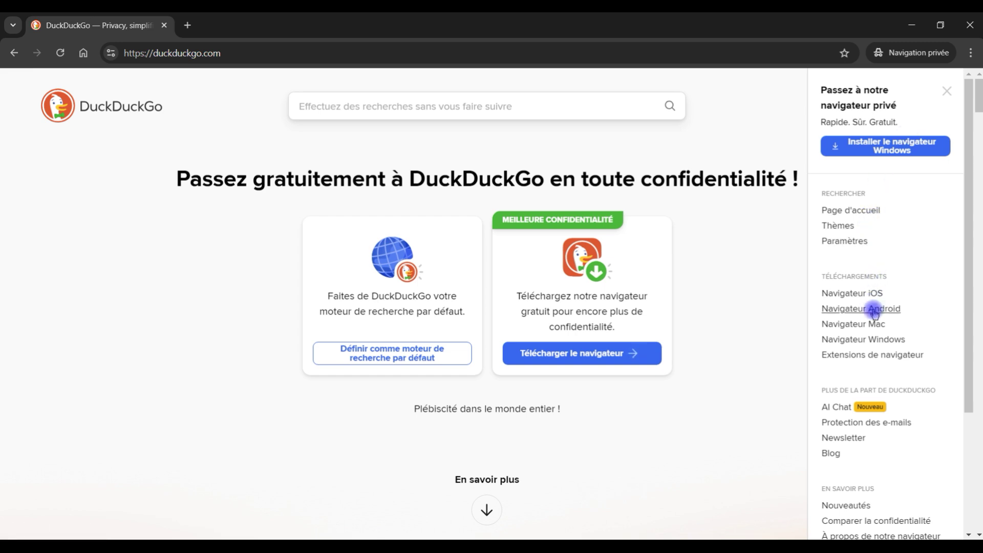
left_click(836, 408)
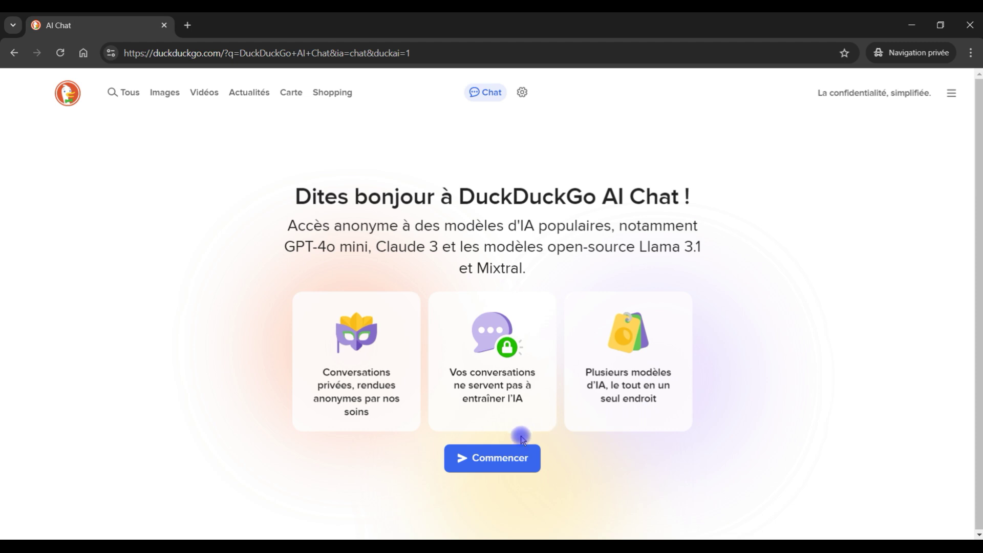
left_click(511, 451)
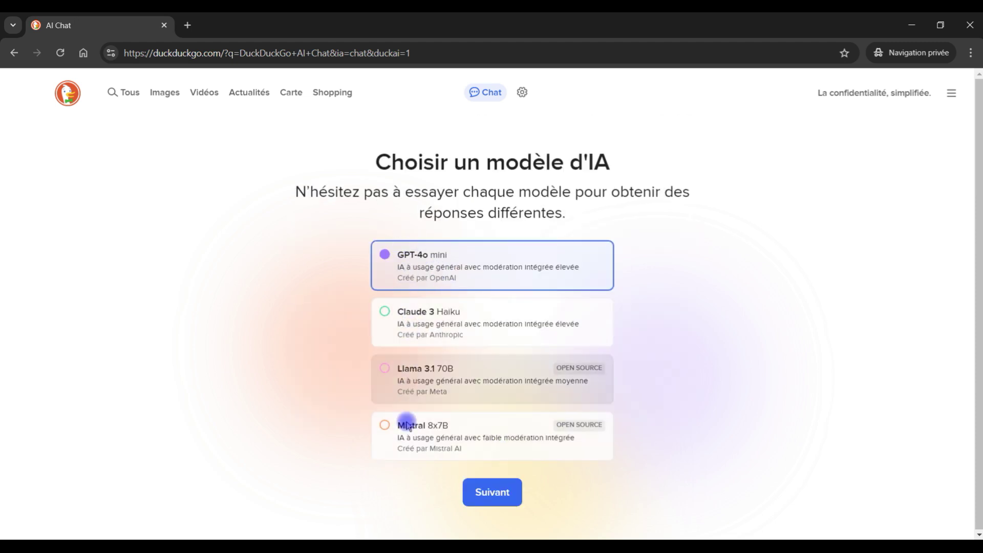
left_click(493, 491)
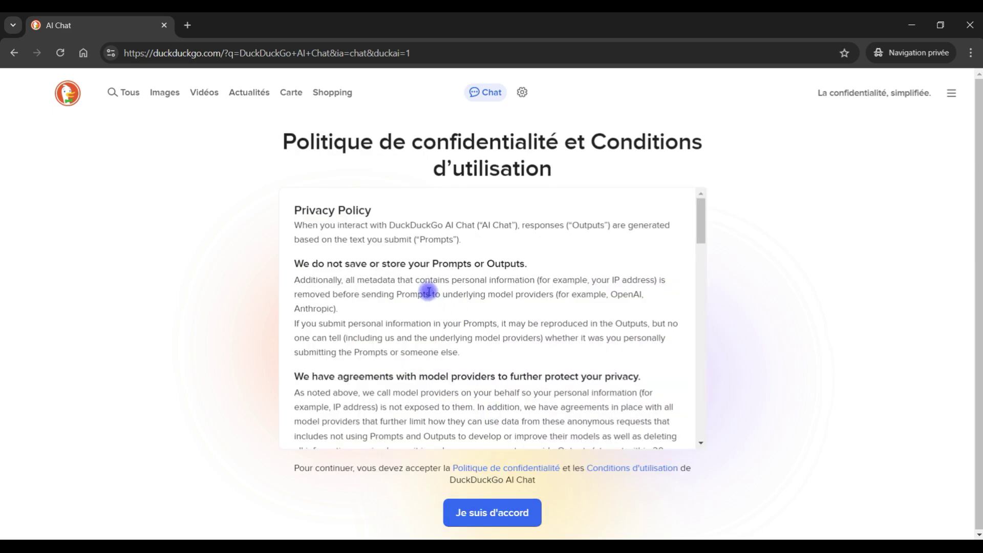
Step: Skim the AI Chat privacy policy and terms of use, and translate the page into French
scroll(429, 292, "down", 20)
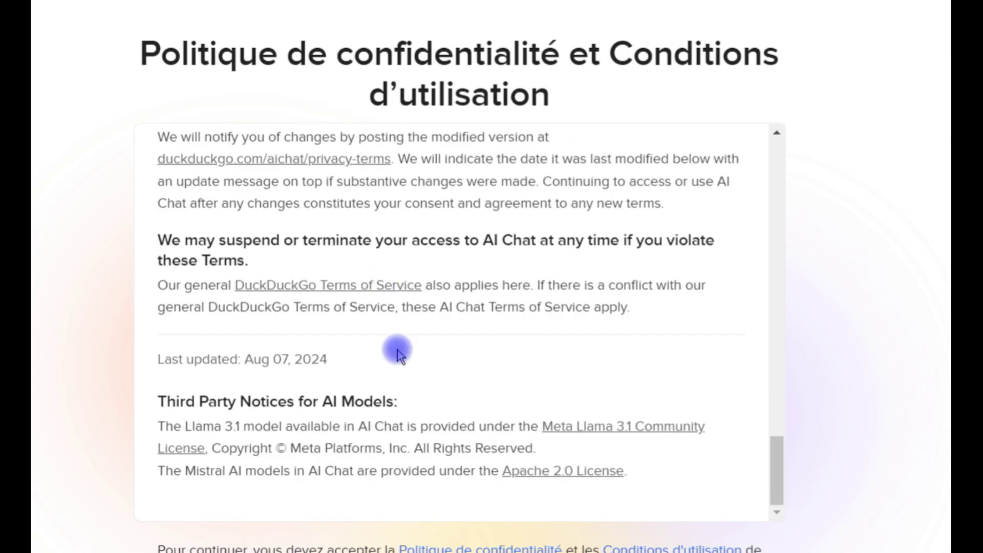
scroll(443, 307, "up", 20)
right_click(442, 212)
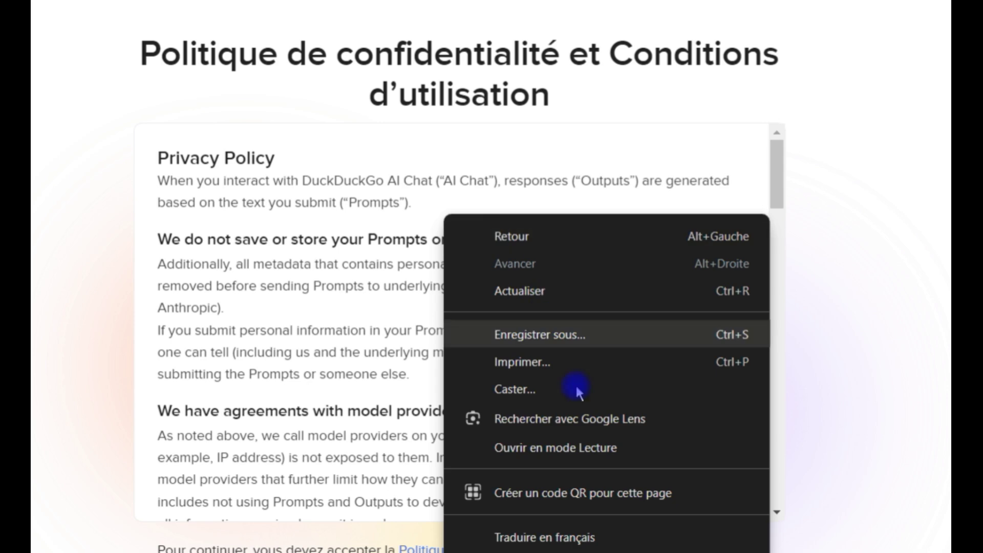
left_click(551, 541)
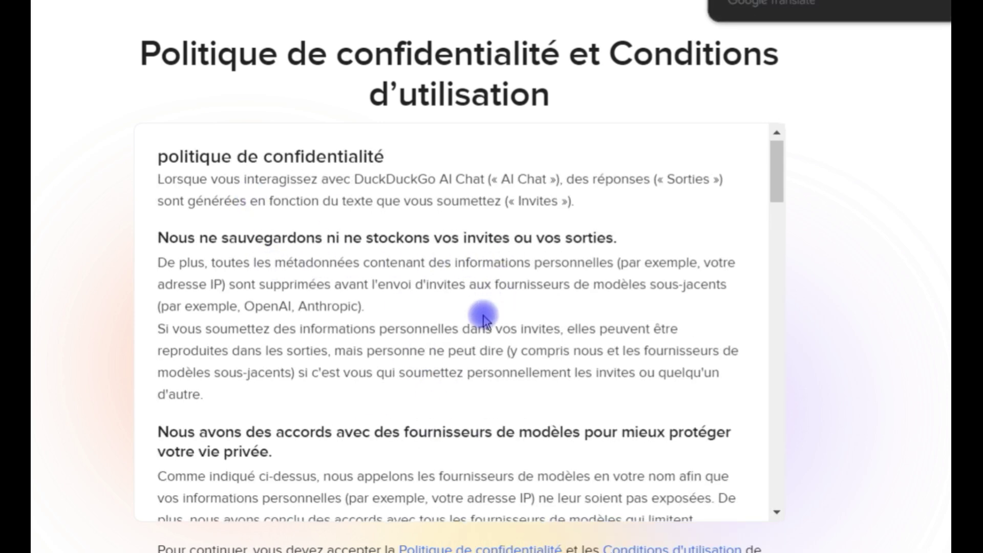
Step: Read the translated privacy policy and terms of use through to the end and agree to them
scroll(484, 302, "down", 2)
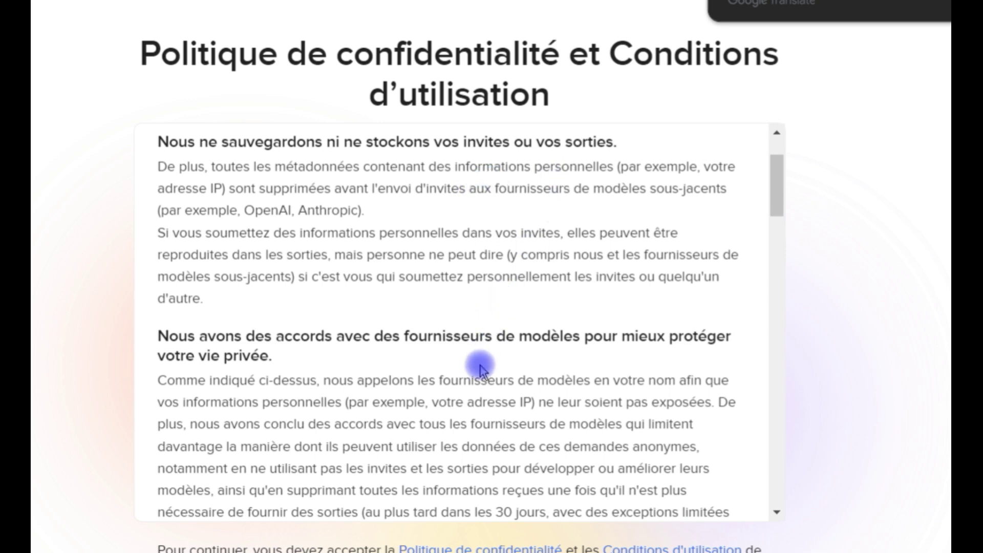
scroll(479, 367, "down", 3)
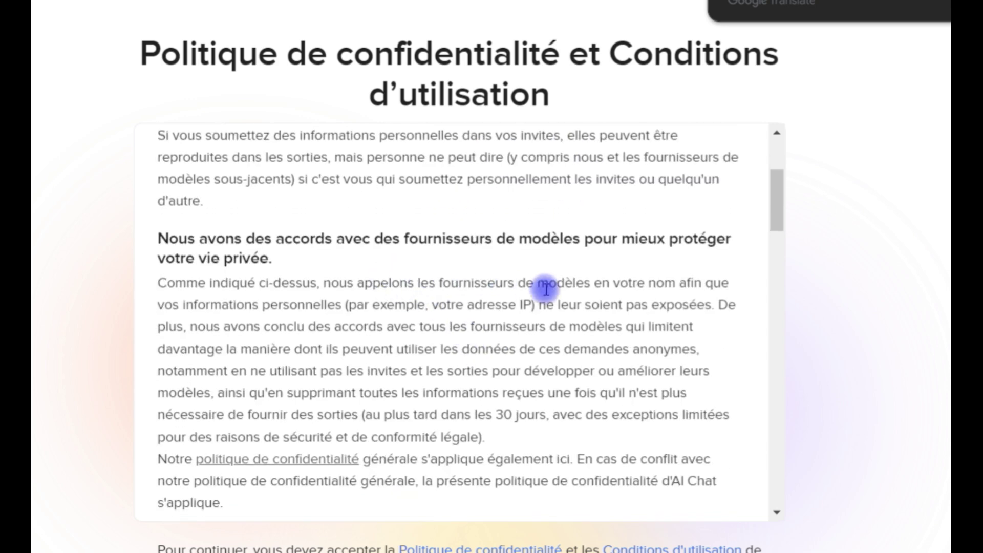
scroll(545, 298, "down", 1)
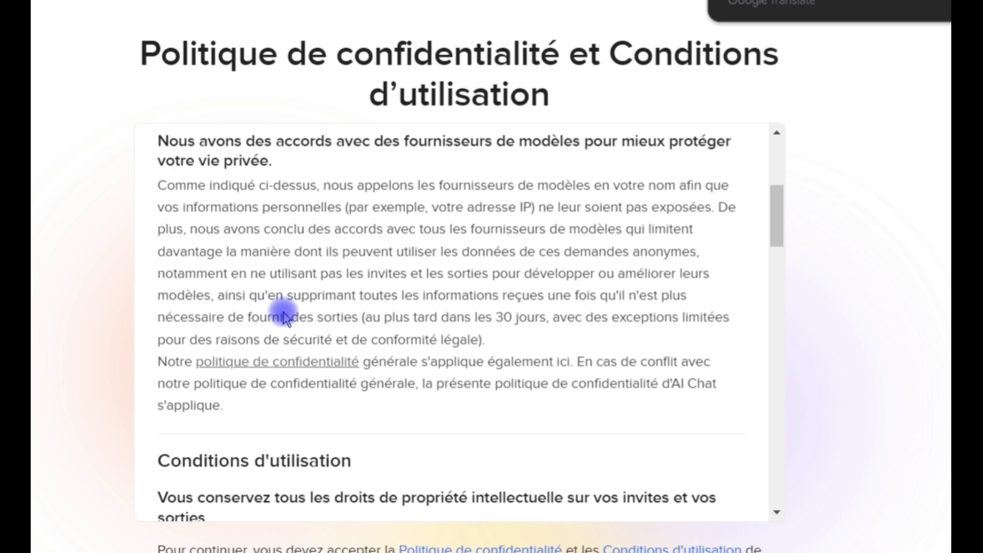
scroll(408, 382, "down", 6)
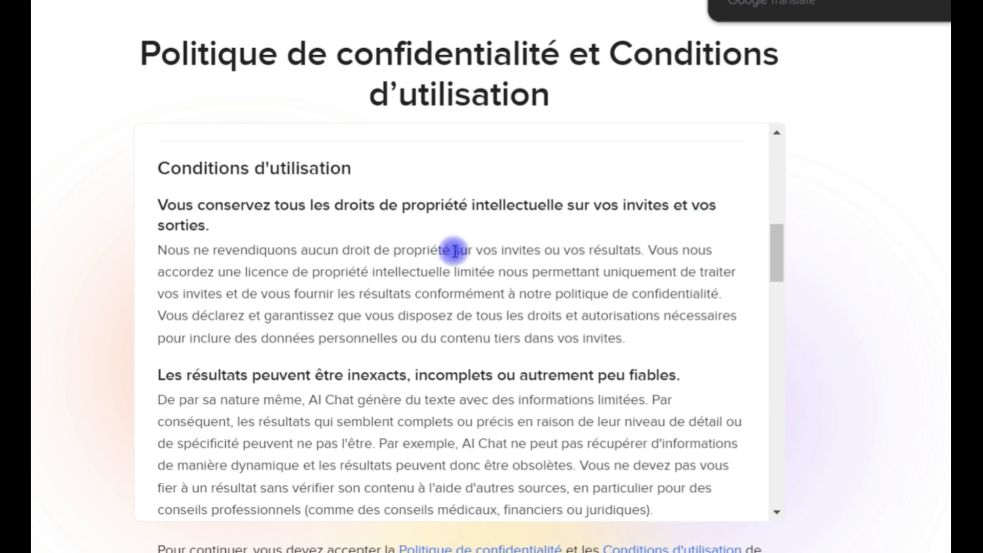
scroll(305, 391, "down", 2)
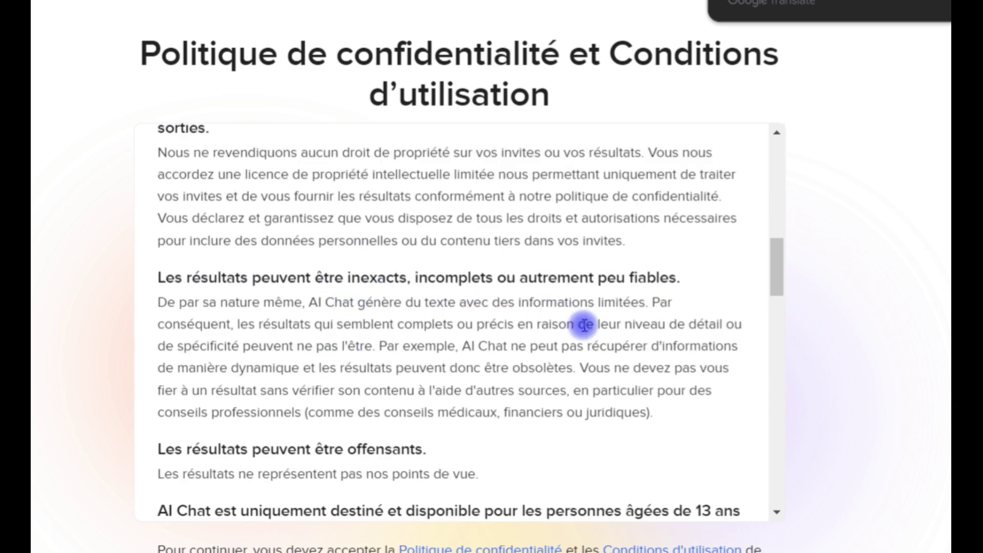
scroll(583, 321, "down", 2)
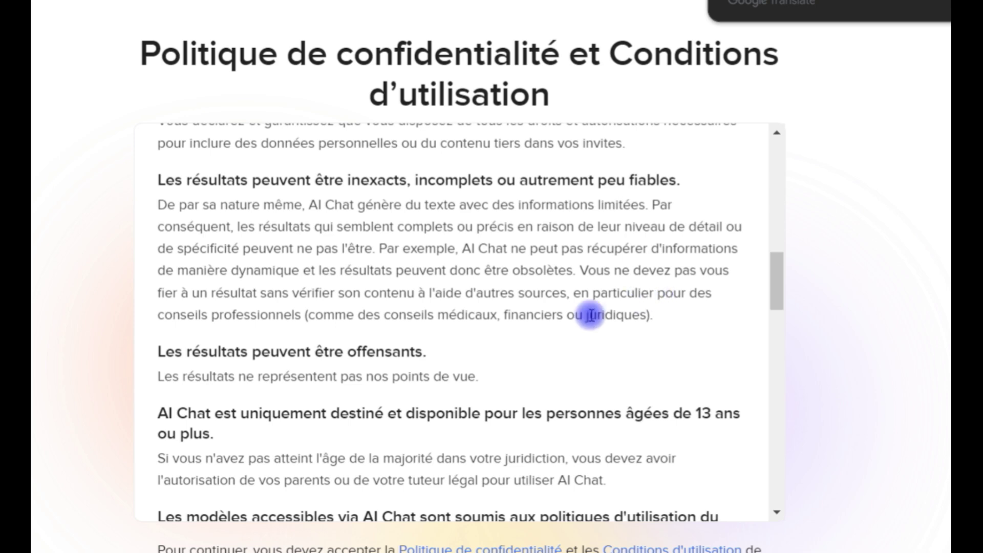
scroll(338, 381, "down", 2)
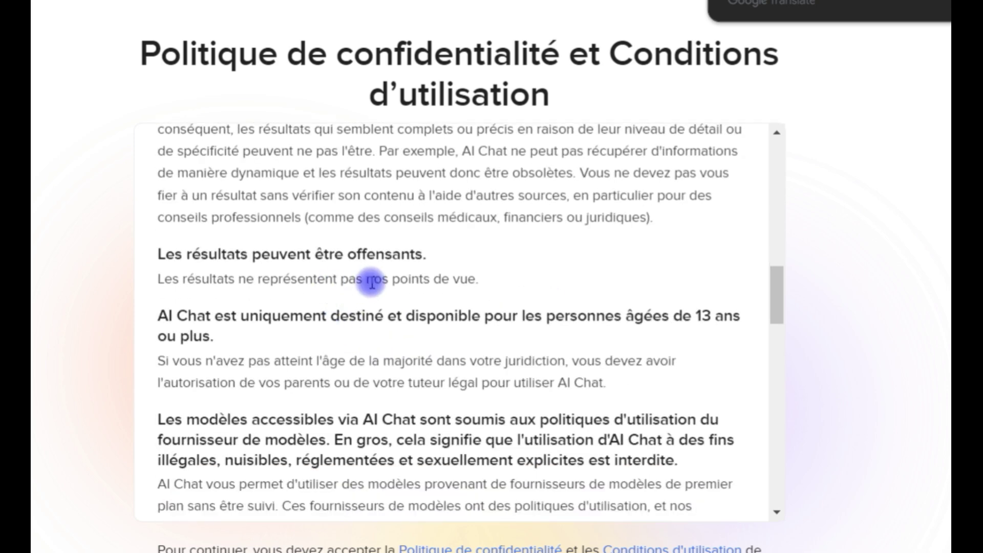
scroll(347, 325, "down", 2)
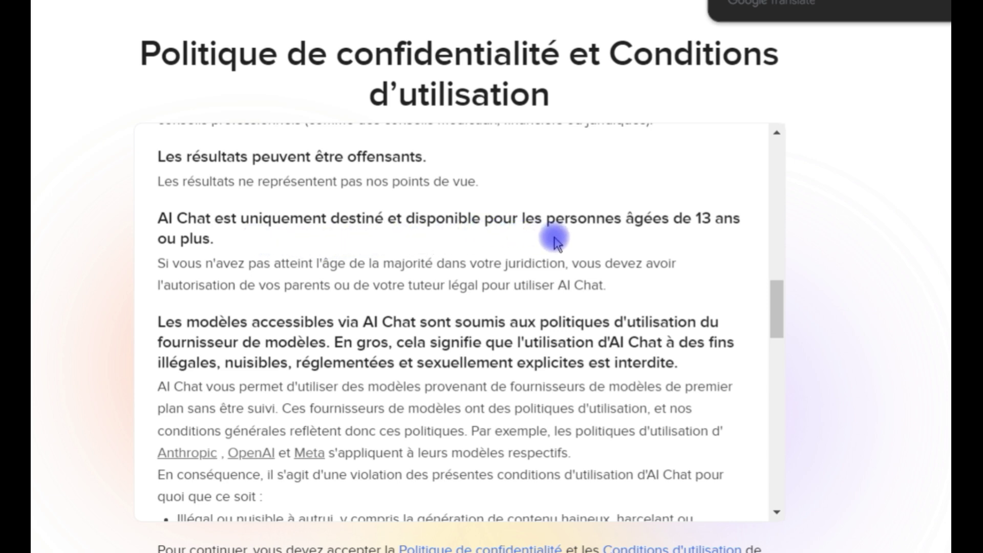
scroll(525, 283, "down", 2)
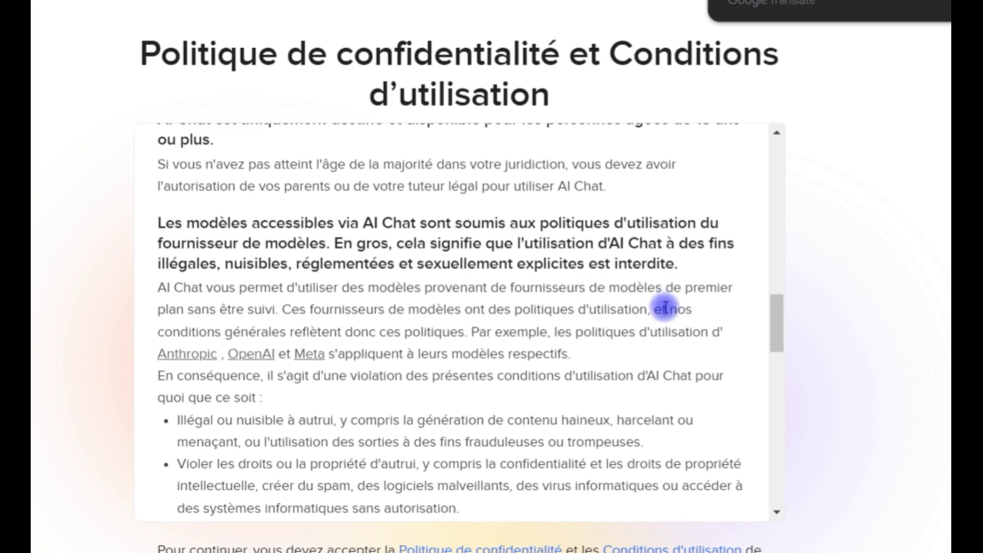
scroll(253, 230, "down", 2)
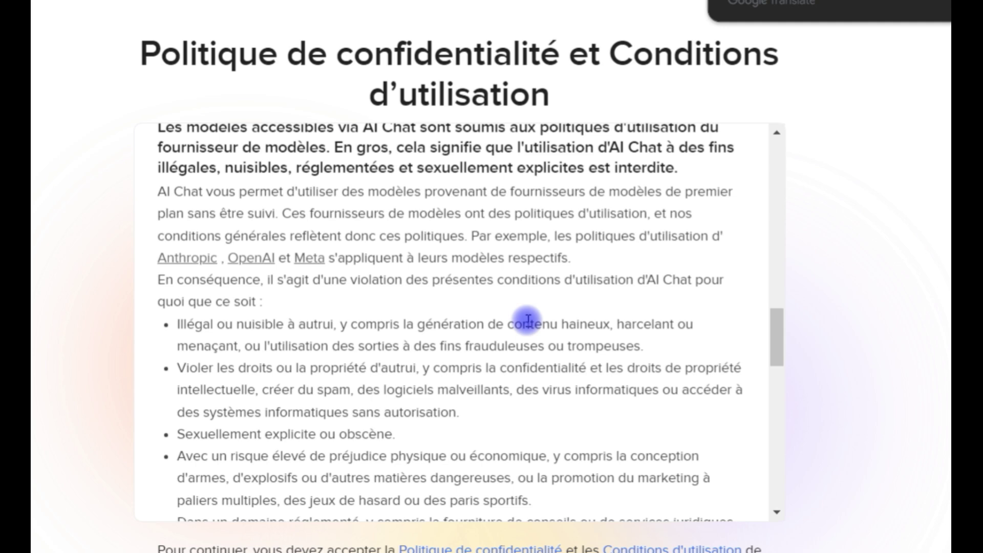
scroll(528, 319, "down", 2)
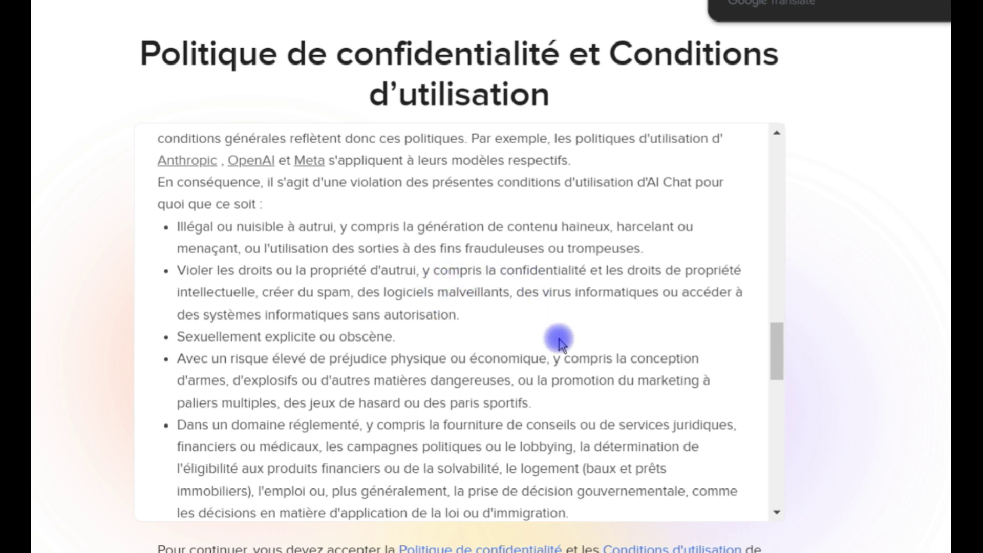
scroll(451, 332, "down", 2)
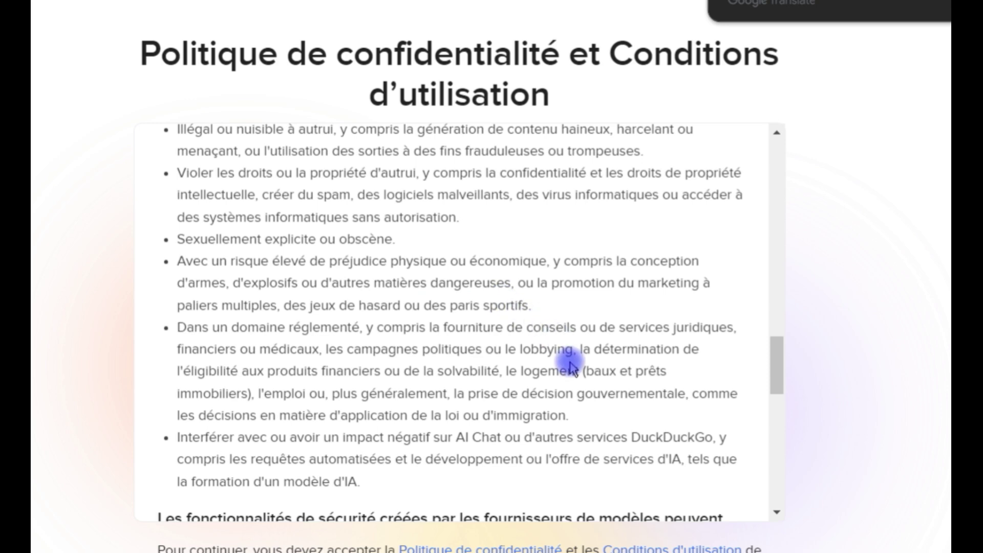
scroll(568, 365, "down", 4)
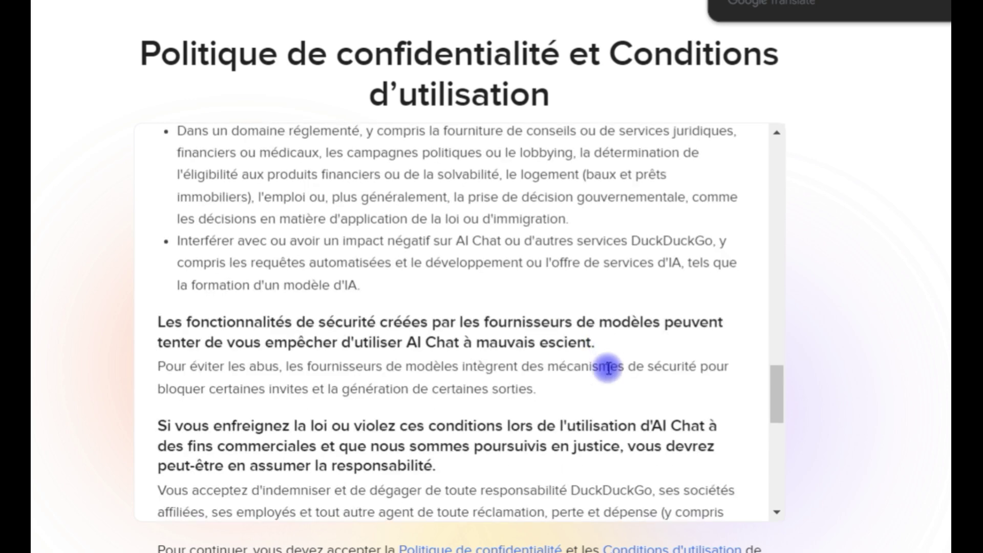
scroll(597, 366, "down", 2)
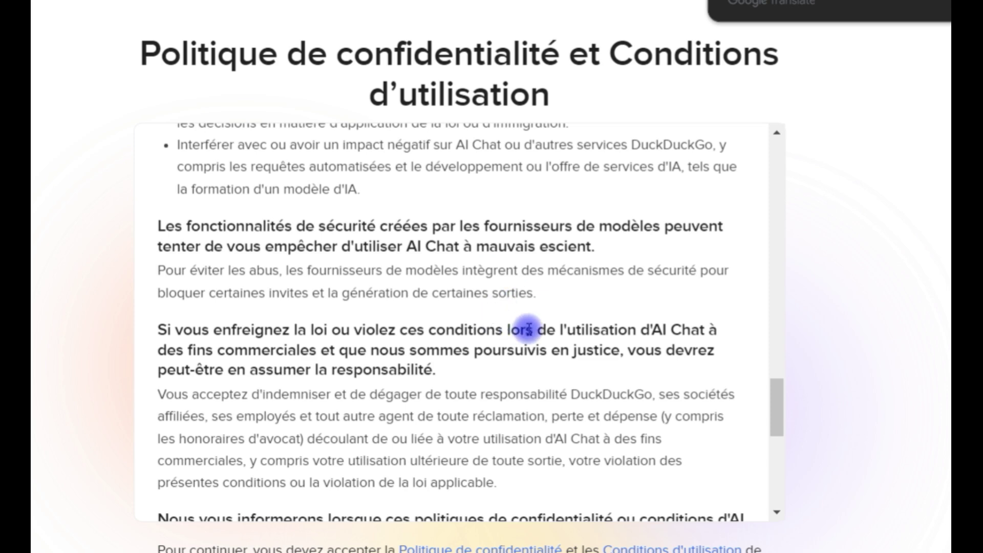
scroll(563, 302, "down", 2)
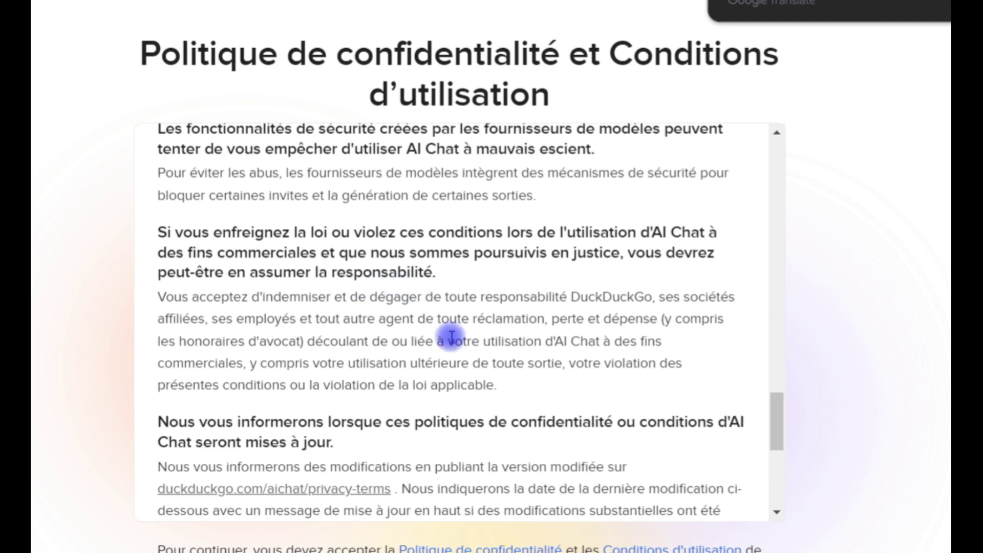
scroll(457, 332, "down", 2)
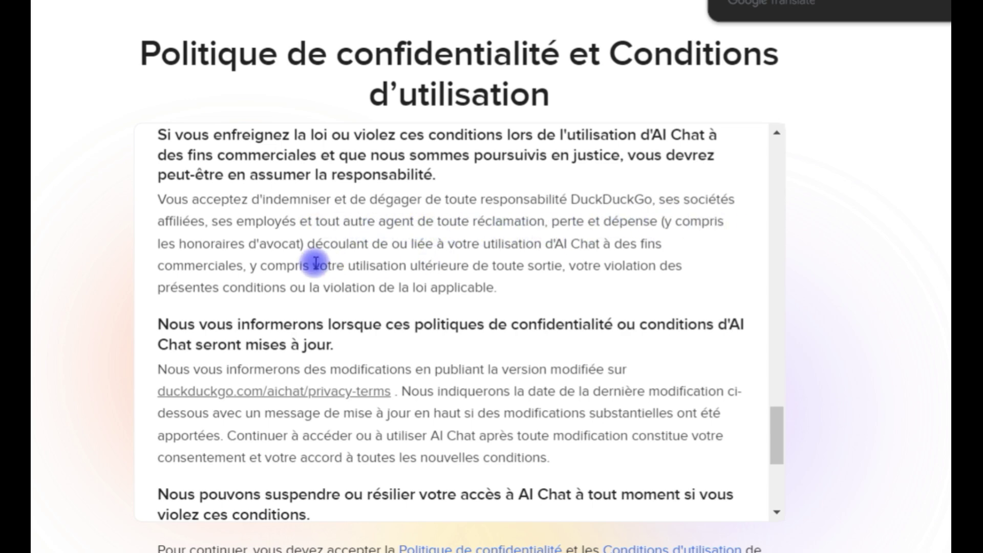
scroll(409, 358, "down", 4)
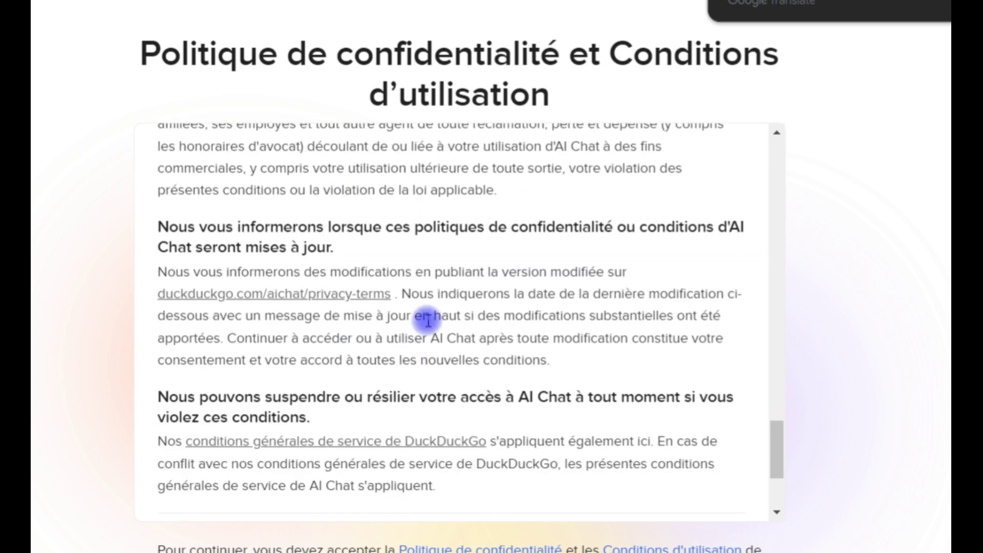
scroll(531, 333, "down", 2)
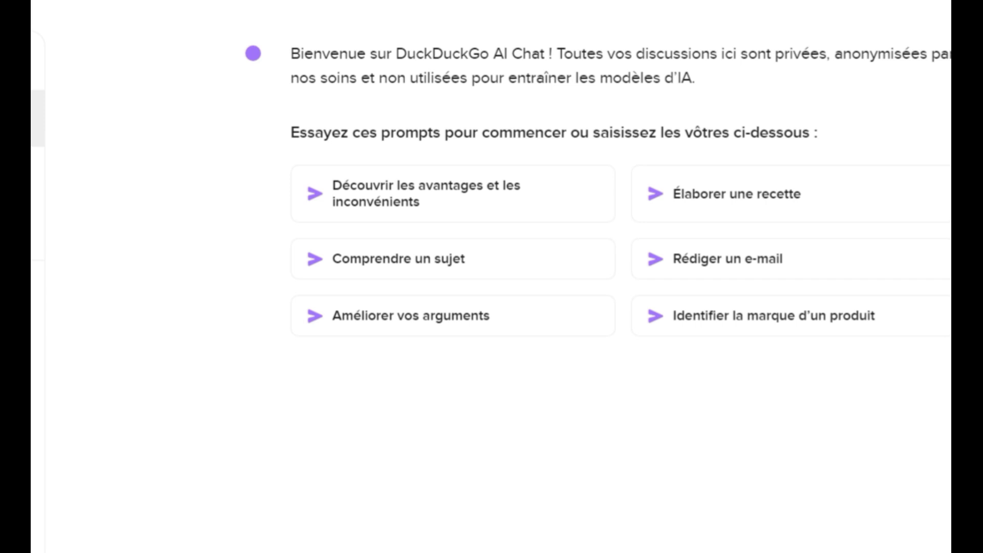
Step: Compare the AI models available for the chat and start a new chat with Claude 3 Haiku
left_click(32, 116)
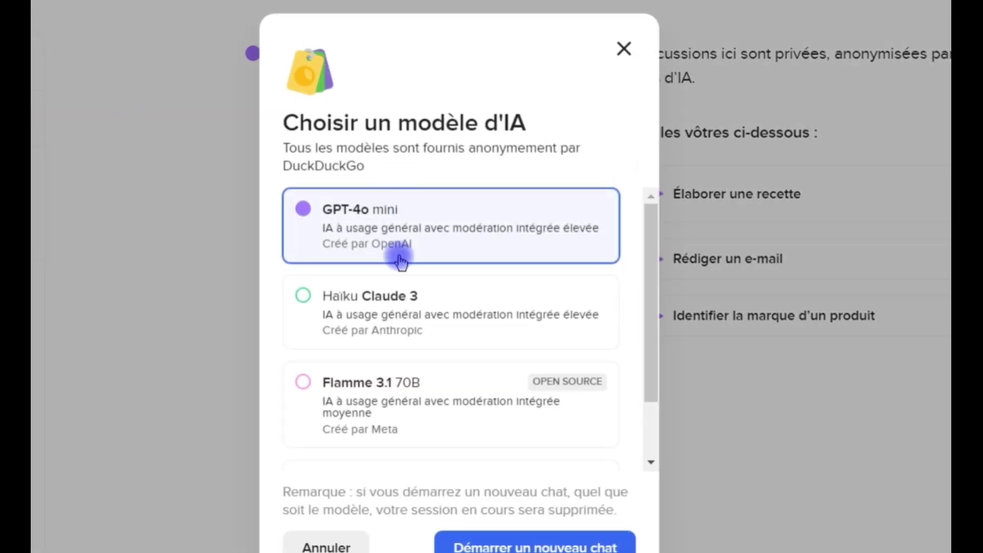
scroll(460, 231, "down", 2)
scroll(455, 228, "up", 2)
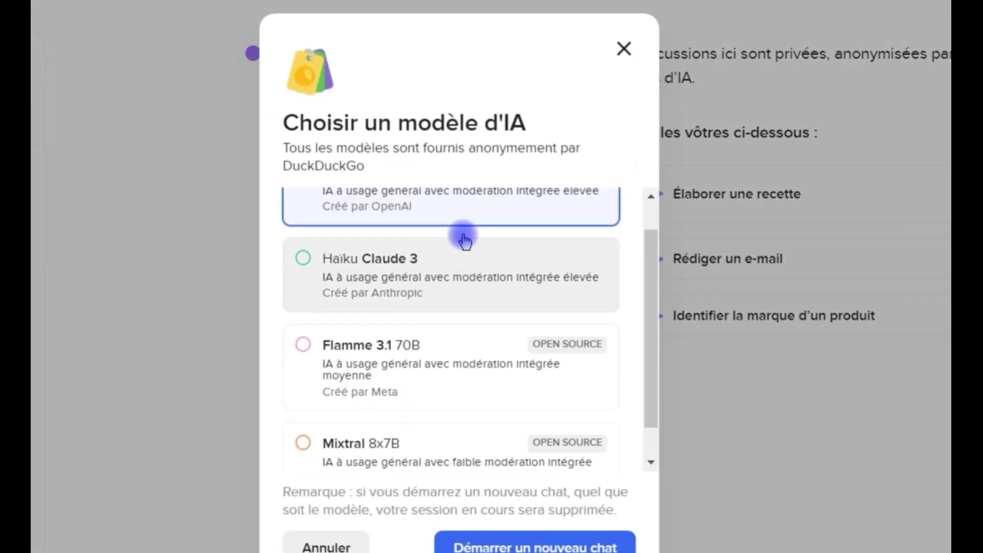
scroll(449, 226, "down", 2)
scroll(504, 302, "up", 2)
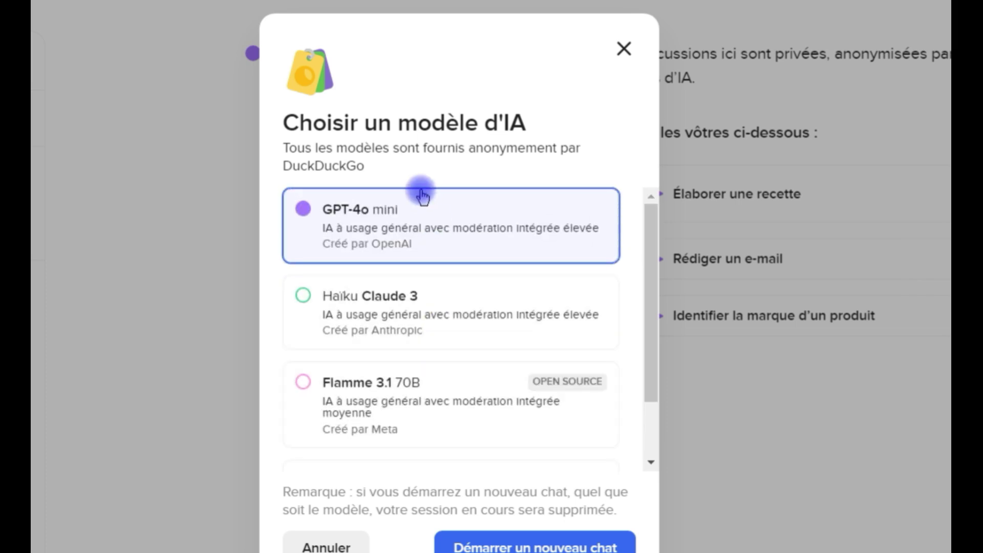
scroll(427, 362, "down", 2)
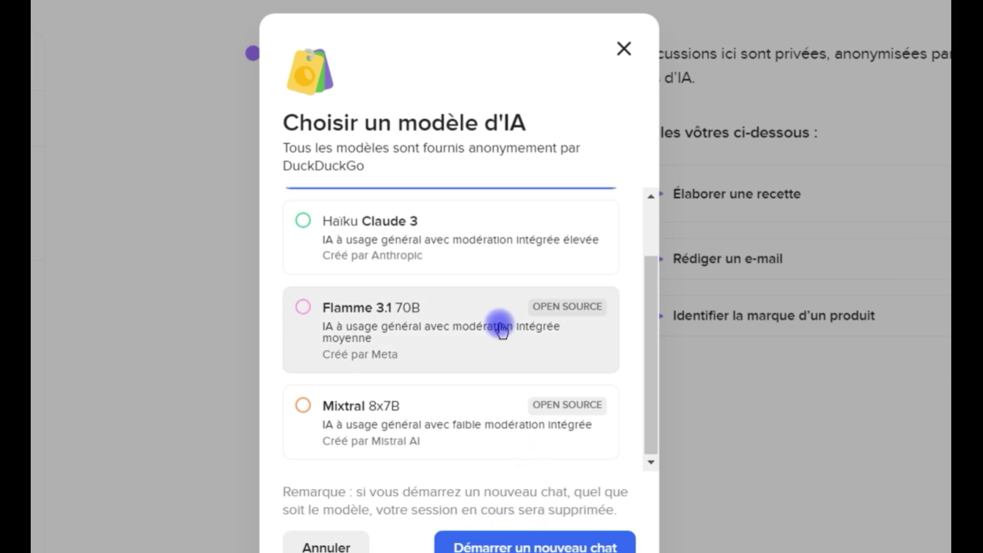
left_click(454, 240)
left_click(500, 544)
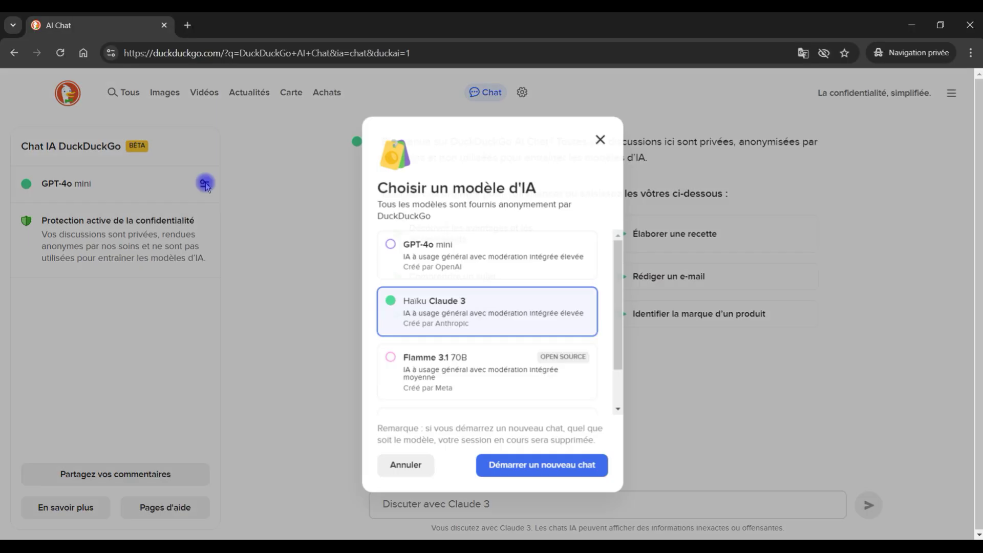
Step: Dismiss the AI model selection without starting another chat and reload the AI Chat page
left_click(479, 306)
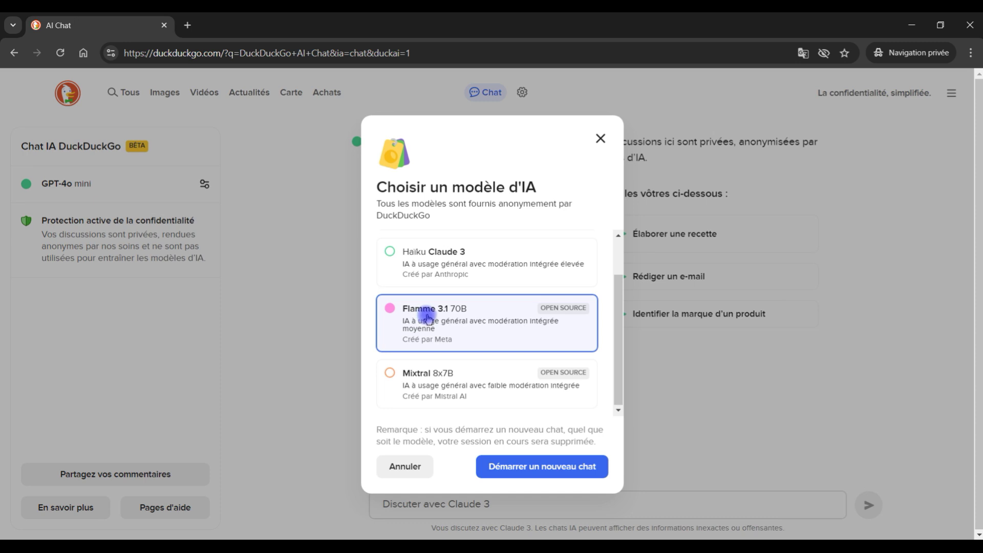
left_click(598, 139)
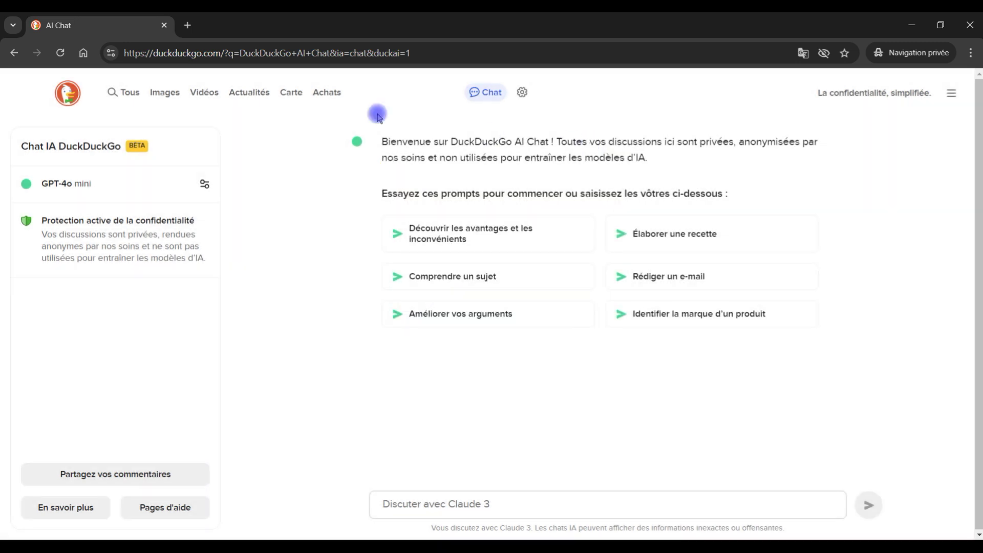
left_click(60, 52)
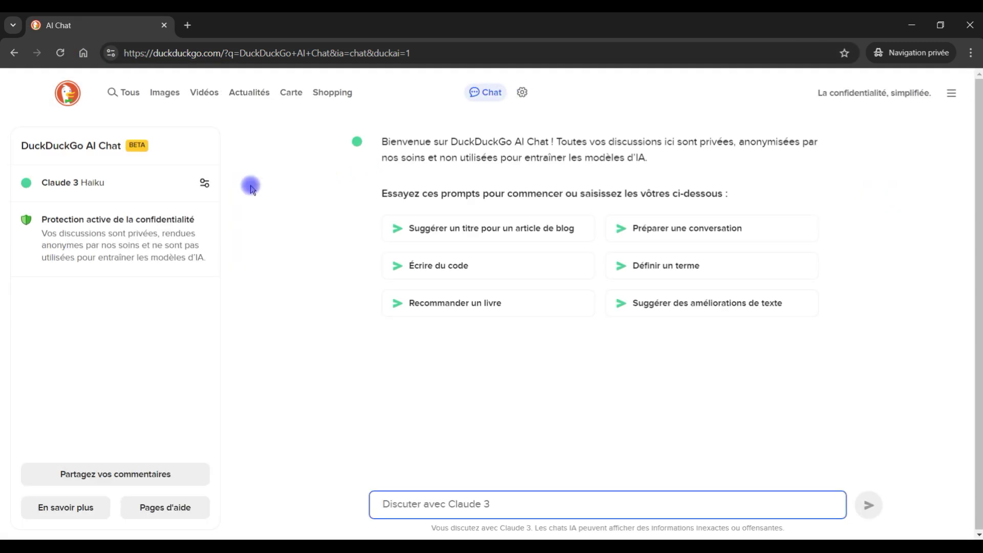
Step: Reopen the AI model selection and examine the models on offer under their original names
left_click(179, 186)
scroll(456, 349, "down", 1)
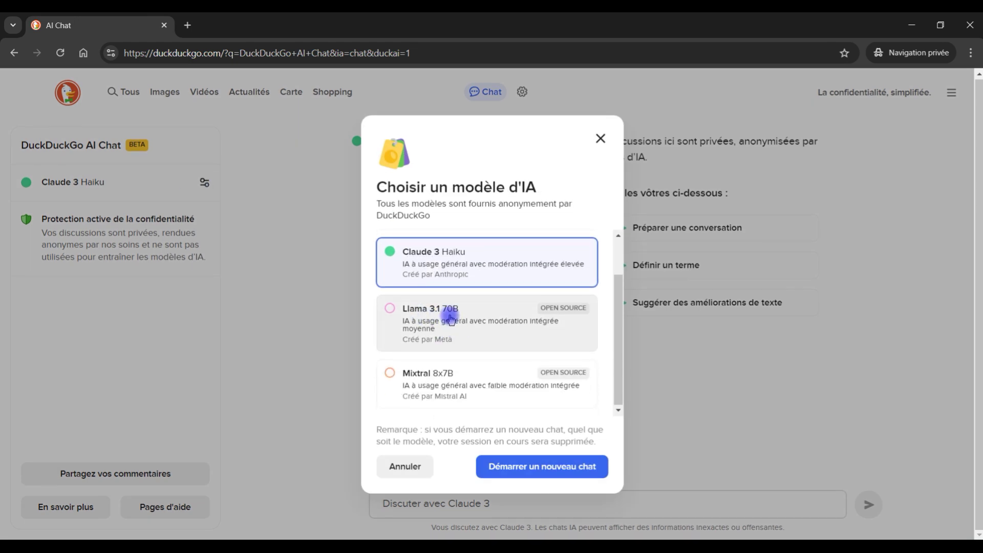
scroll(458, 292, "up", 1)
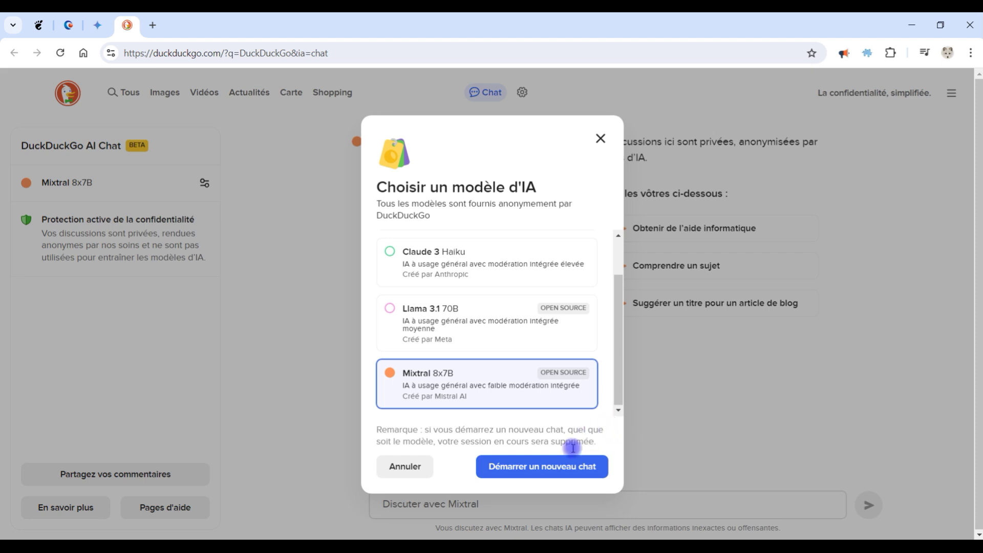
Step: Start a new Mixtral 8x7B chat and begin the prompt "écrire une histoire d'un chat tournant autour d'un aquarium où un poisson"
left_click(579, 466)
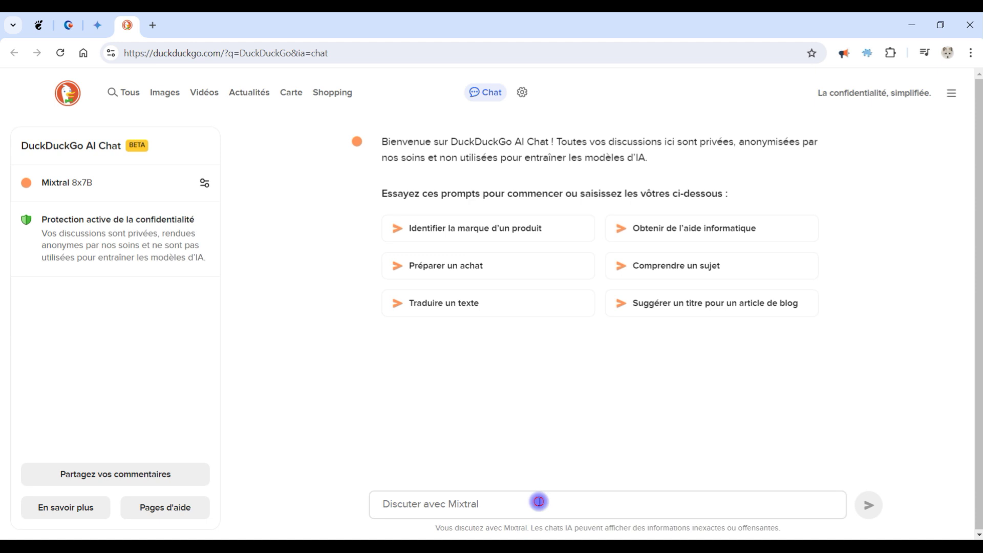
left_click(532, 511)
type("écrire une histoire d'un cha")
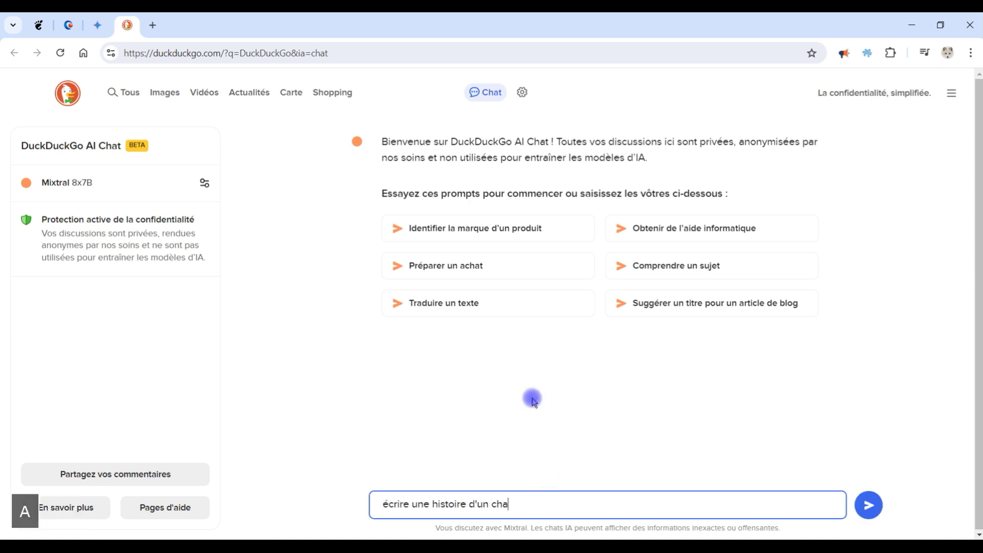
type("t tournant autour ")
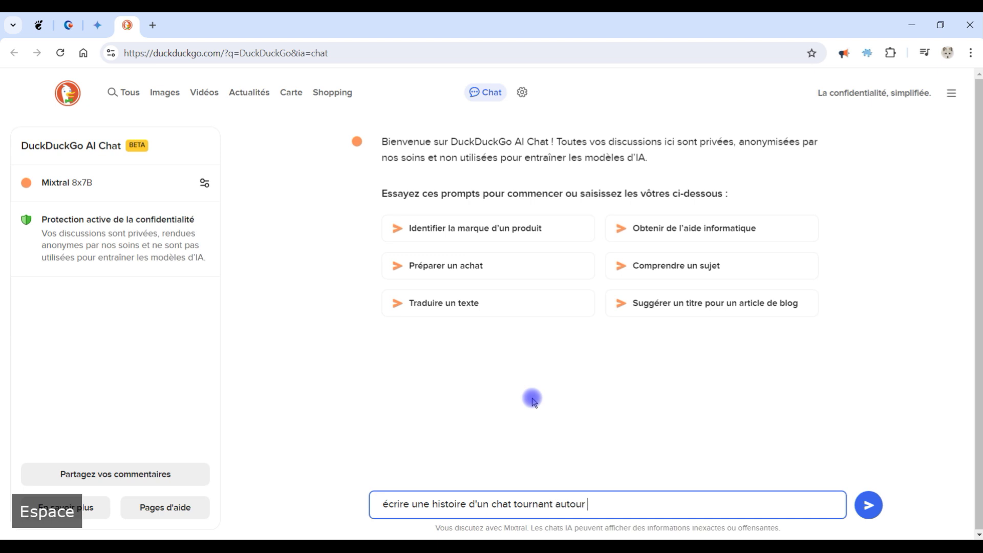
type("d'un aquarium où un poisson")
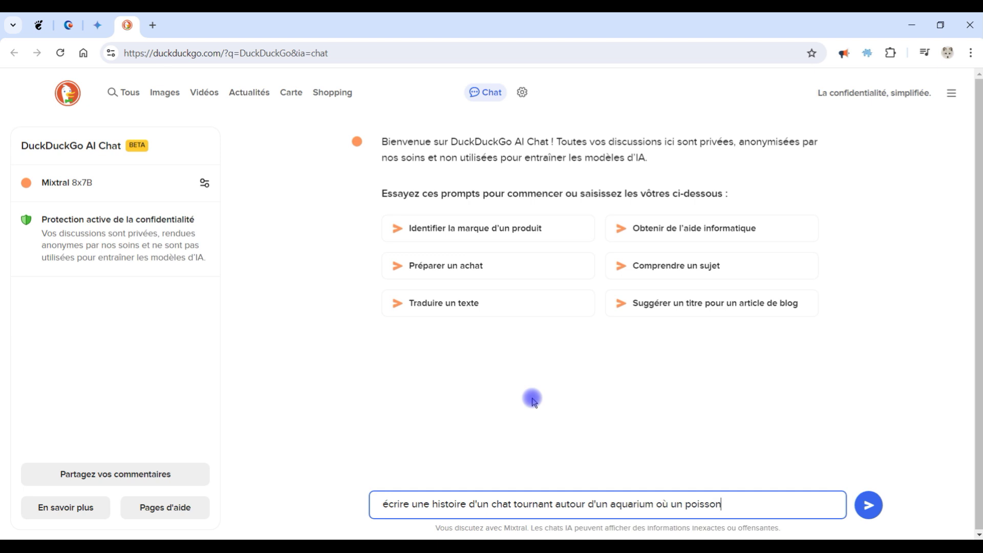
Step: Finish the prompt with "est présent. Cette histoire sera comme un cartoon avec une fin humoristique. Mets des titres à chaque partie de l'histoire."
type("sent. Cette histoire sera comme un ")
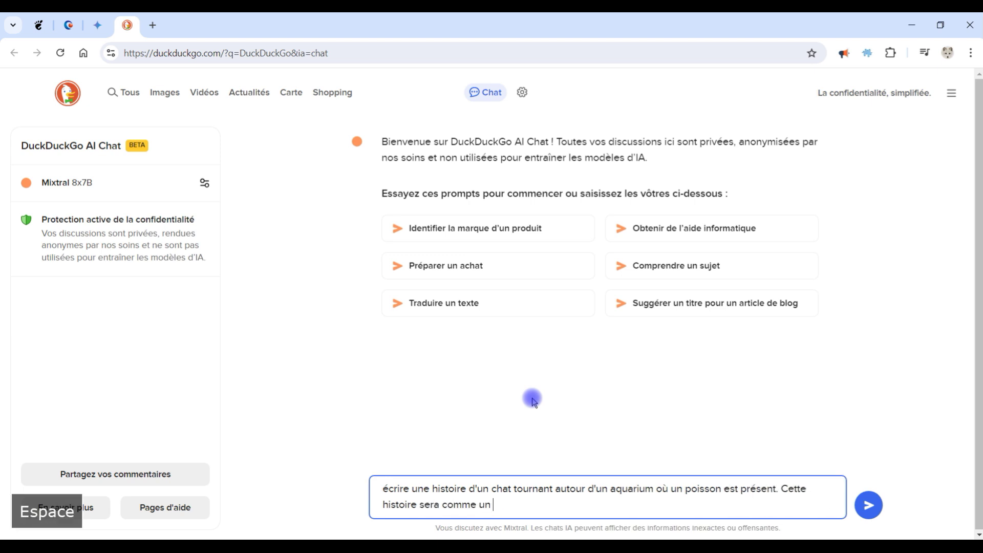
type("cartoon avec ")
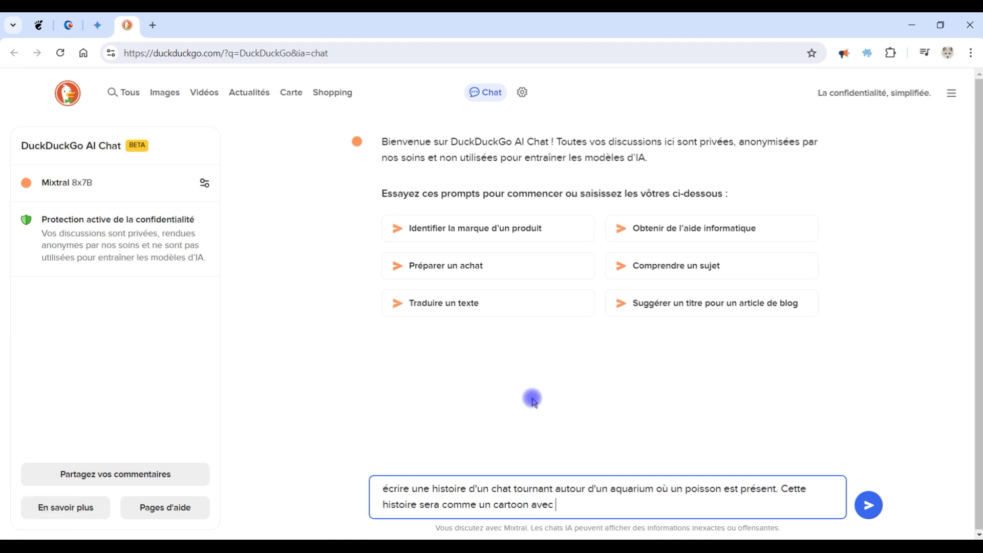
type("une chute")
key("BackSpace")
key("BackSpace")
key("BackSpace")
key("BackSpace")
key("BackSpace")
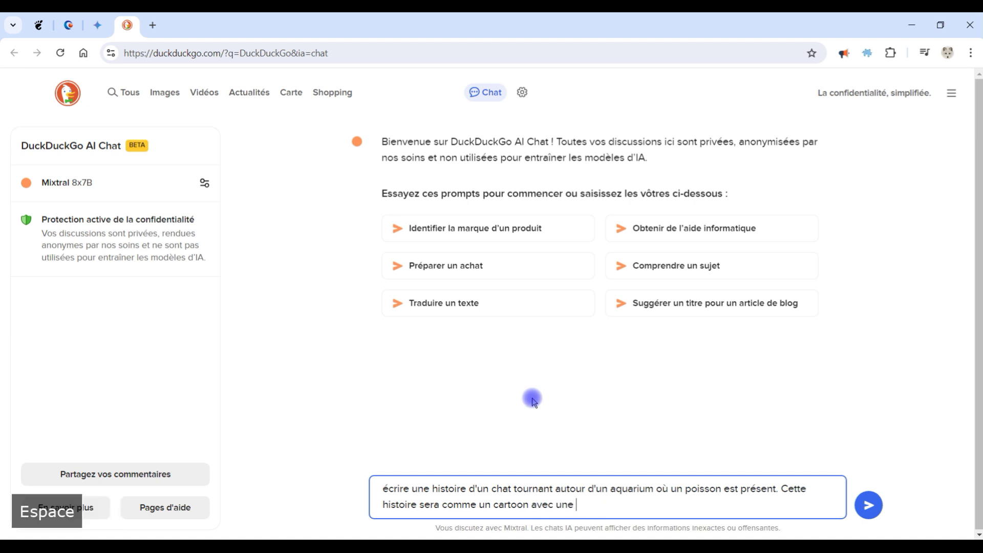
type("fin humoristique.")
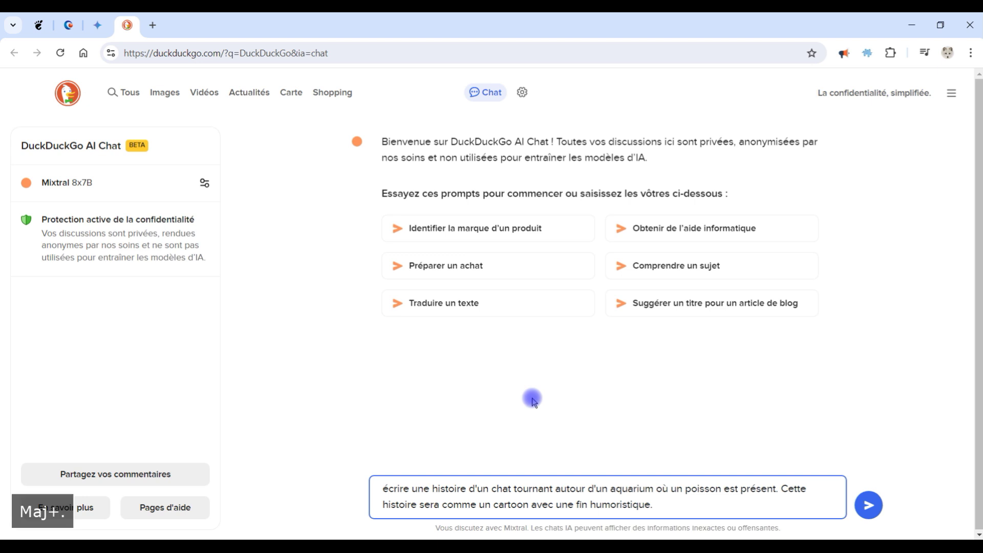
type(" Mets des titres à chaque partie.")
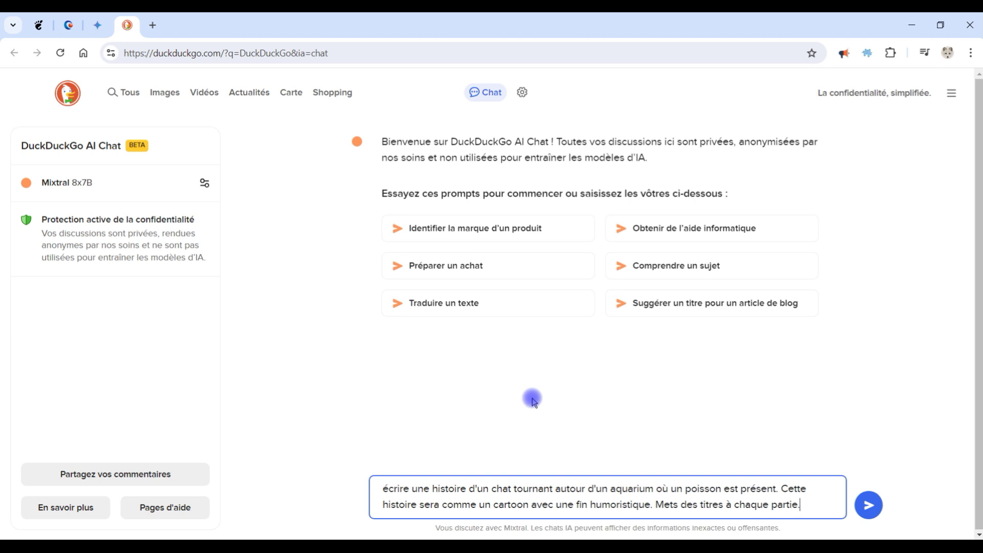
type("de l'histoire.")
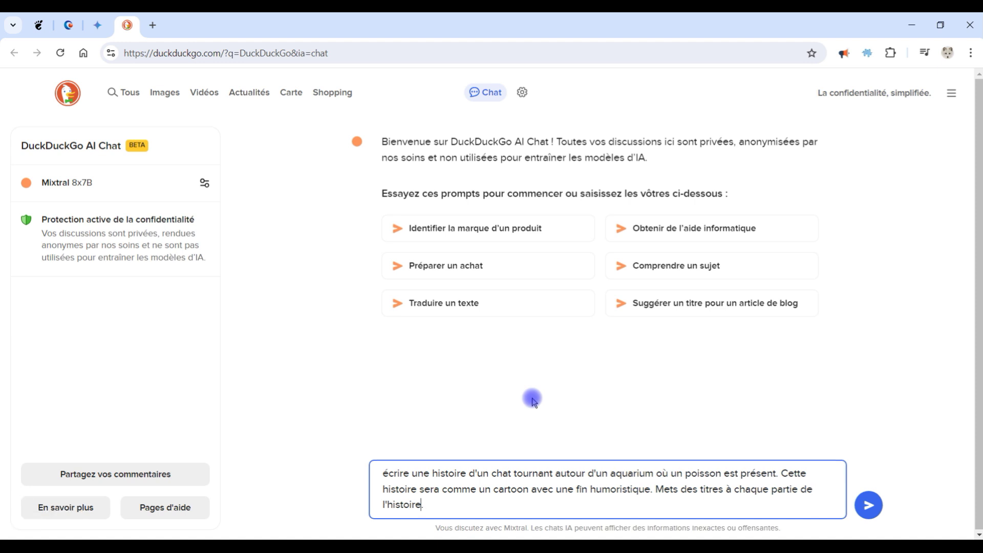
Step: Copy the whole prompt into the LibreOffice Writer document, and return to the chat to submit it to Mixtral
key("ctrl+a")
key("ctrl+c")
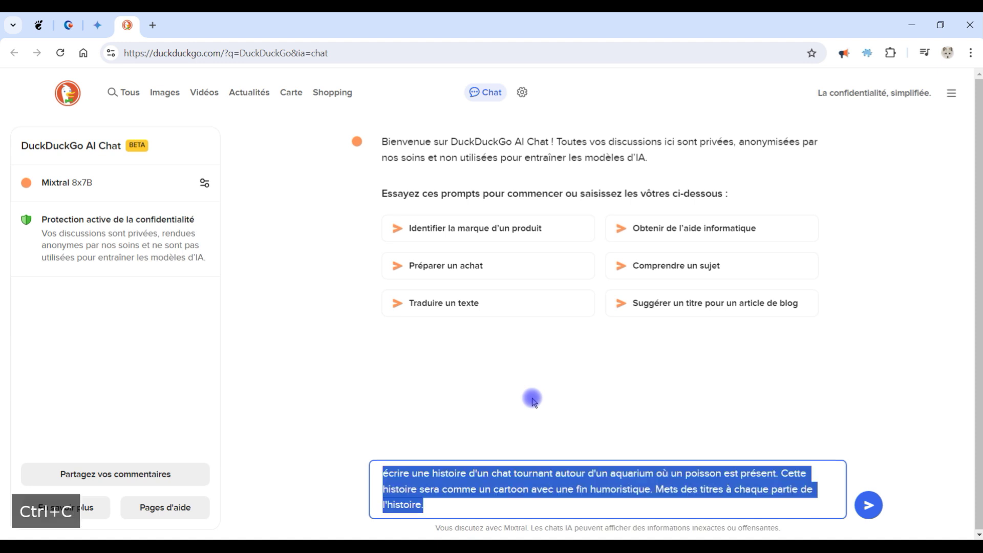
key("alt+Tab")
right_click(309, 248)
left_click(377, 292)
key("alt+Tab")
left_click(868, 504)
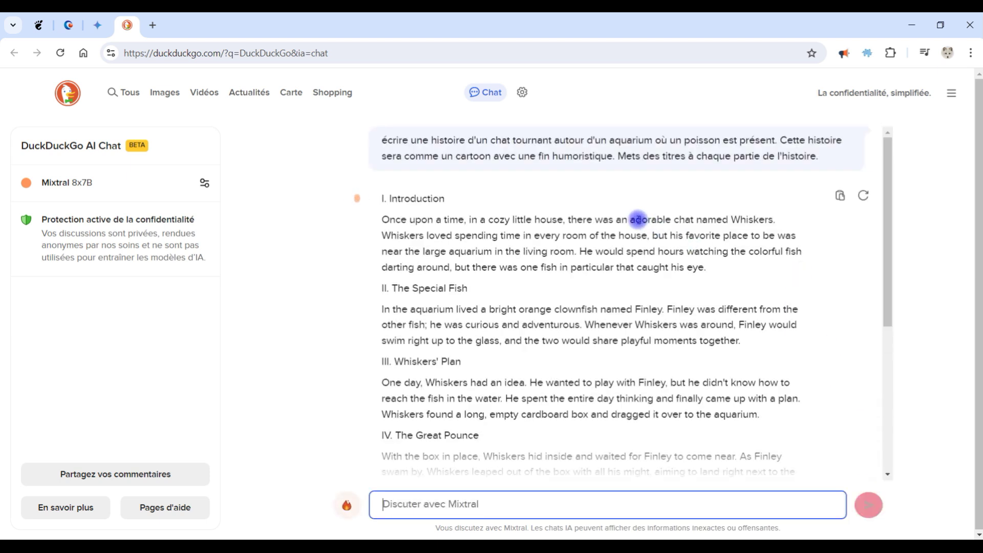
Step: Ask Mixtral to translate its story with the follow-up message "mets en français"
scroll(563, 389, "down", 5)
type("mets en ")
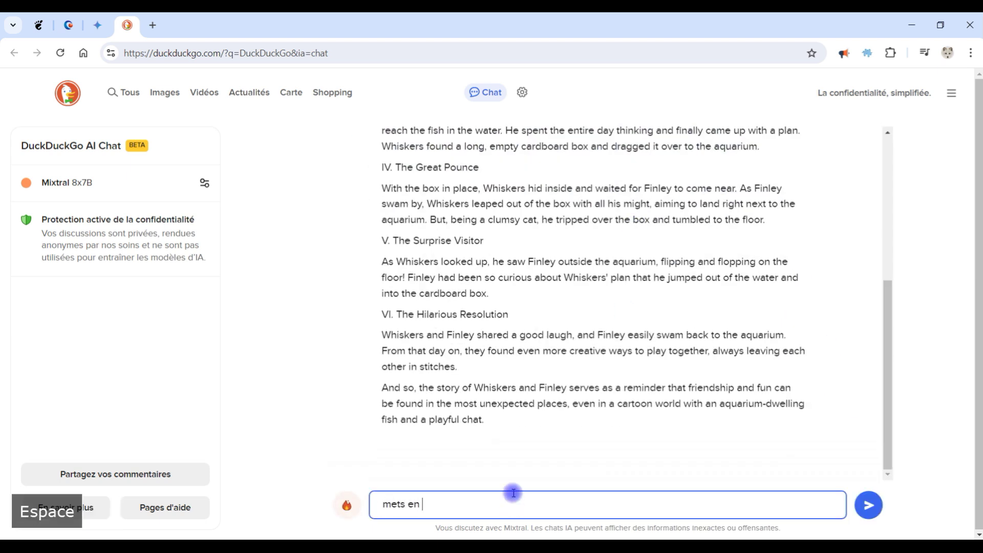
type("français")
key("Return")
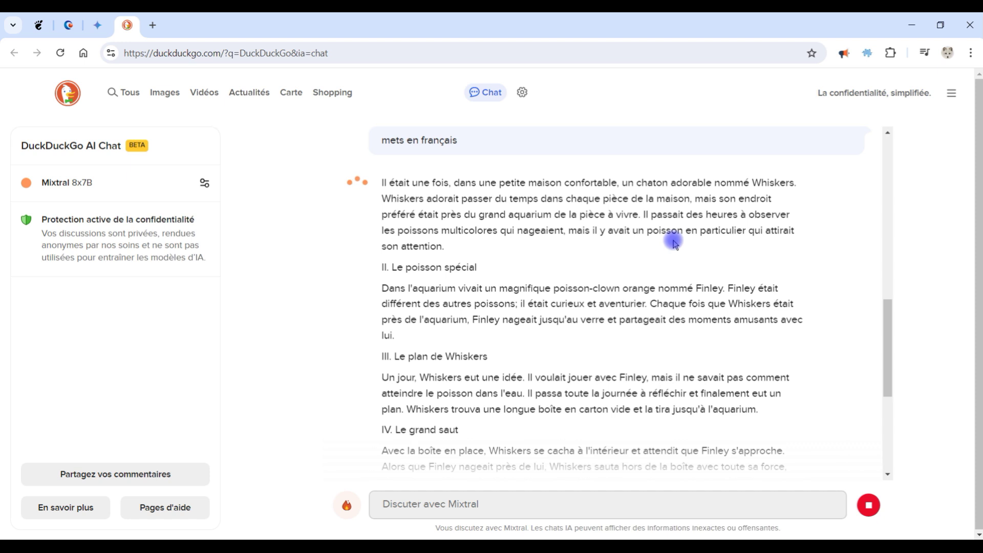
Step: Copy Mixtral's complete French story and paste it below the prompt in the LibreOffice Writer document
scroll(482, 292, "down", 4)
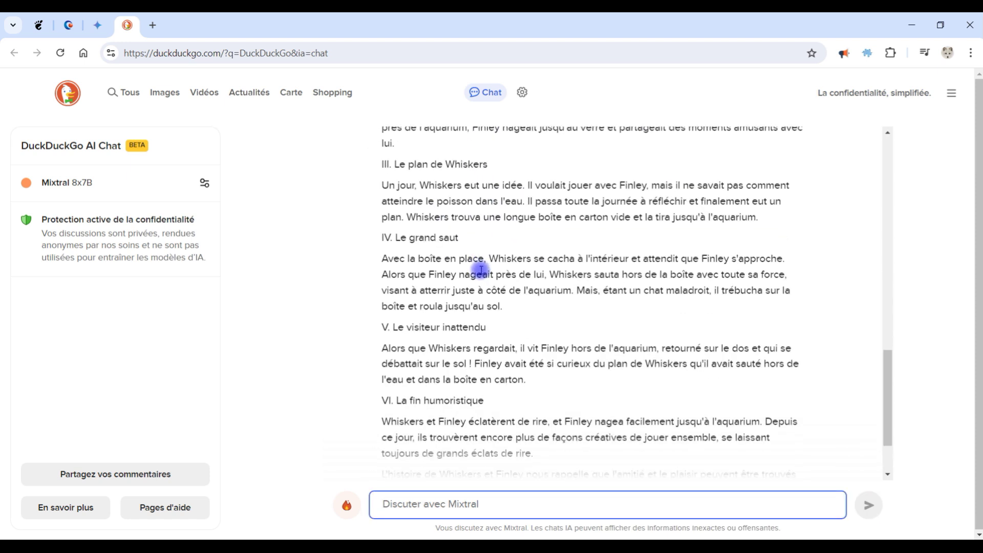
scroll(486, 276, "down", 2)
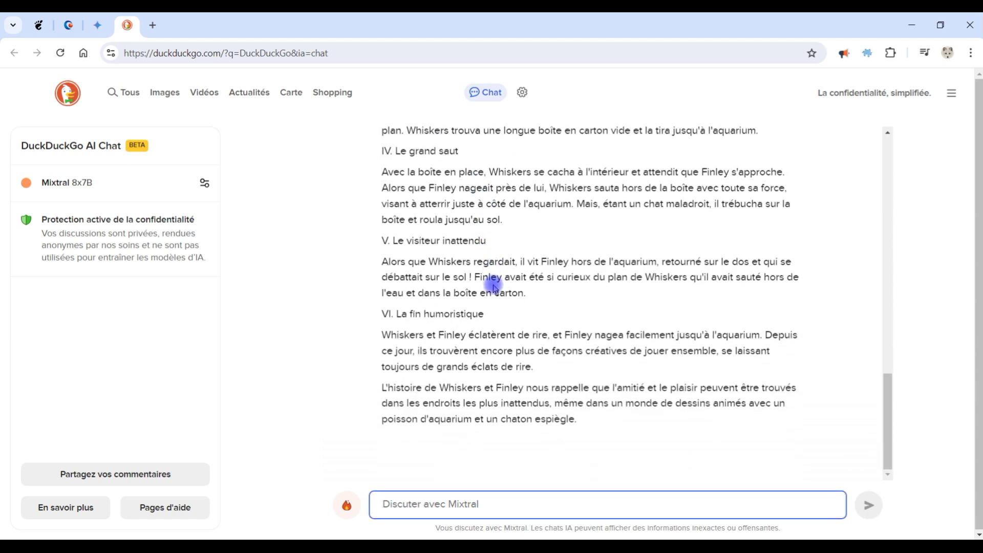
left_click_drag(583, 417, 382, 240)
key("ctrl+c")
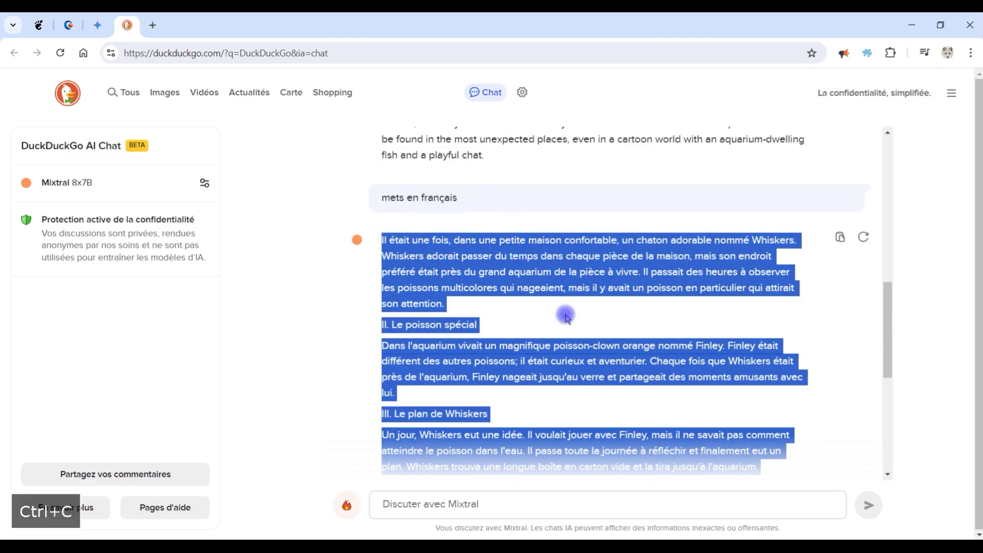
key("alt+Tab")
key("Return")
key("ctrl+v")
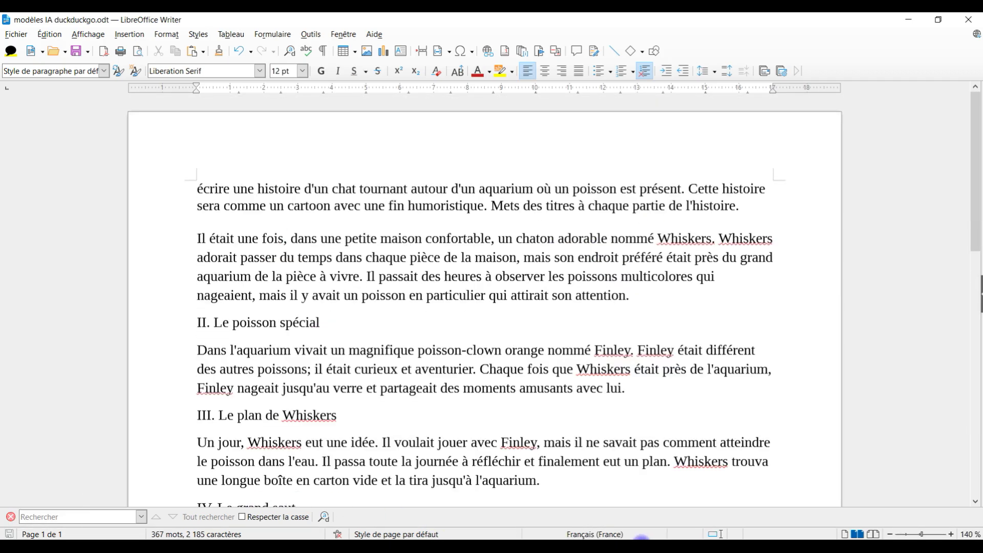
Step: Insert the line "Mixtral 8x7b" above the pasted story and format it with the Titre 1 heading style
key("Return")
type("Mixtral 8x7b")
key("shift+Home")
key("ctrl+1")
Step: Copy the story prompt from the document and start a new DuckDuckGo AI chat with Llama 3.1 70B
triple_click(276, 189)
left_click(745, 205, "shift")
key("ctrl+c")
key("alt+Tab")
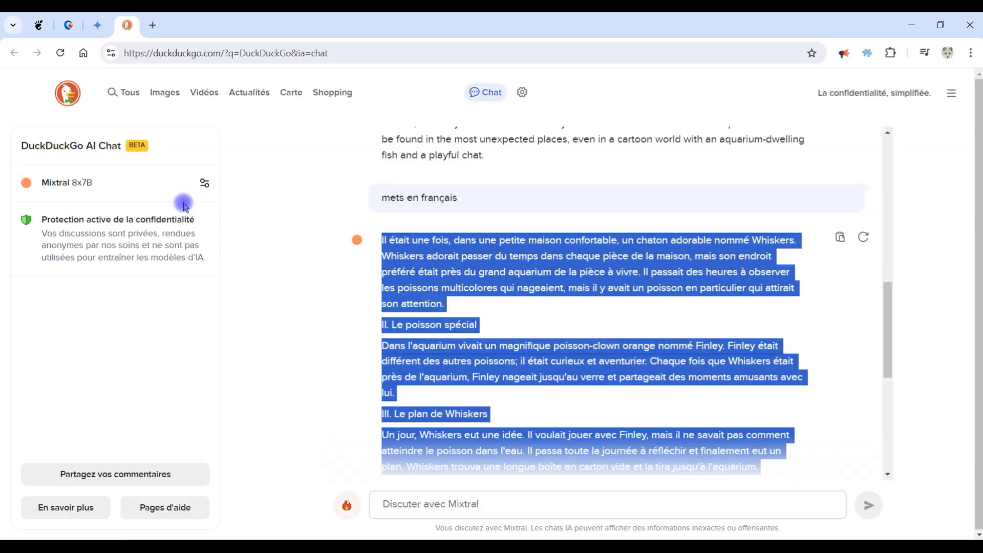
left_click(162, 185)
scroll(456, 346, "down", 1)
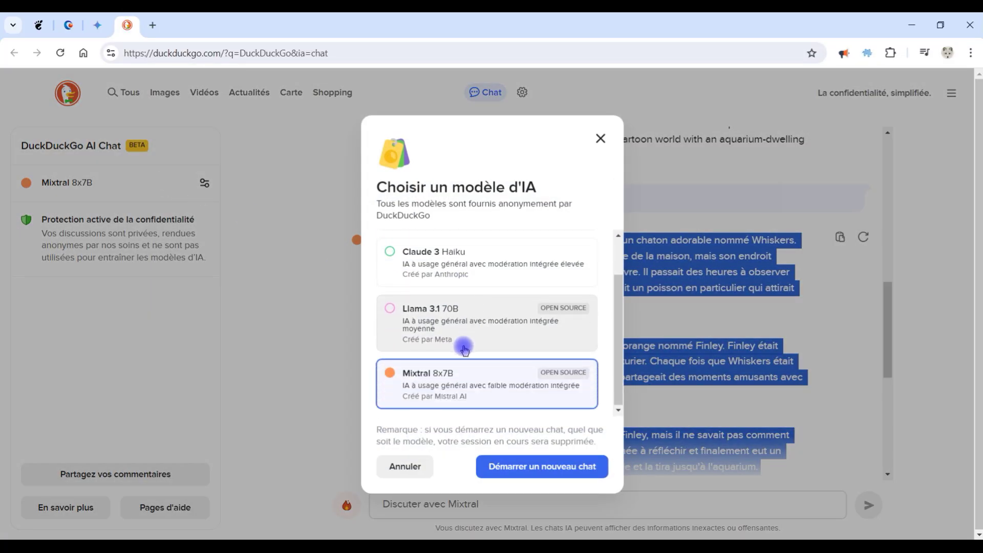
left_click(446, 319)
left_click(538, 465)
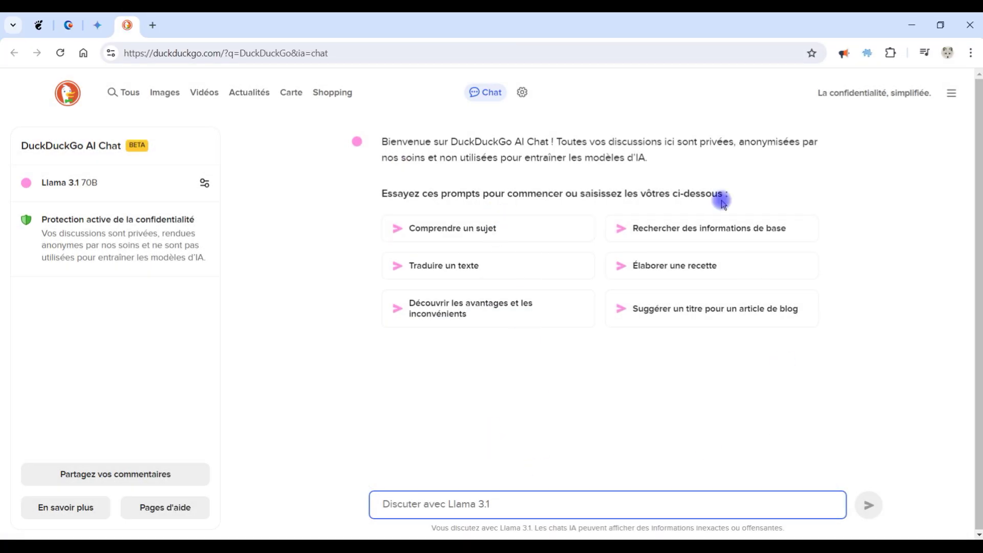
Step: Submit the copied prompt to Llama 3.1 with its first word written "Ecrire", and skim the generated story
key("ctrl+v")
key("Up")
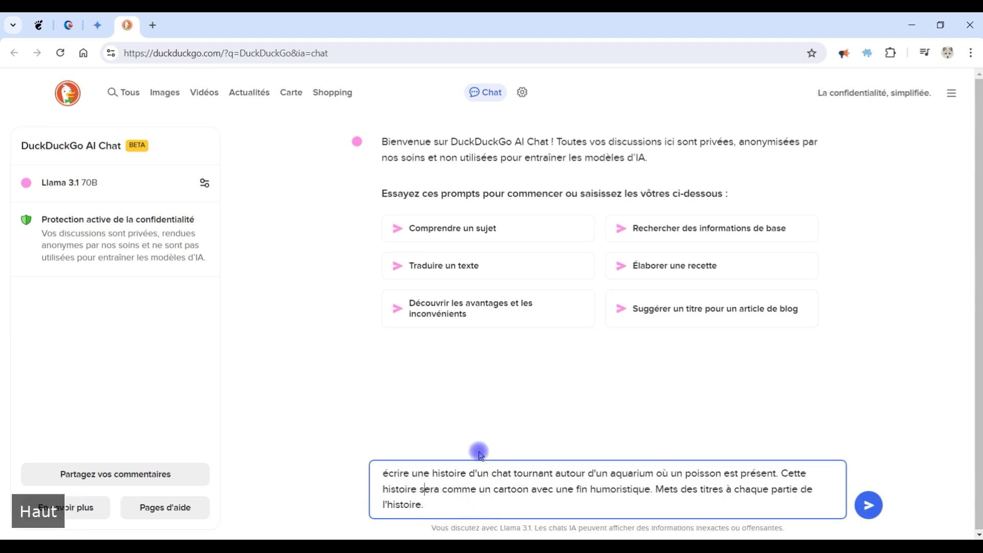
left_click(867, 506)
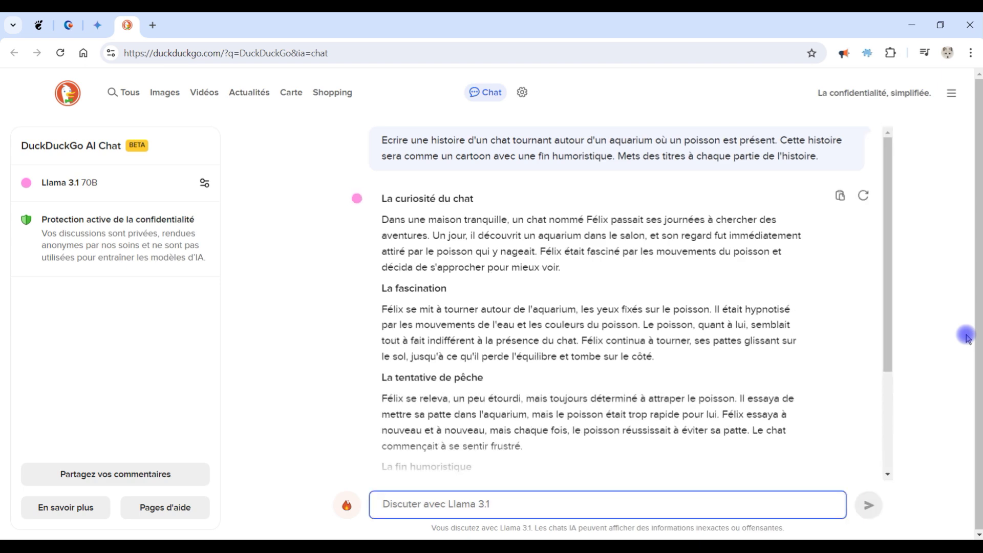
scroll(575, 271, "down", 3)
scroll(575, 276, "up", 3)
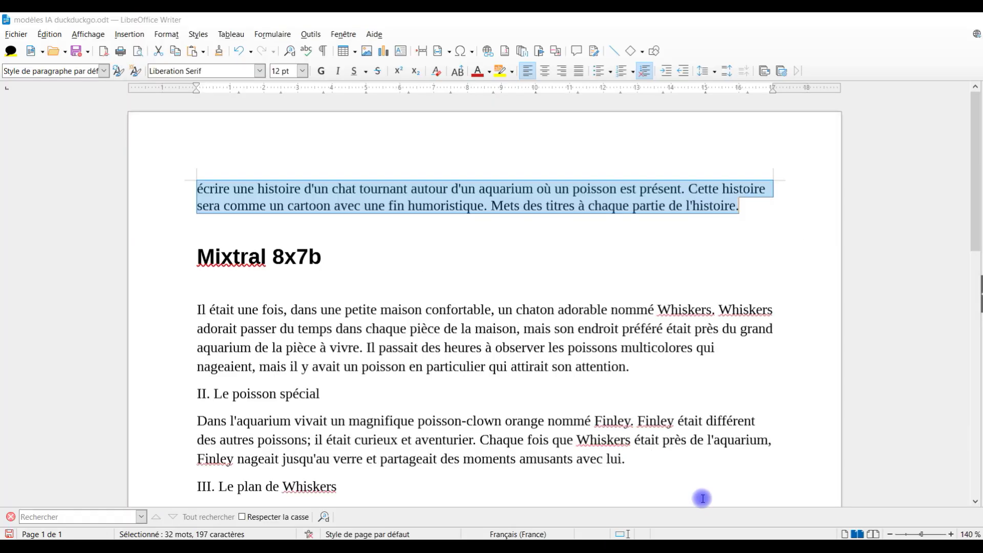
Step: Add Llama's story after Mixtral's in the LibreOffice Writer document, with the line "Llama 3.1 70B" above it
scroll(375, 309, "down", 10)
key("Return")
type("Llama")
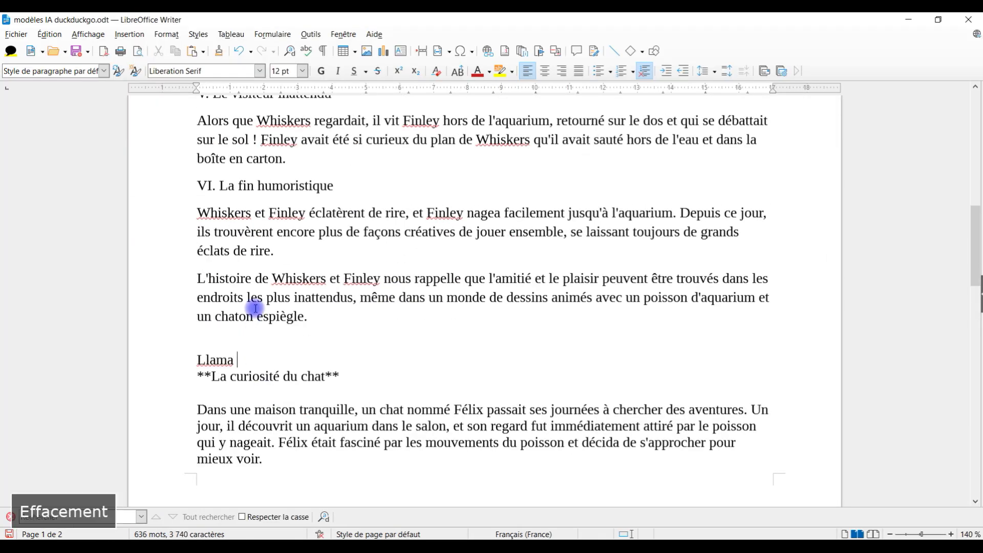
type("37B")
key("Left")
key("Left")
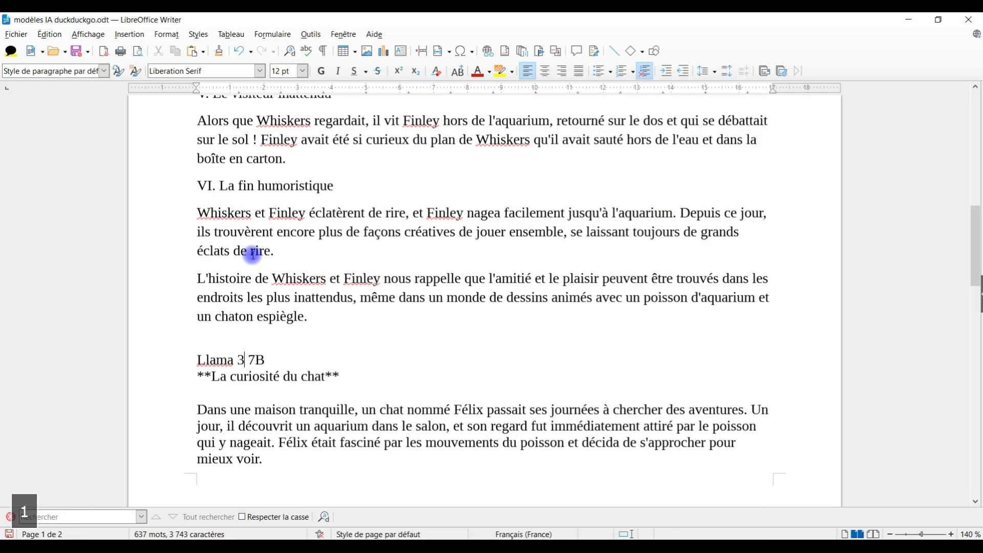
type(".1")
key("Right")
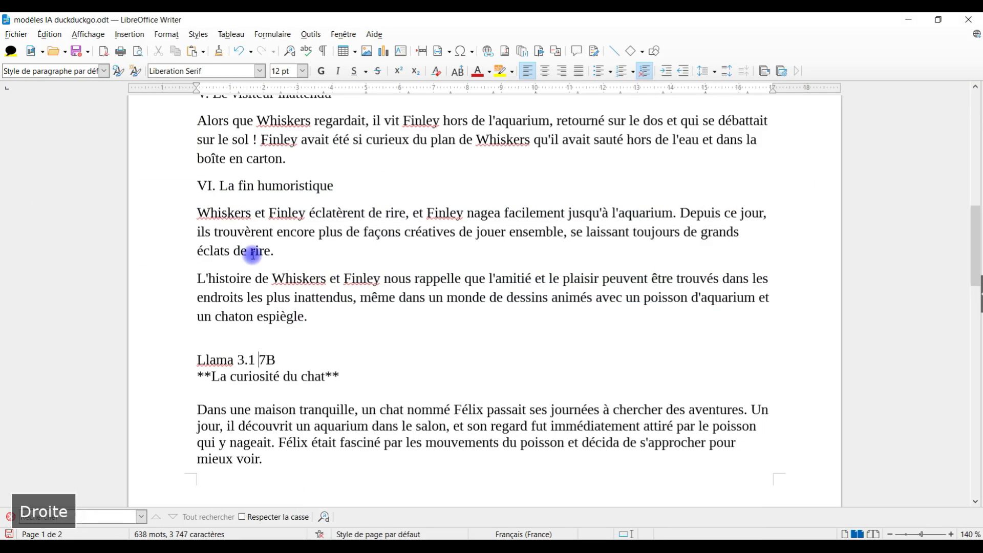
type("0")
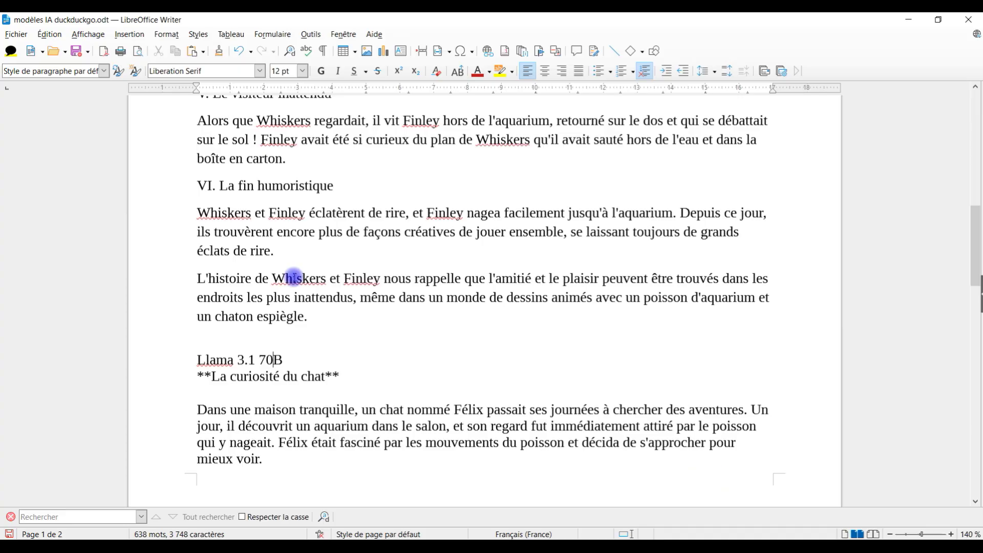
Step: Apply the Titre 3 paragraph style to the "Llama 3.1 70B" line
key("End")
key("shift+Home")
left_click(104, 71)
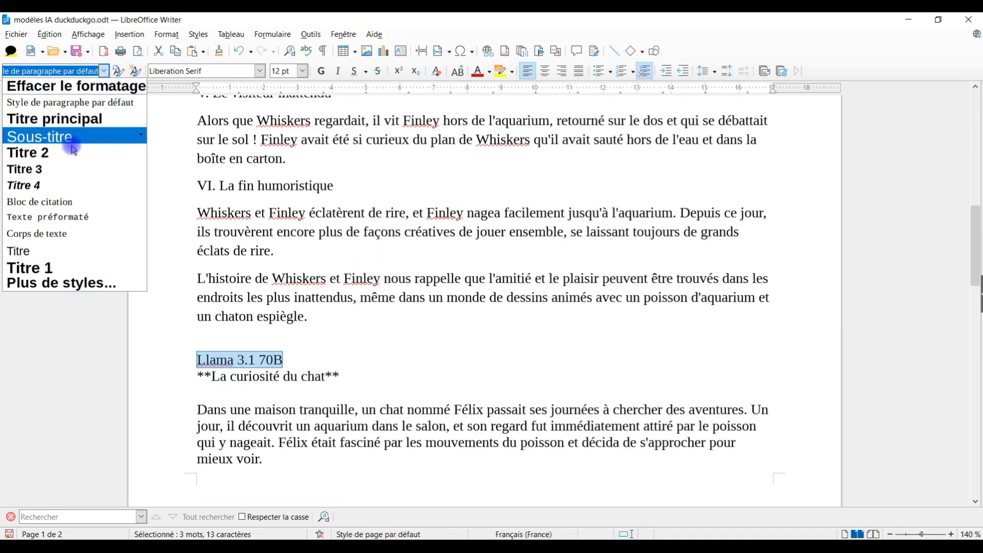
left_click(59, 167)
Step: Copy the two-line story prompt at the beginning of the document
scroll(472, 324, "up", 3)
scroll(472, 324, "up", 10)
left_click_drag(196, 189, 738, 205)
key("ctrl+c")
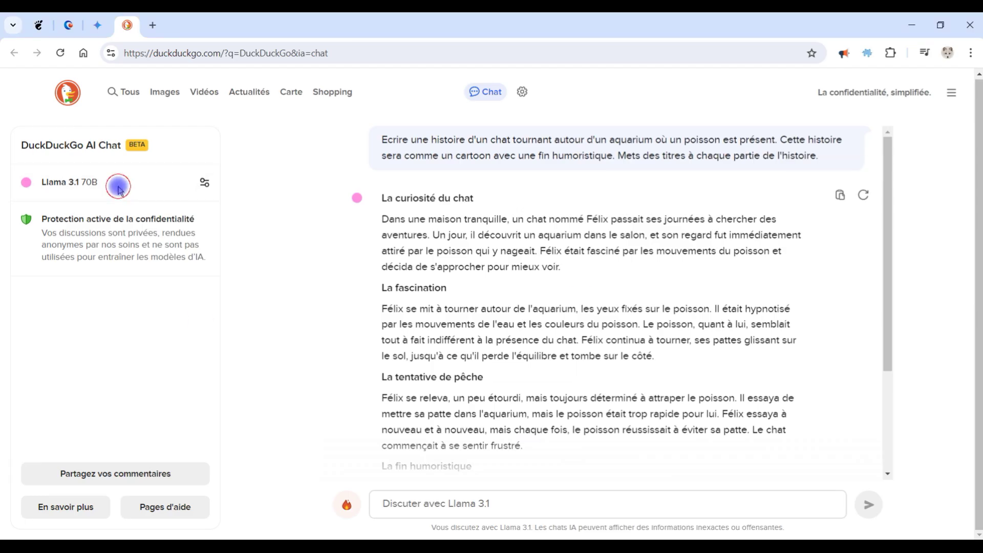
Step: Start a new DuckDuckGo AI chat with Claude 3 Haiku and submit the copied story prompt
left_click(204, 182)
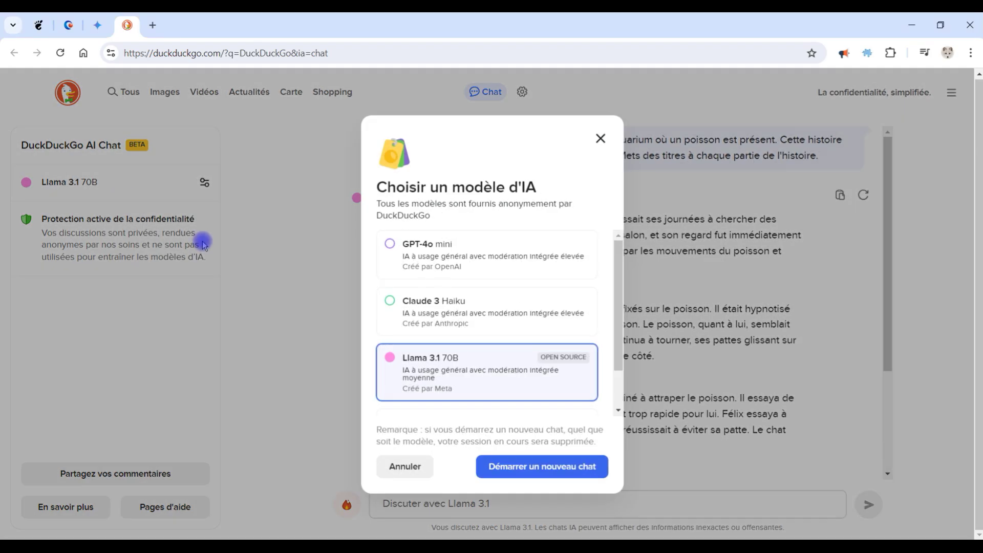
left_click(476, 314)
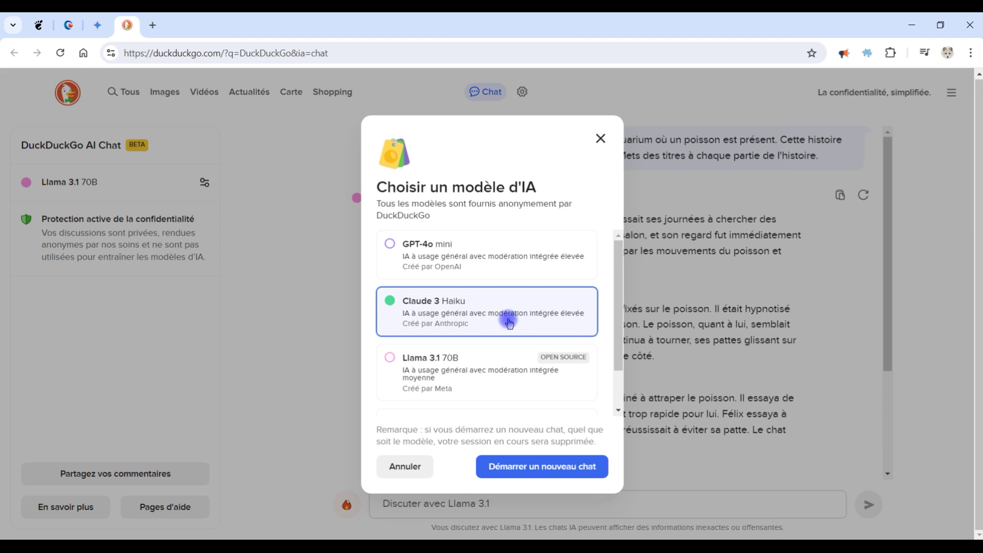
scroll(509, 322, "down", 1)
left_click(566, 474)
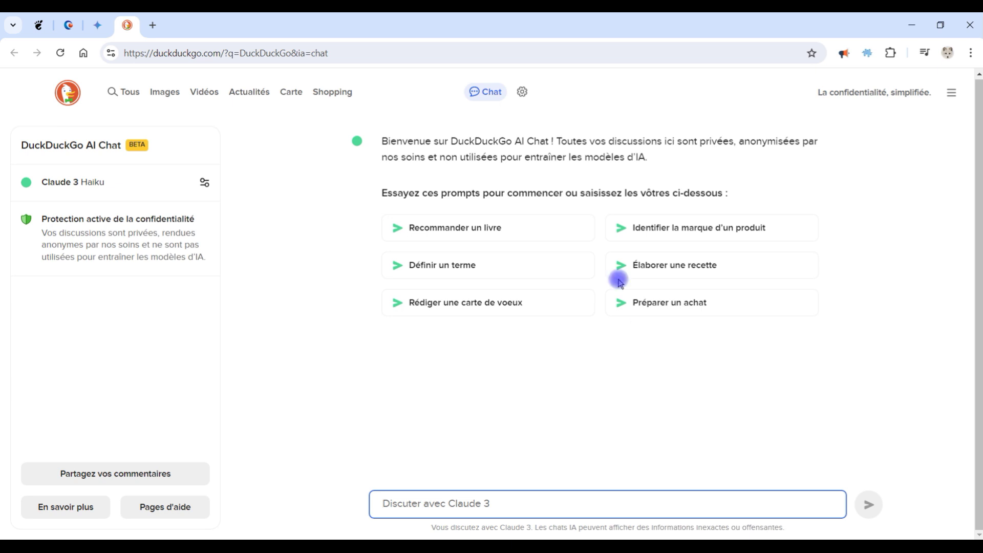
key("ctrl+v")
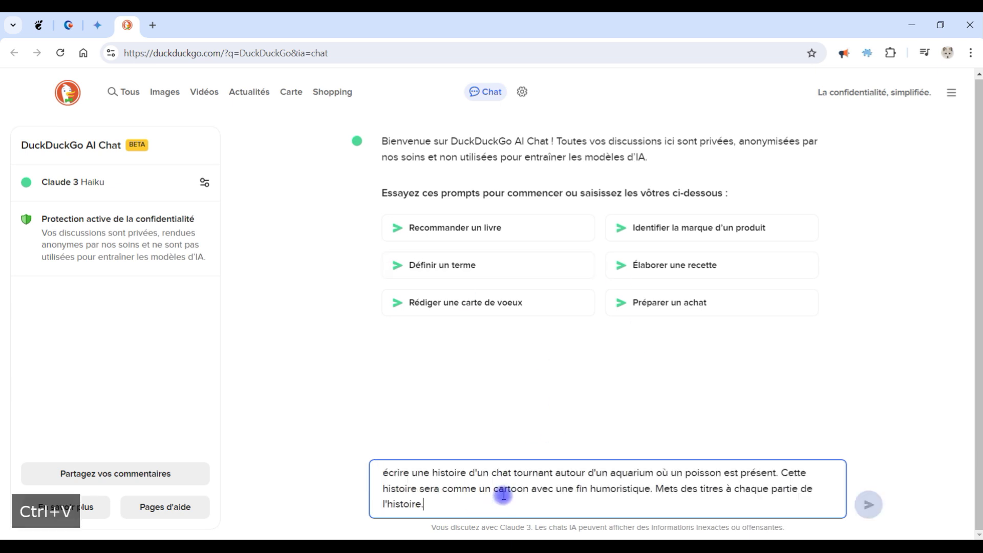
left_click(868, 504)
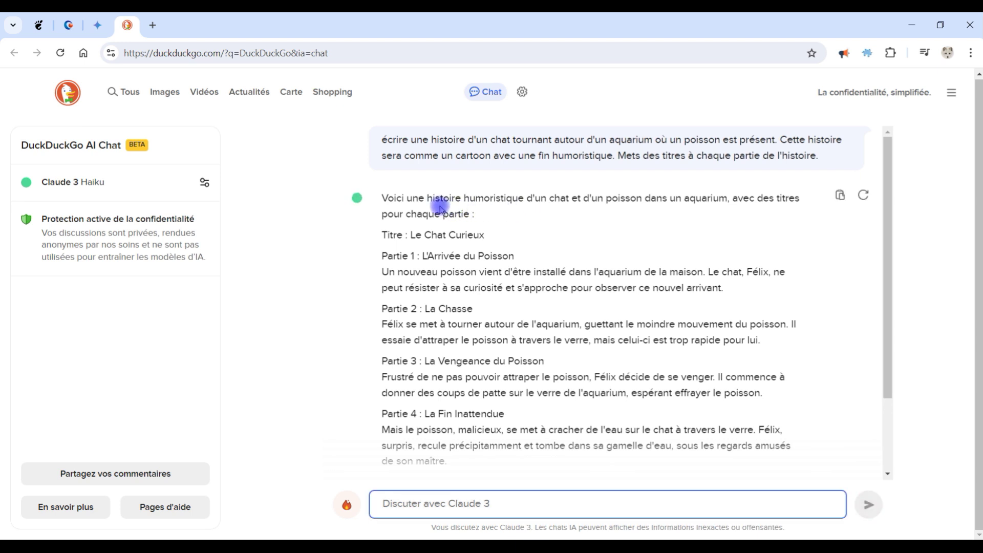
Step: Add Claude's story after Llama's in the LibreOffice Writer document and put the line "Claude 3" above it, formatted as a heading
left_click(792, 232)
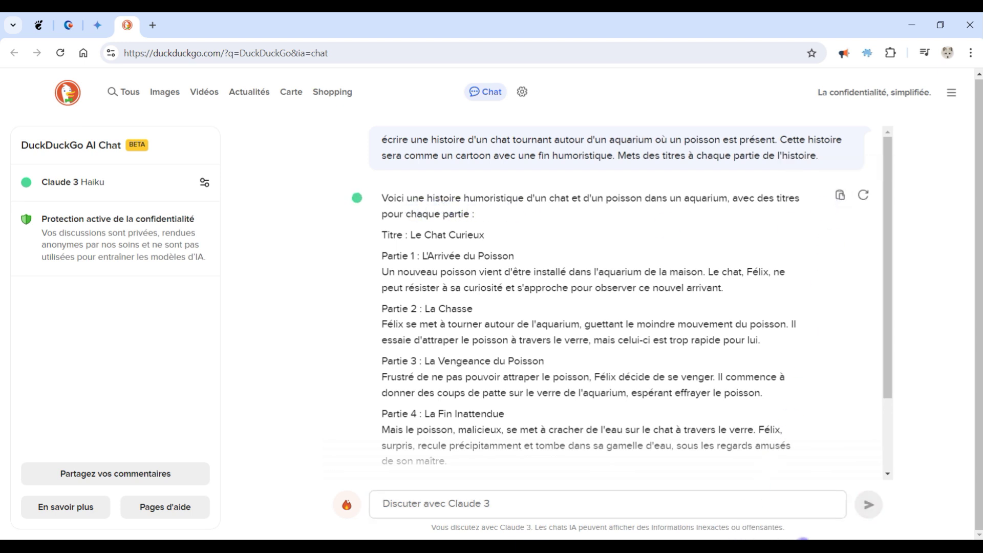
mouse_move(802, 539)
left_click(723, 512)
key("ctrl+v")
scroll(430, 202, "up", 8)
left_click(430, 203)
key("Return")
type("Claude")
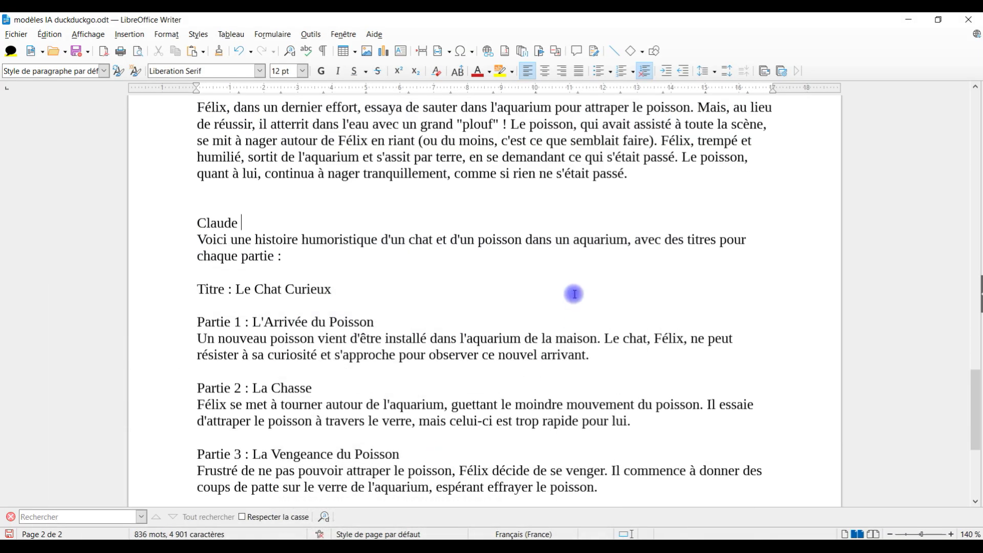
type("3")
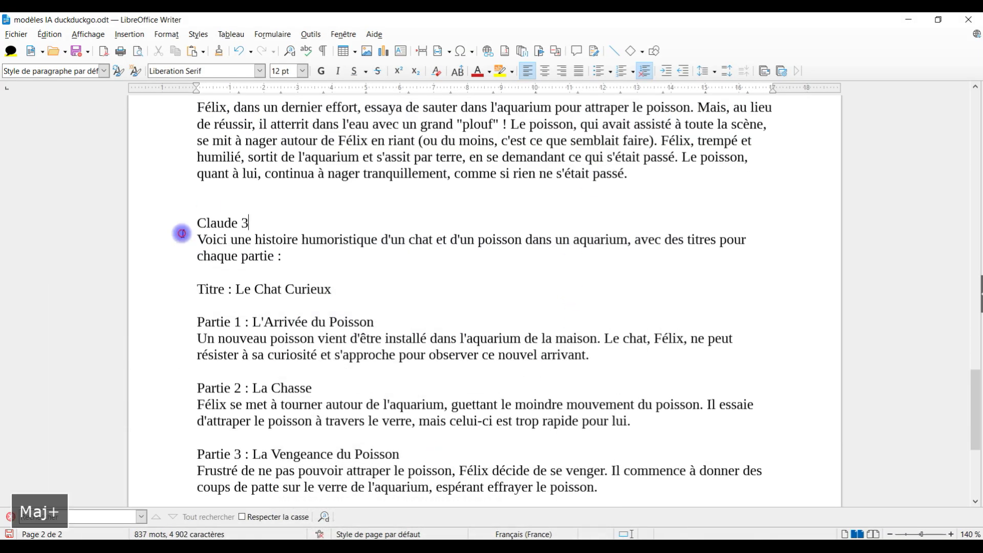
key("shift+Home")
key("ctrl+2")
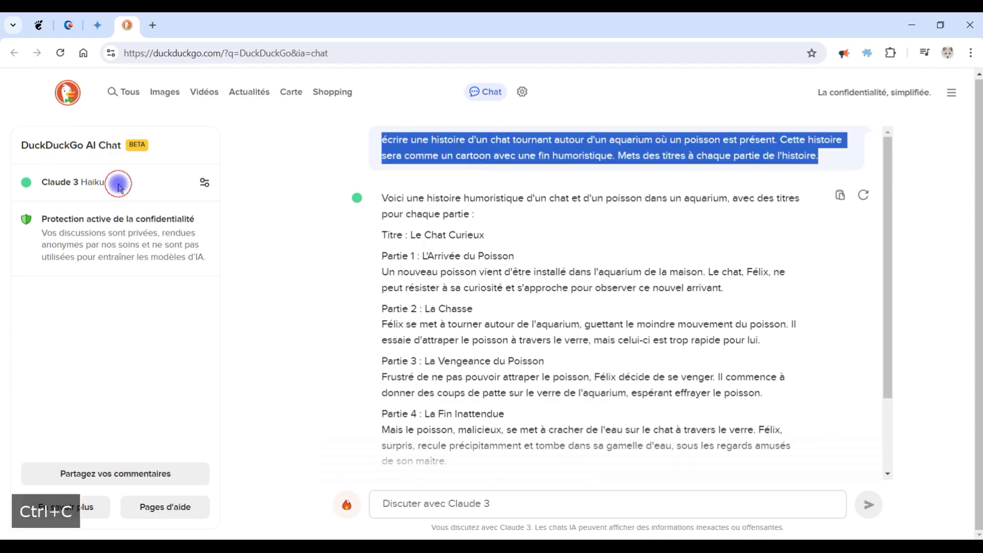
Step: Start a new DuckDuckGo AI chat with GPT-4o mini and submit the copied cat-and-aquarium story prompt
left_click(121, 184)
left_click(472, 255)
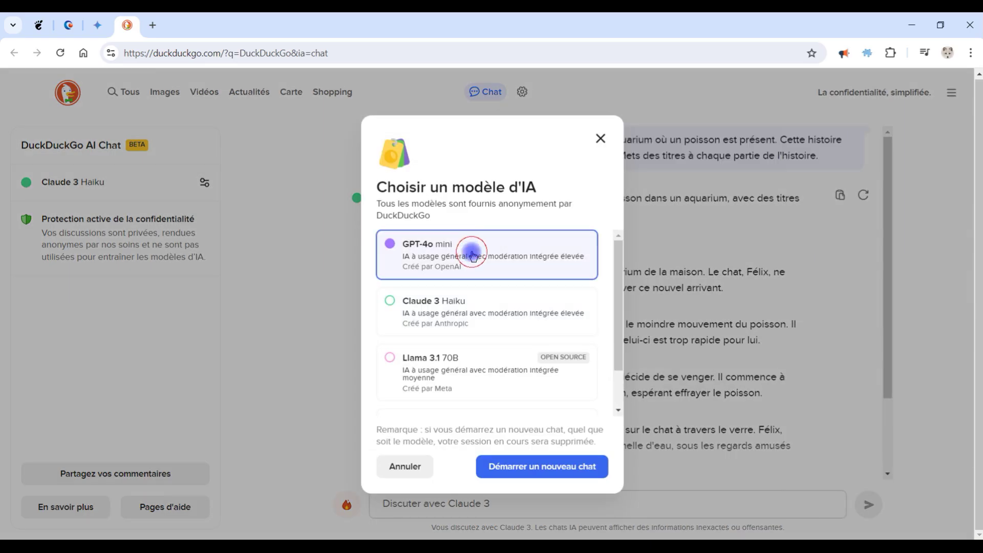
left_click(533, 467)
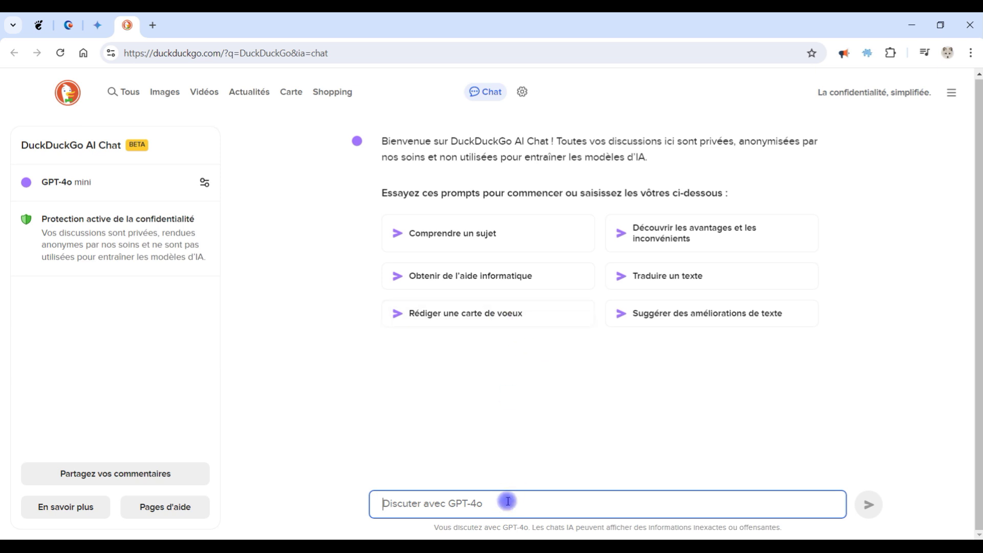
key("ctrl+v")
key("BackSpace")
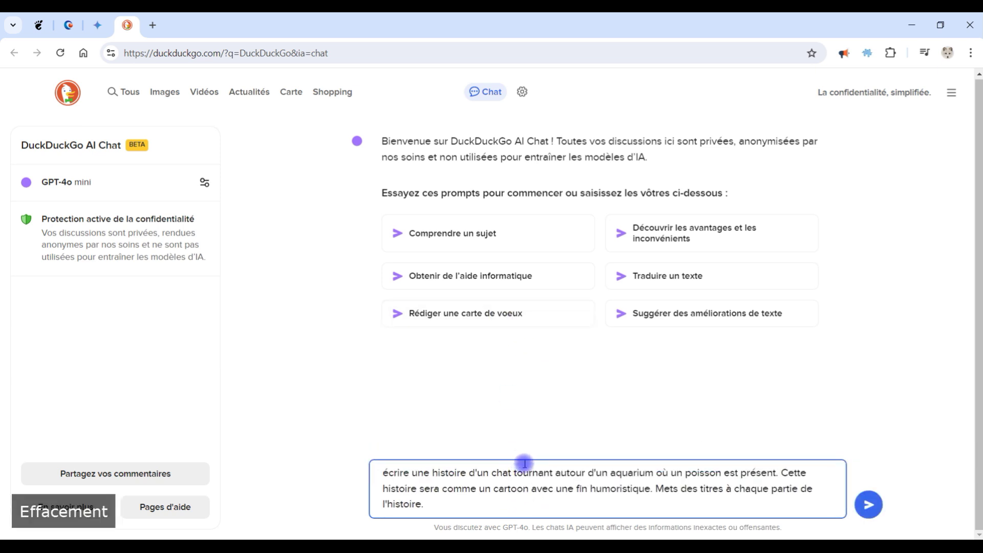
left_click(868, 504)
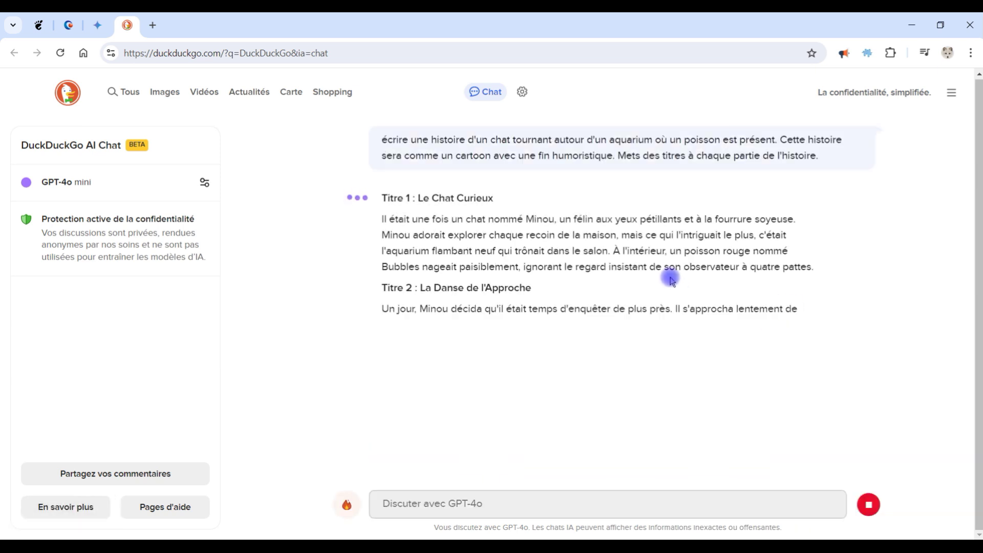
Step: Copy GPT-4o mini's answer and add it after Claude's story in the Writer document, under a "GPT4o Mini" heading
left_click_drag(526, 390, 409, 200)
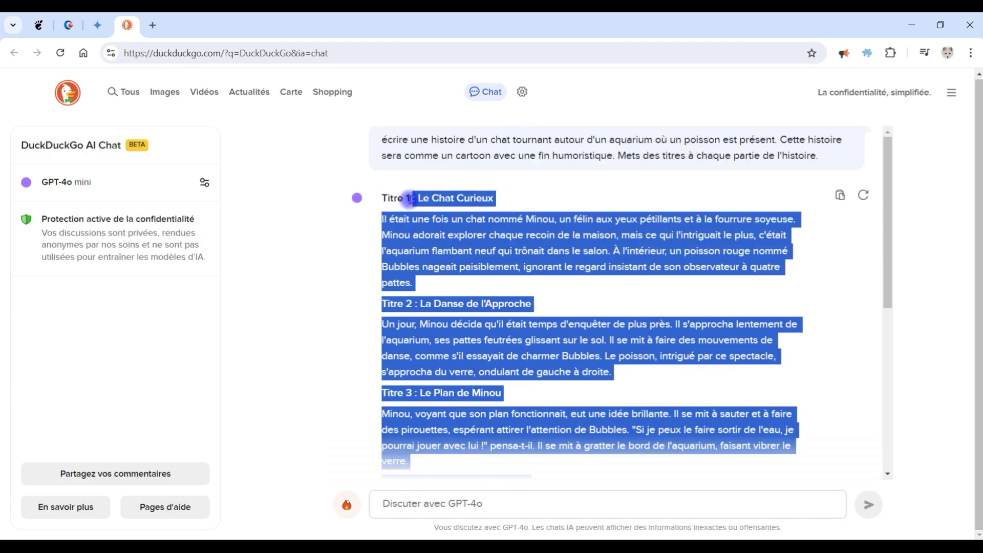
left_click(840, 197)
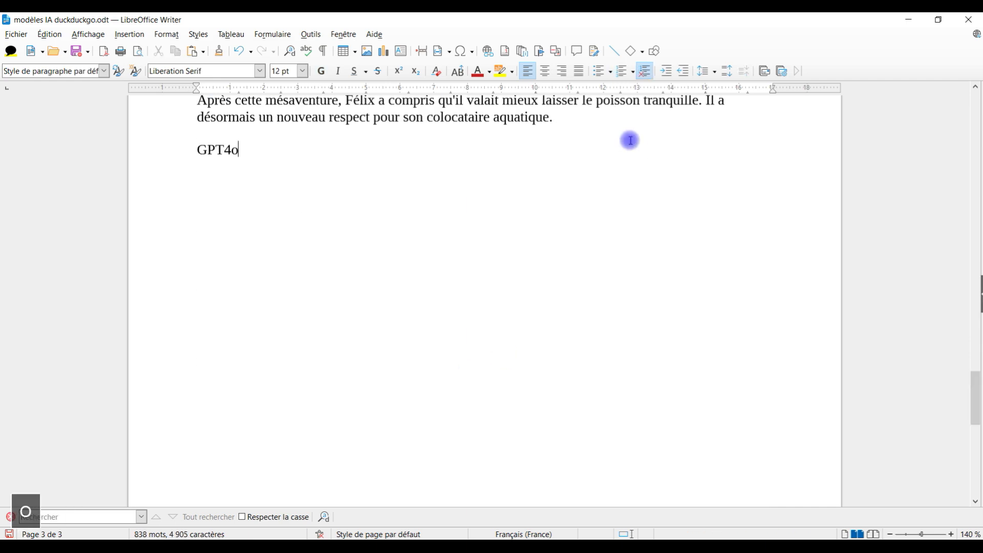
type("Mini")
key("shift+Home")
key("End")
key("ctrl+v")
Step: Examine the Mixtral 8x7b story section by section, from its opening below the prompt to its humorous ending
scroll(410, 215, "up", 15)
scroll(365, 236, "up", 20)
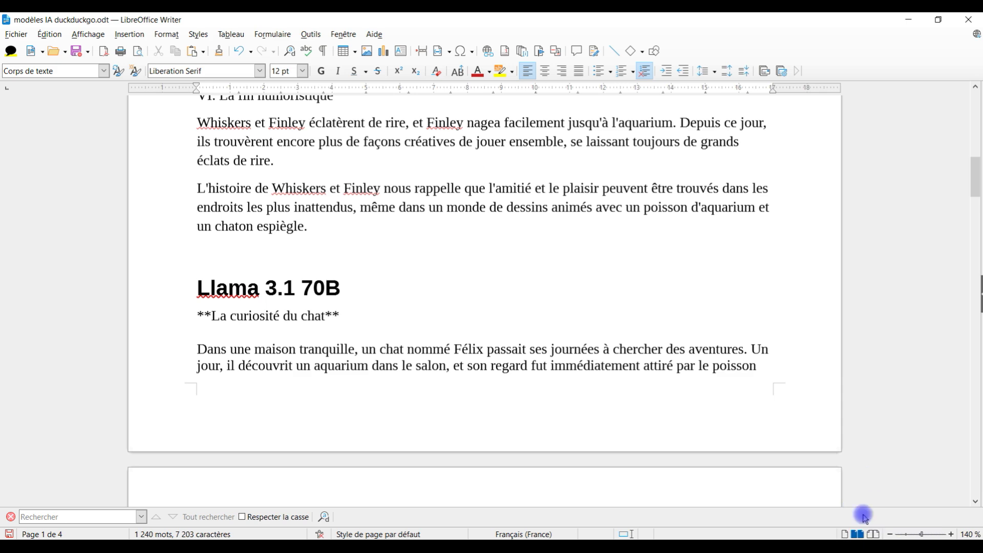
left_click(873, 534)
key("ctrl+shift+o")
scroll(351, 197, "up", 3)
key("Escape")
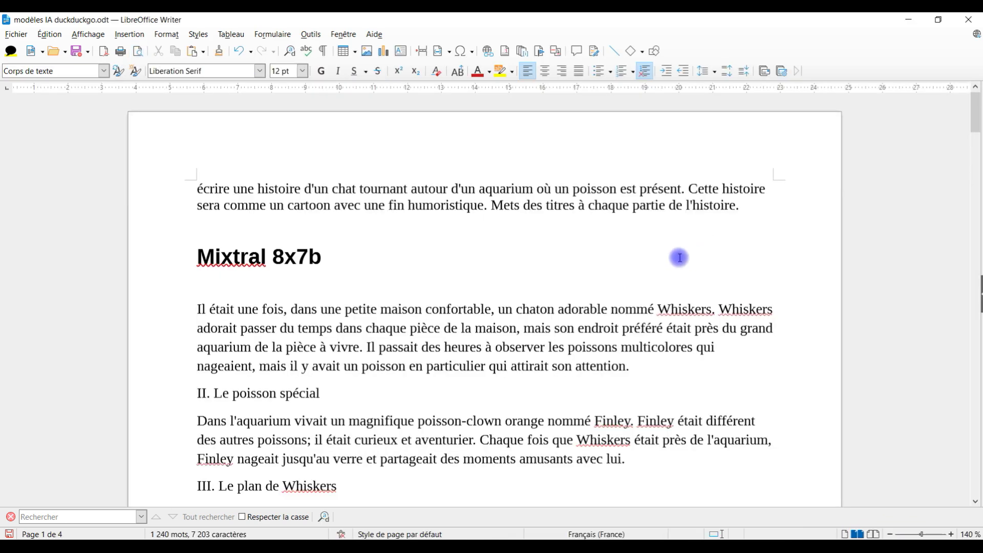
scroll(586, 261, "down", 3)
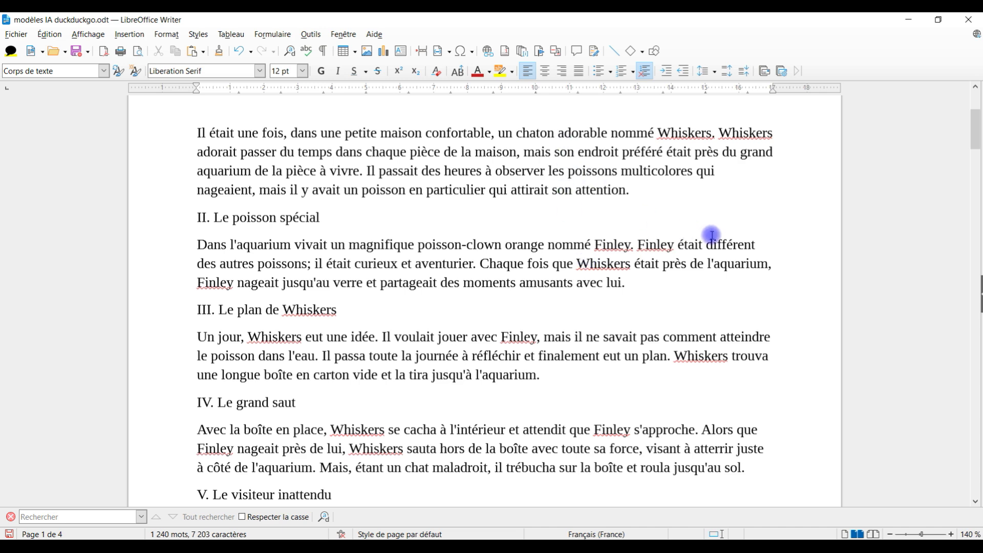
scroll(851, 254, "down", 1)
scroll(849, 254, "down", 1)
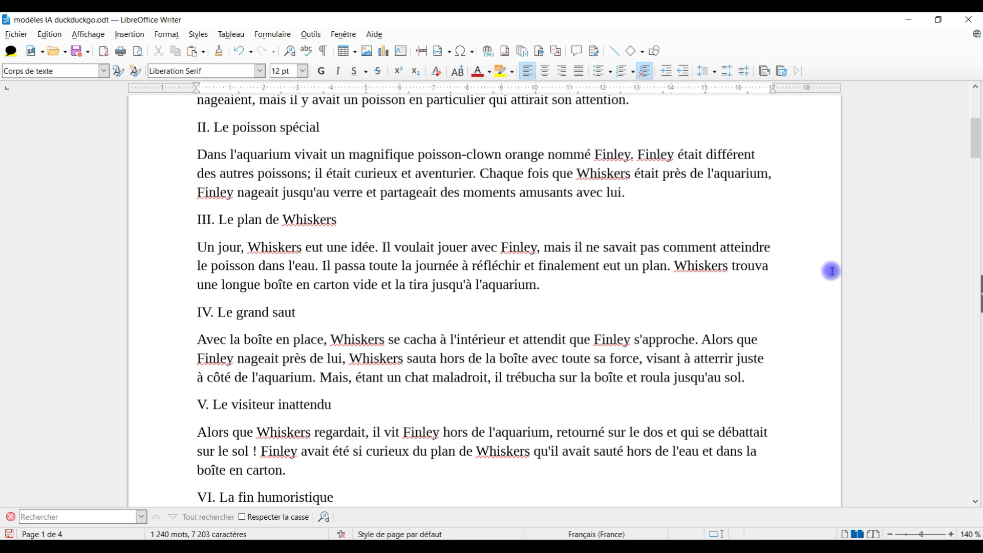
scroll(832, 272, "down", 1)
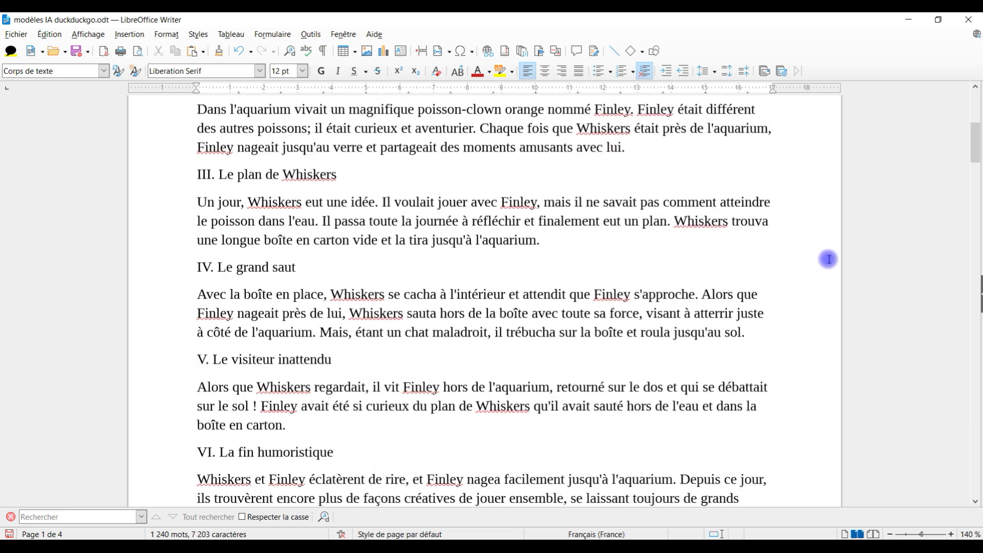
scroll(828, 259, "down", 1)
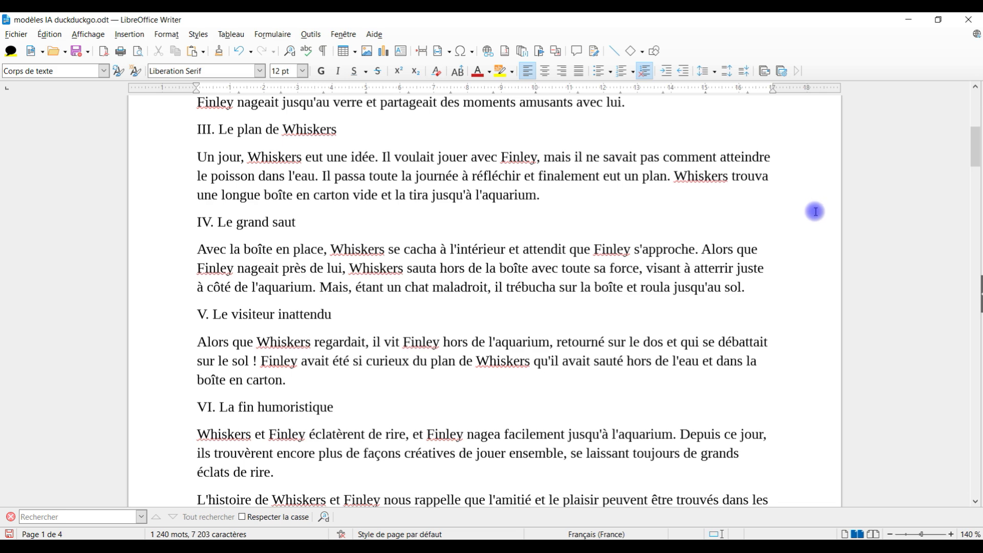
scroll(815, 211, "down", 1)
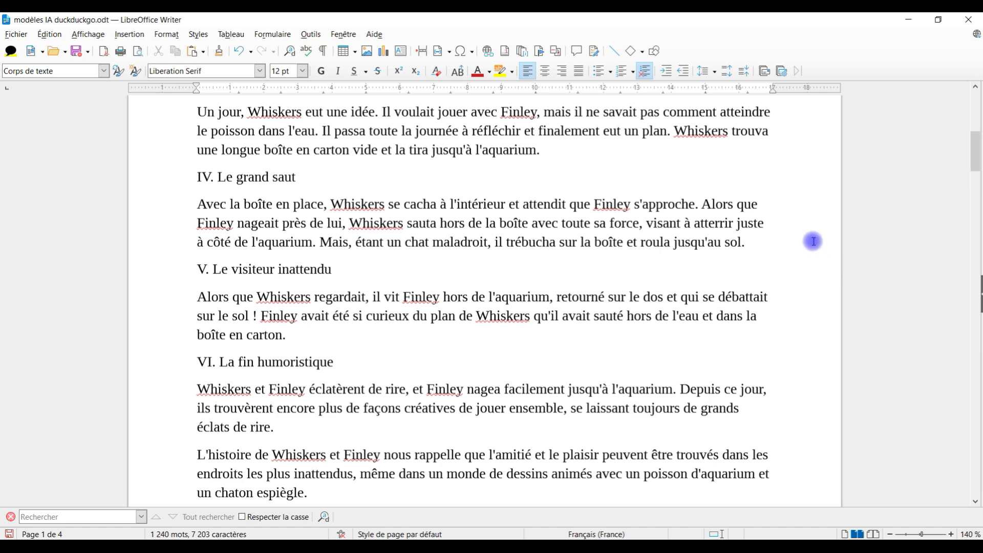
scroll(813, 241, "down", 2)
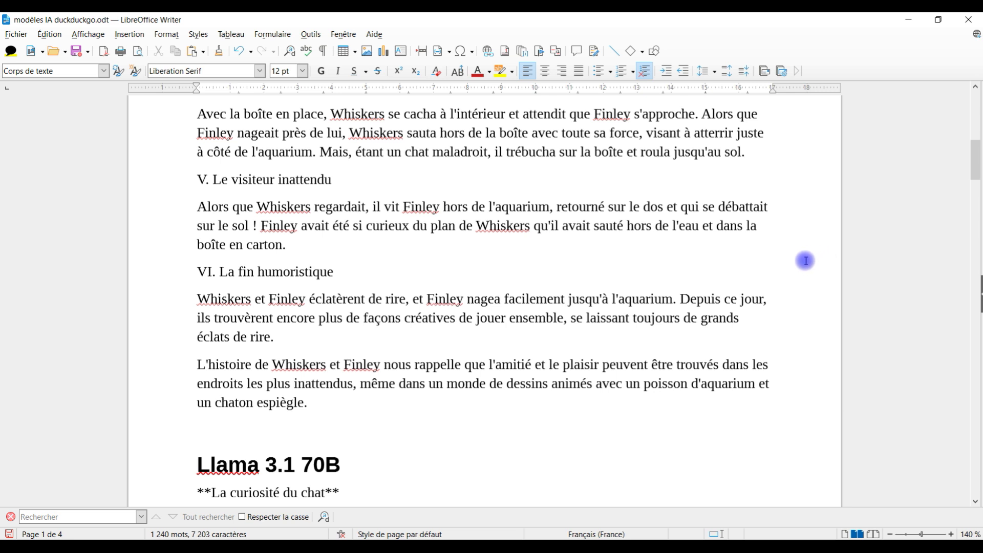
scroll(804, 261, "down", 1)
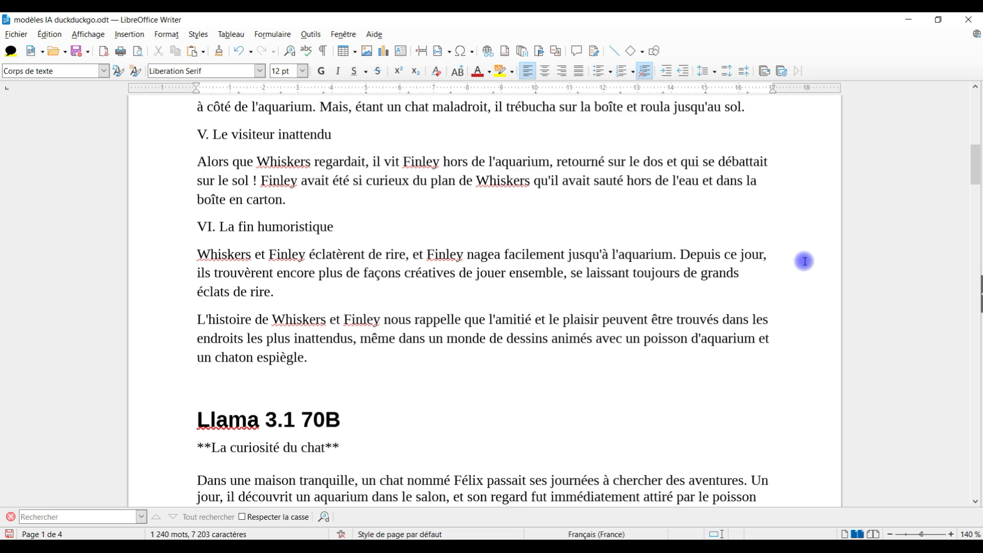
scroll(802, 260, "down", 2)
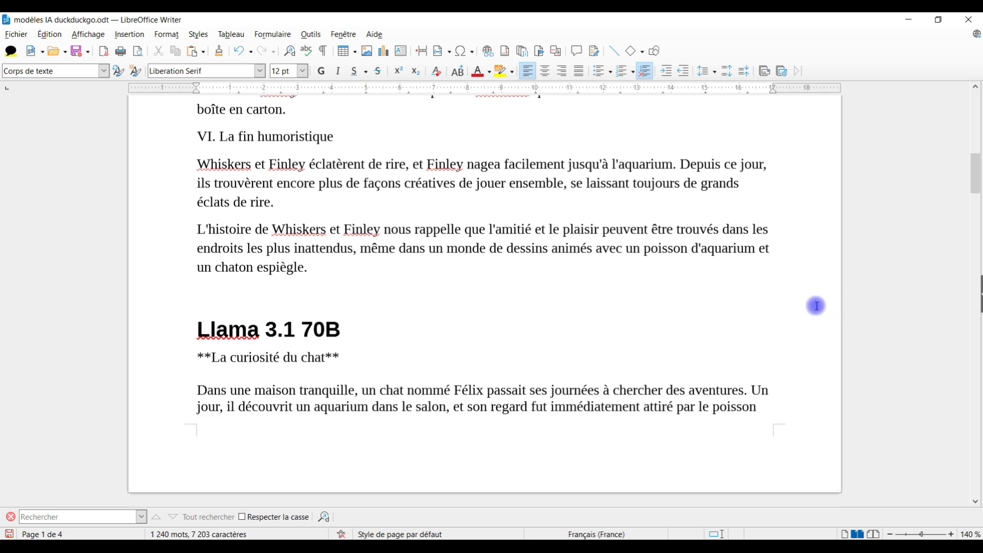
scroll(804, 296, "up", 5)
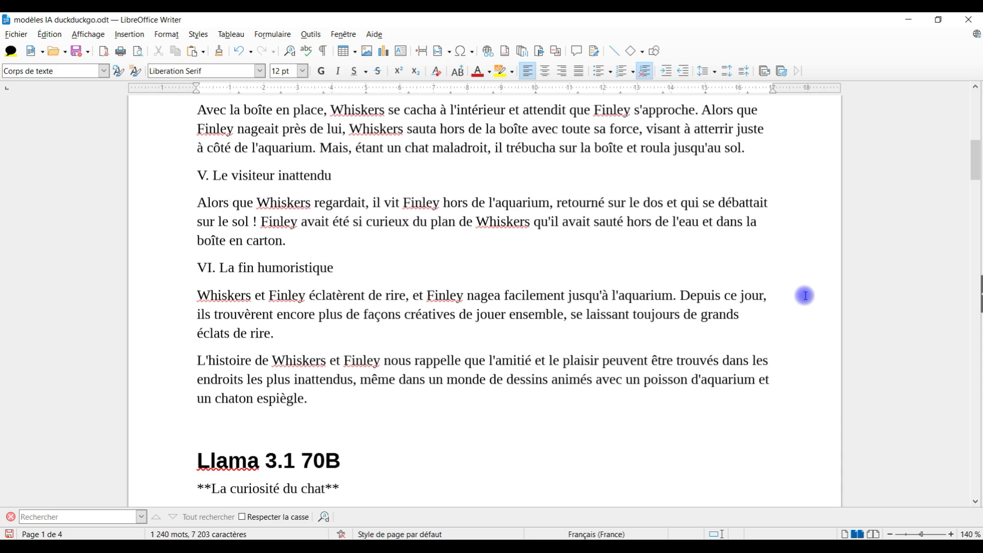
scroll(805, 295, "up", 15)
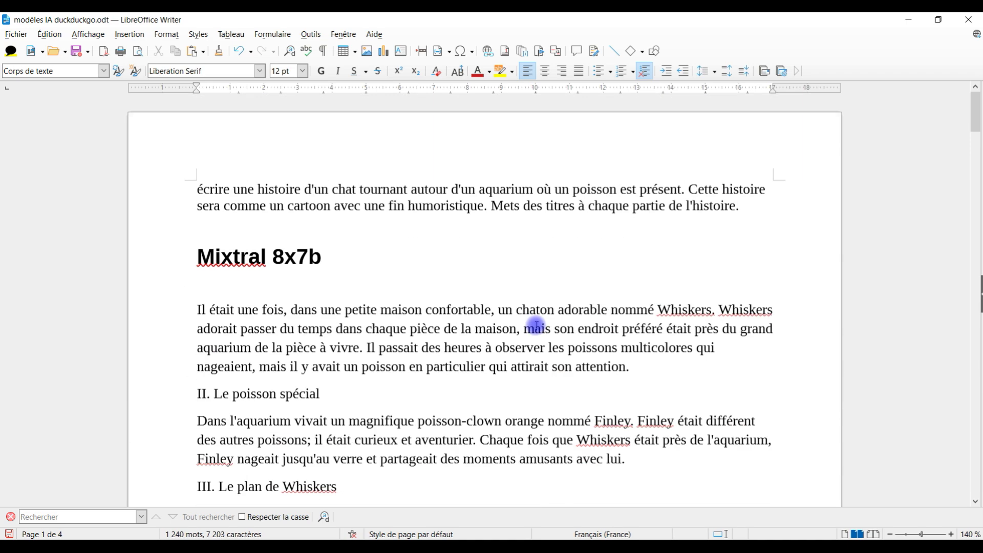
Step: Examine the Llama 3.1 70B story, checking its section titles, plot and humorous ending
scroll(535, 326, "down", 20)
scroll(521, 298, "down", 2)
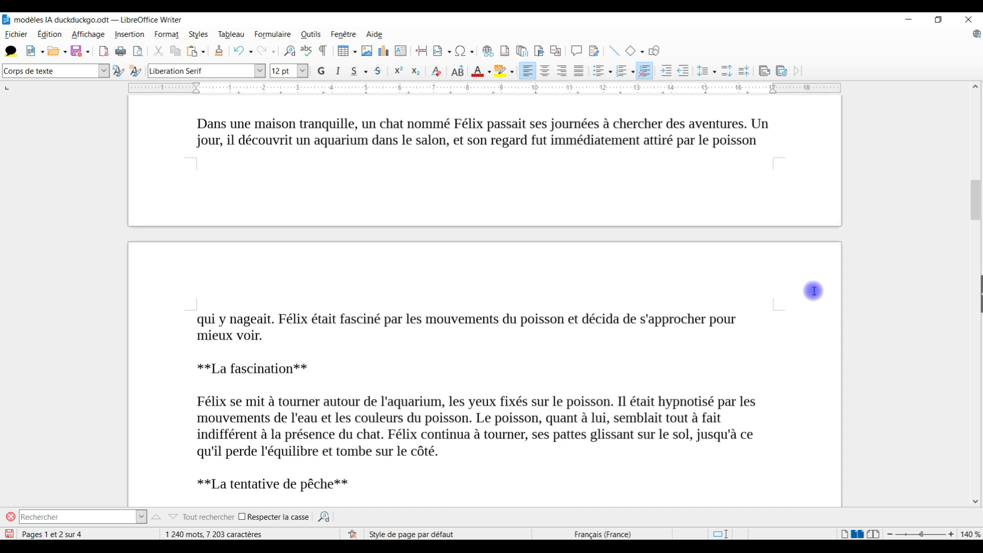
scroll(813, 291, "down", 1)
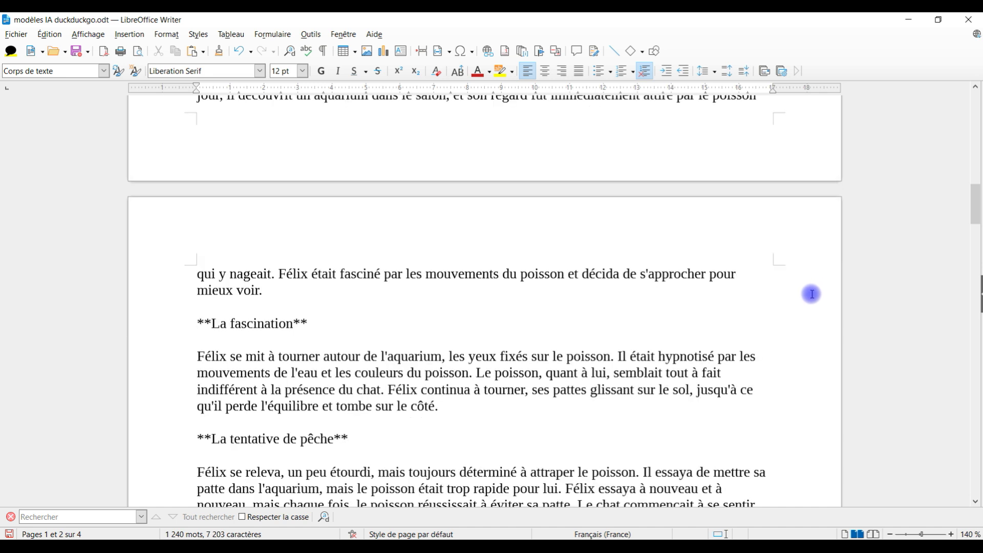
scroll(813, 294, "down", 1)
scroll(811, 296, "down", 1)
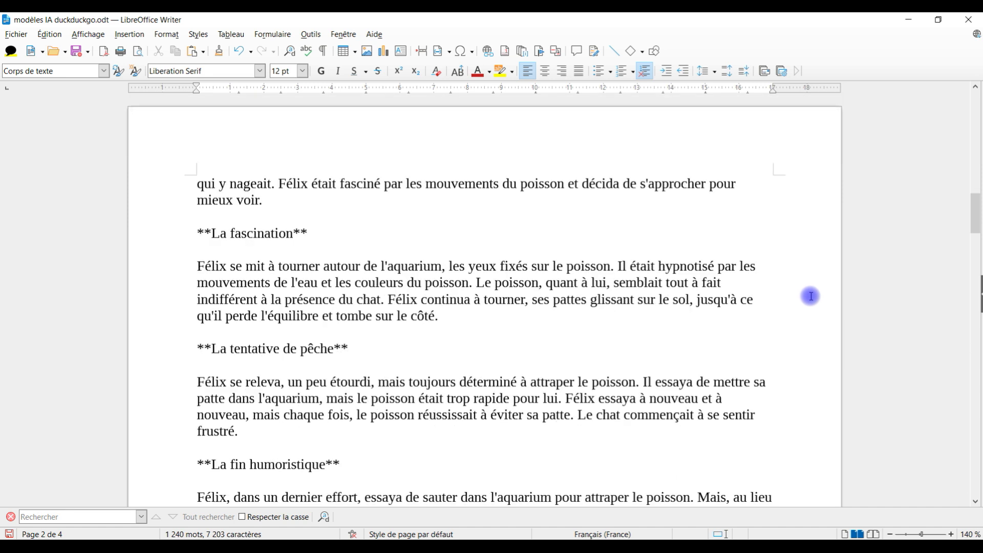
scroll(811, 296, "down", 1)
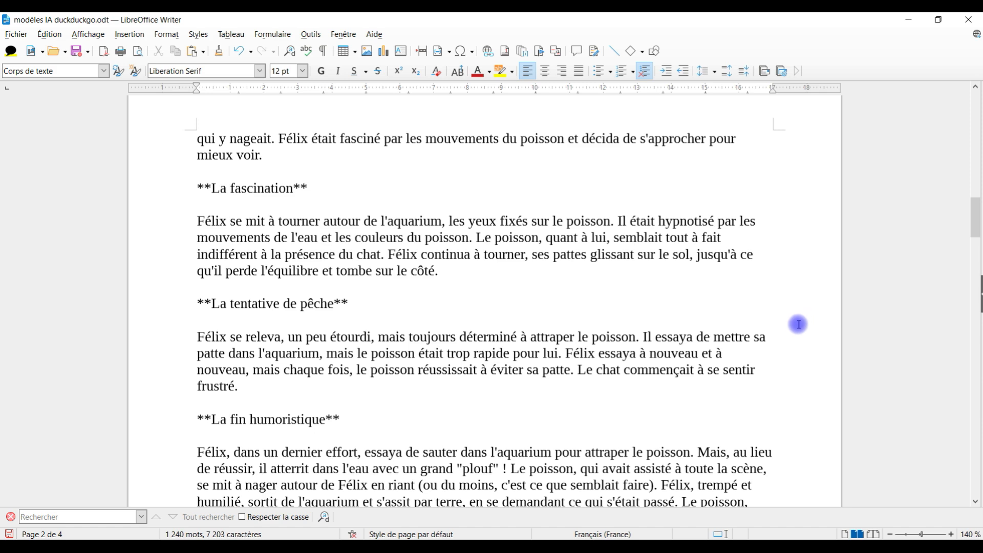
scroll(797, 328, "down", 2)
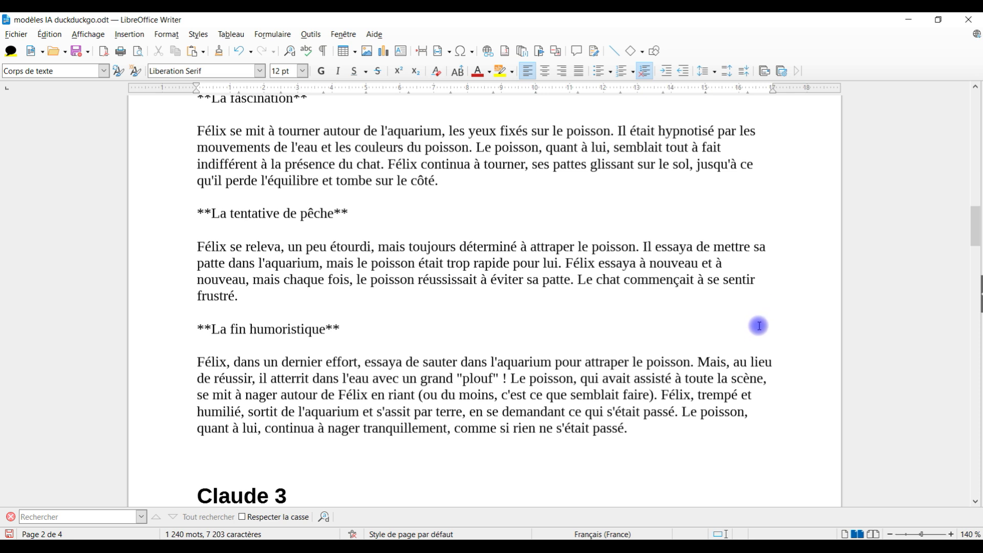
scroll(749, 332, "down", 1)
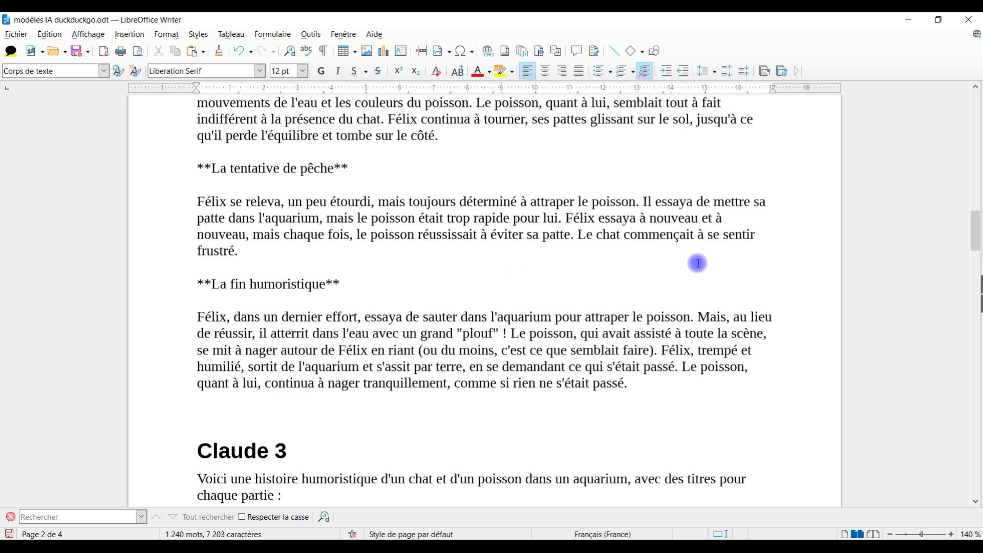
scroll(793, 327, "down", 2)
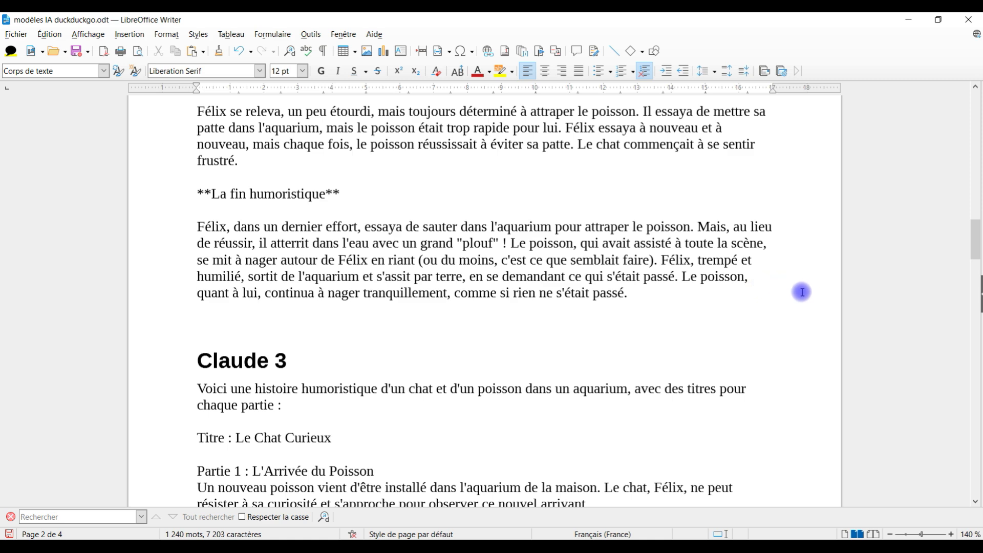
scroll(802, 293, "up", 1)
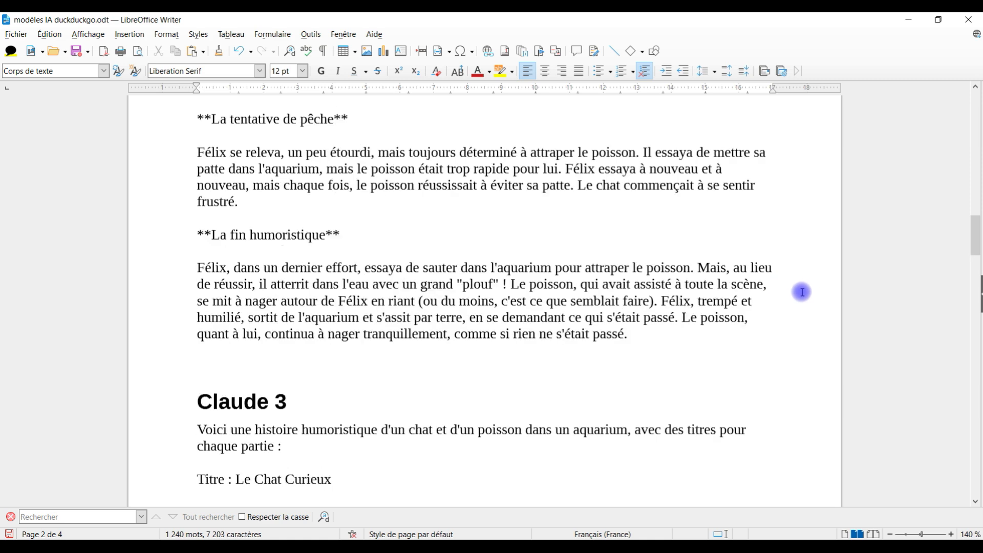
scroll(802, 292, "up", 3)
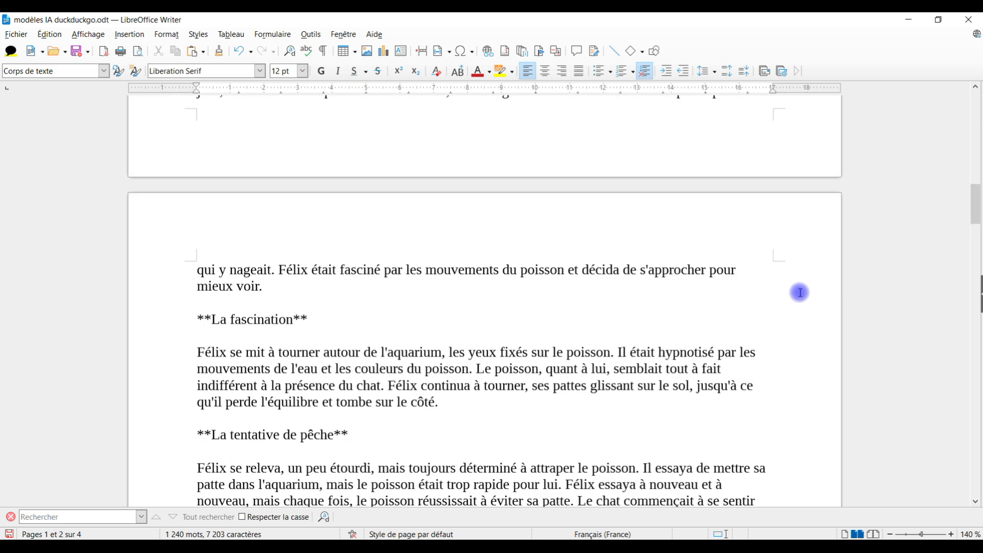
scroll(793, 294, "up", 3)
scroll(778, 301, "down", 4)
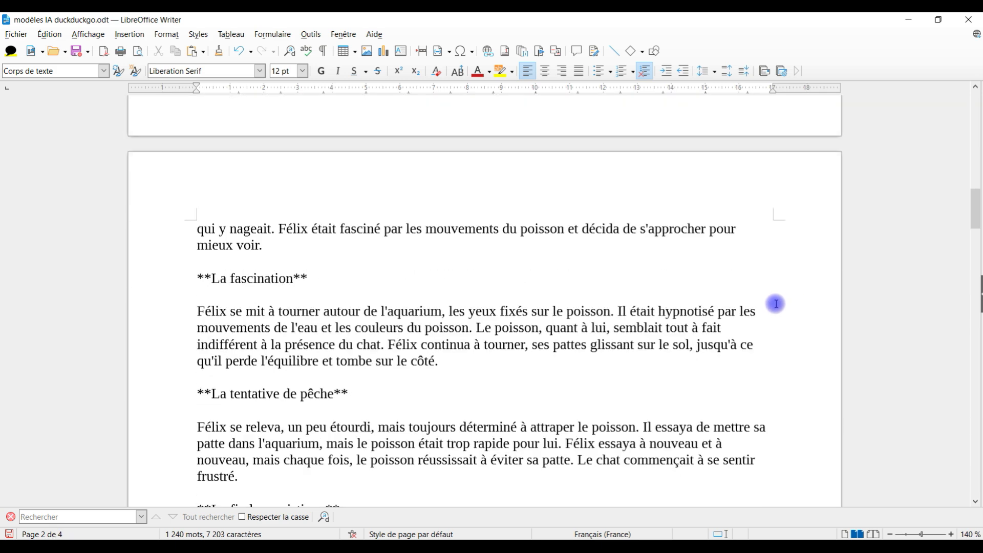
scroll(774, 305, "down", 1)
scroll(763, 306, "down", 1)
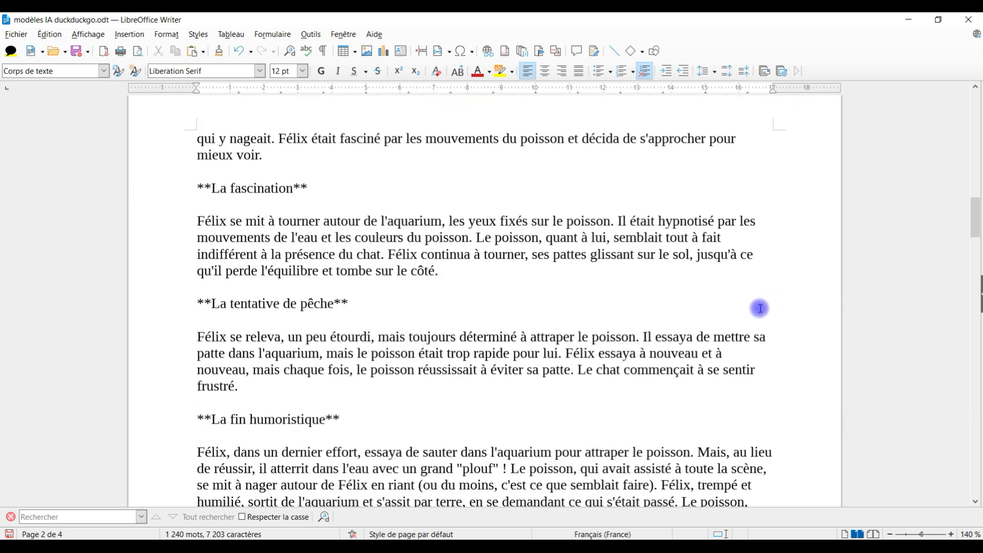
scroll(752, 312, "down", 3)
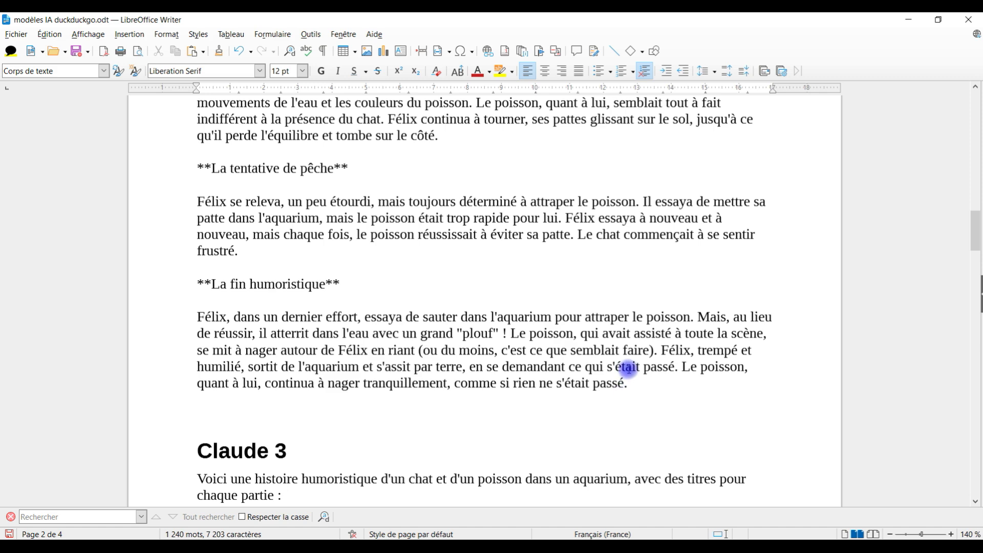
scroll(629, 370, "up", 13)
scroll(625, 373, "down", 3)
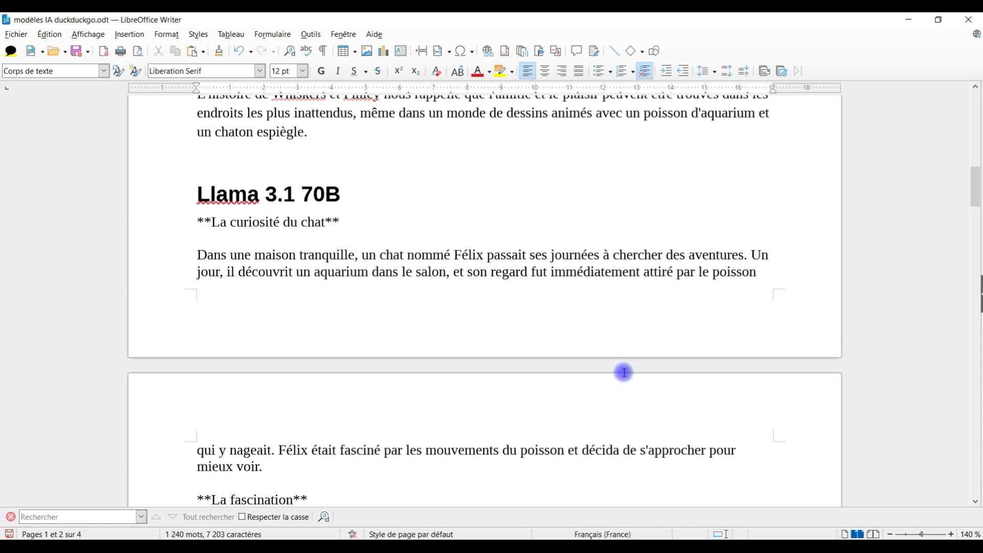
Step: Examine the Claude 3 story part by part, from its introduction to the closing lesson before the GPT4o Mini heading
scroll(616, 377, "down", 10)
scroll(477, 330, "down", 2)
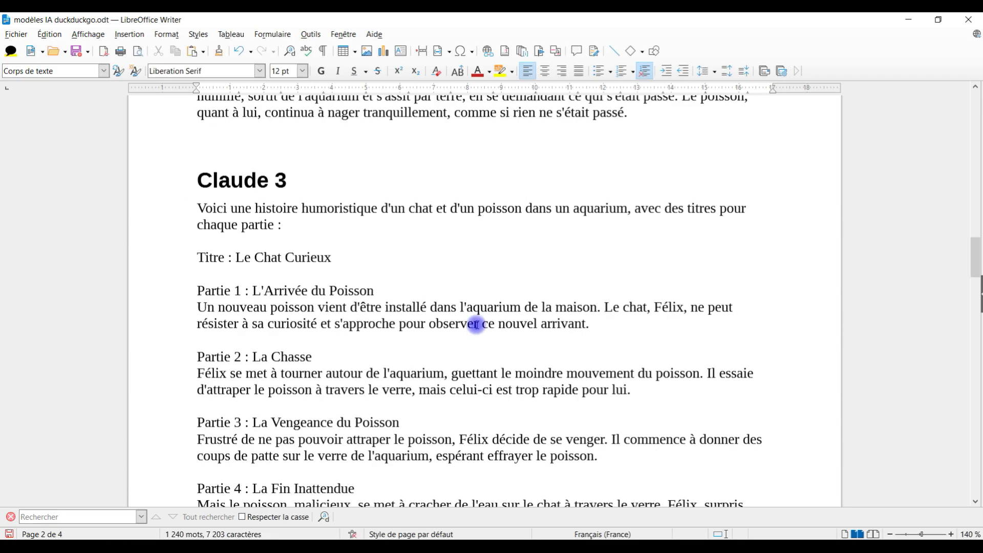
scroll(500, 287, "down", 2)
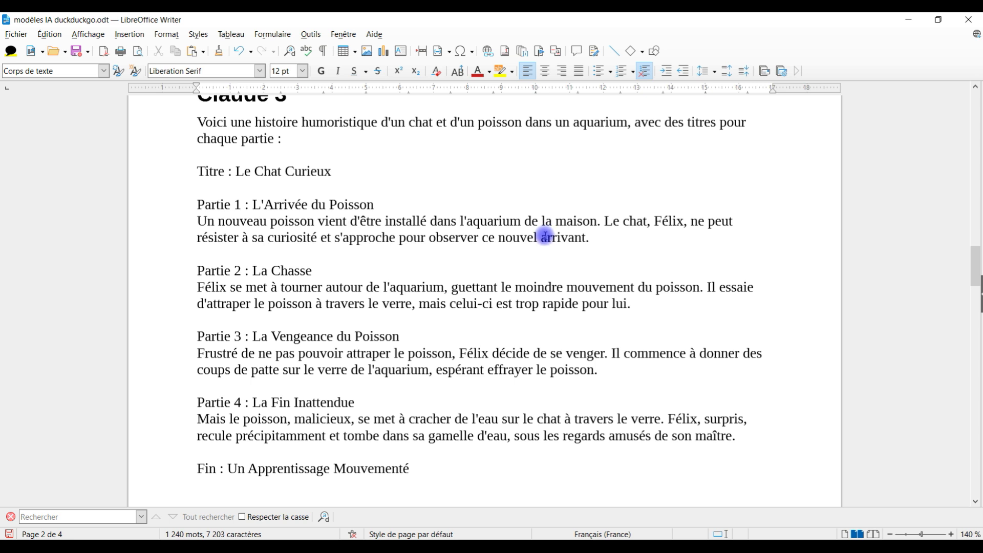
scroll(499, 251, "down", 1)
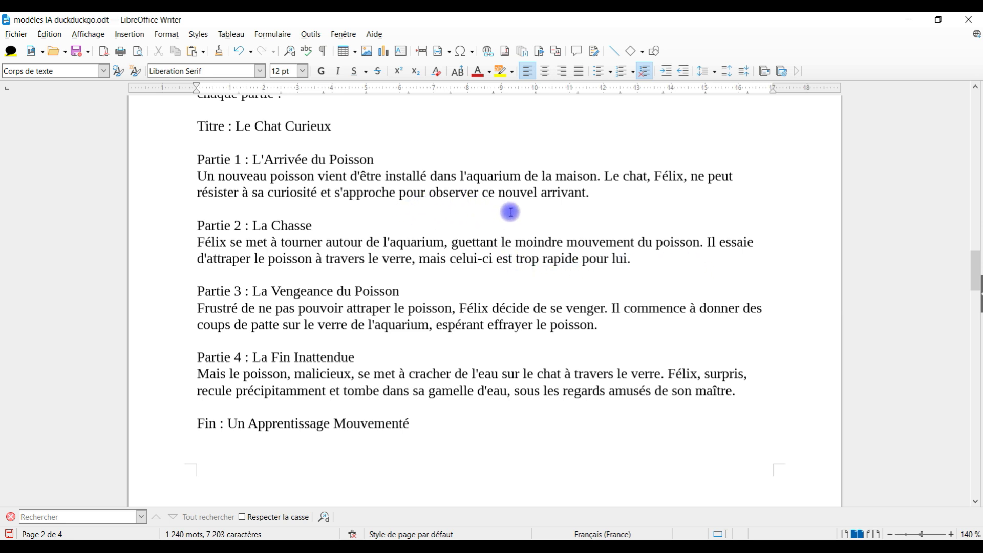
scroll(735, 251, "down", 1)
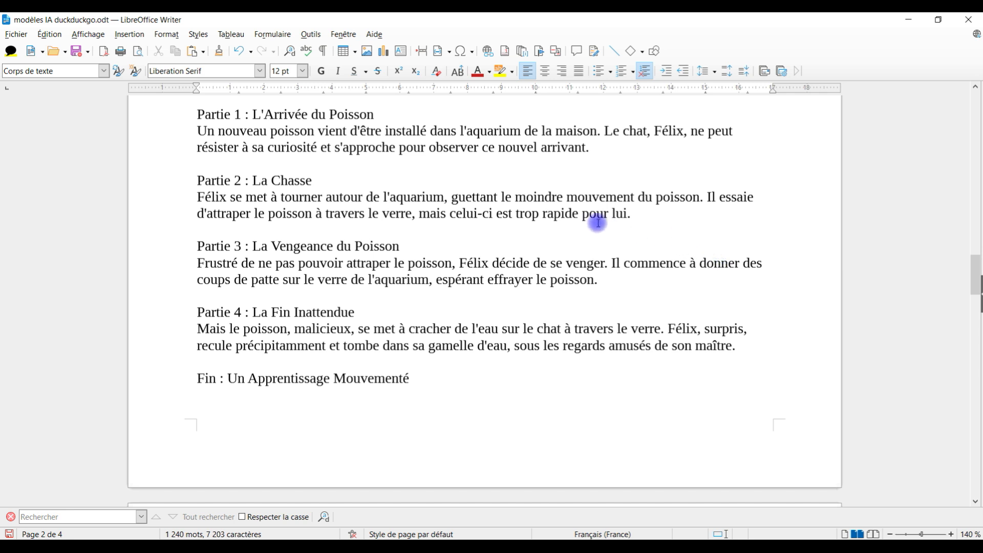
scroll(687, 257, "down", 1)
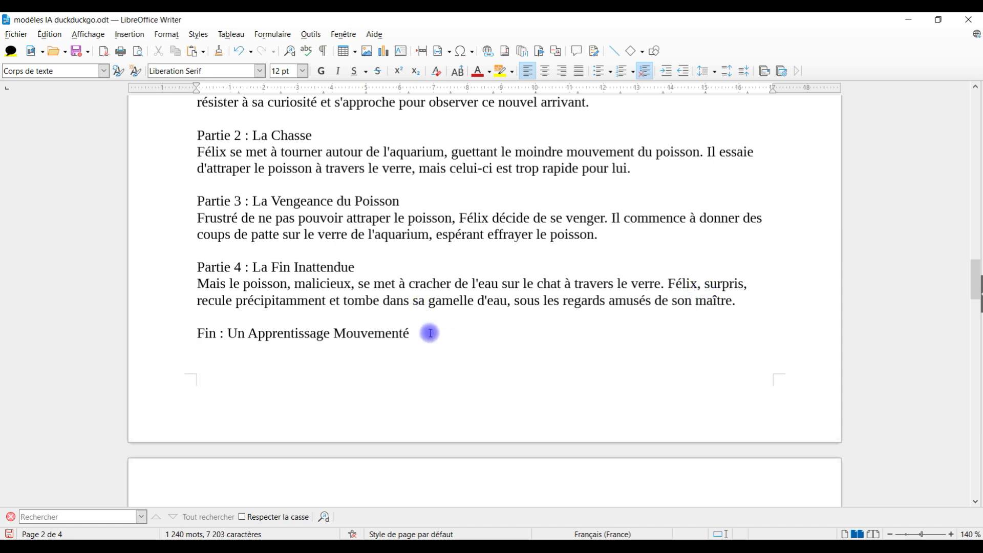
scroll(446, 327, "down", 1)
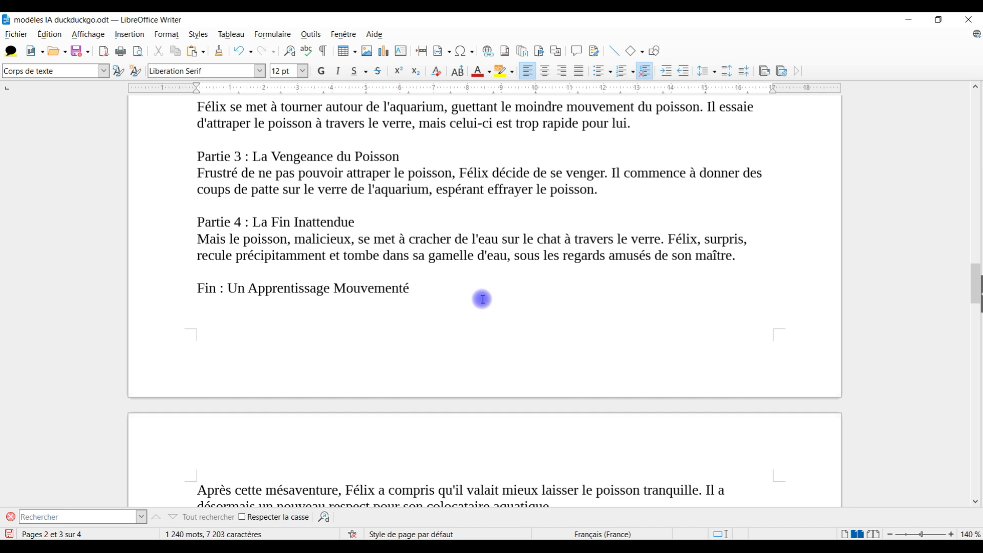
scroll(479, 300, "down", 3)
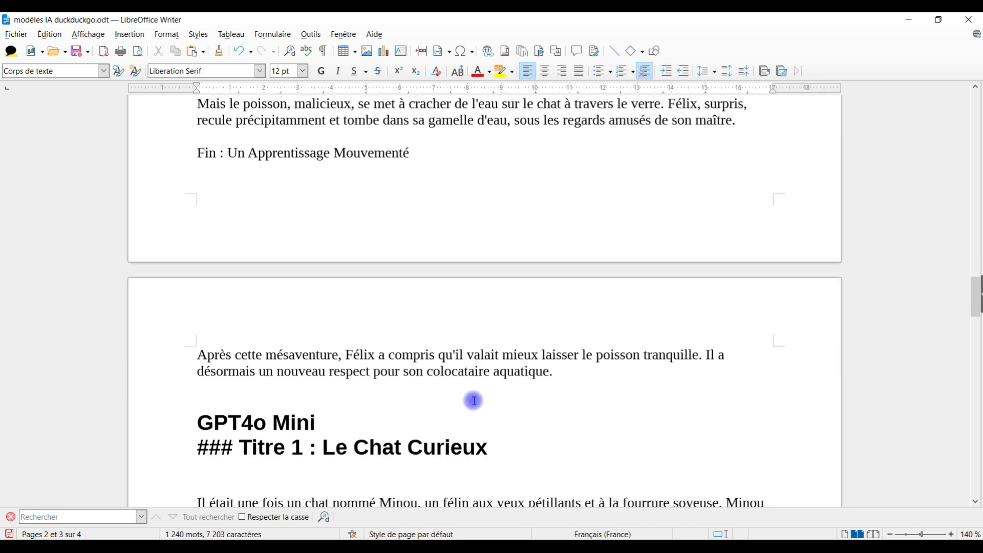
scroll(512, 381, "down", 3)
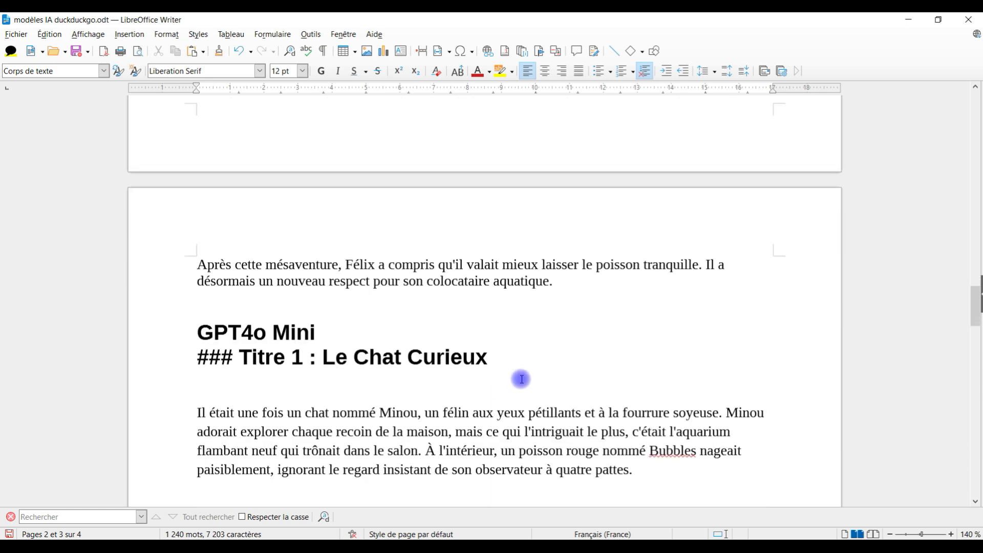
Step: Select the phrase "se met à cracher de l'eau sur le chat à travers le verre" in Part 4 of the Claude 3 story
scroll(513, 352, "down", 1)
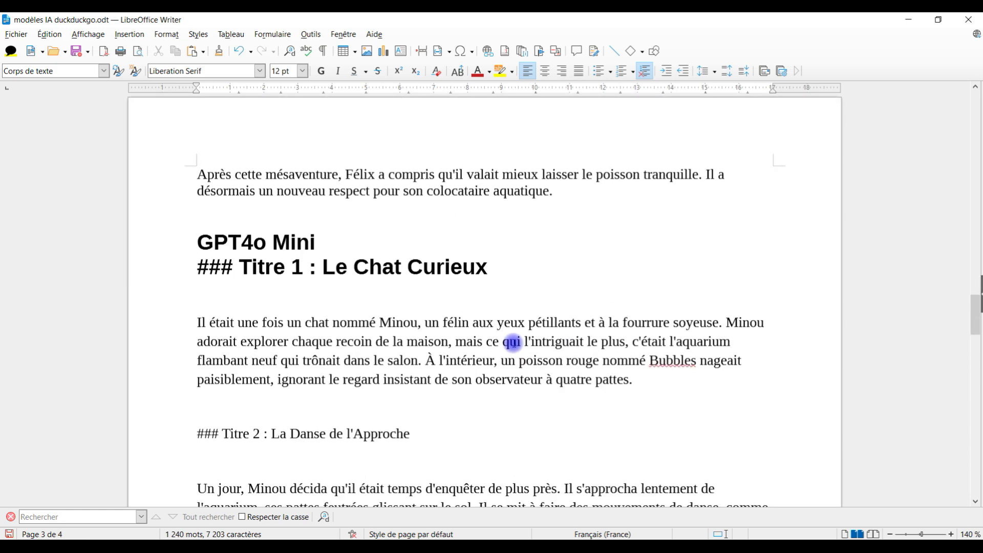
scroll(511, 343, "down", 2)
scroll(435, 307, "up", 10)
left_click_drag(360, 279, 663, 276)
Step: Examine the GPT4o Mini story title by title, from "Le Chat Curieux" to "La Fin Humoristique"
scroll(625, 325, "down", 12)
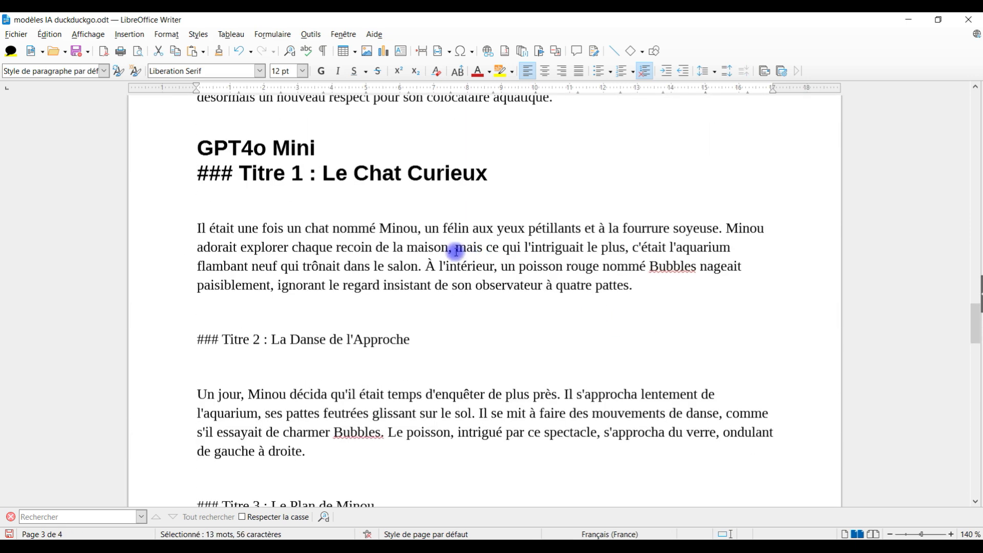
scroll(394, 277, "down", 1)
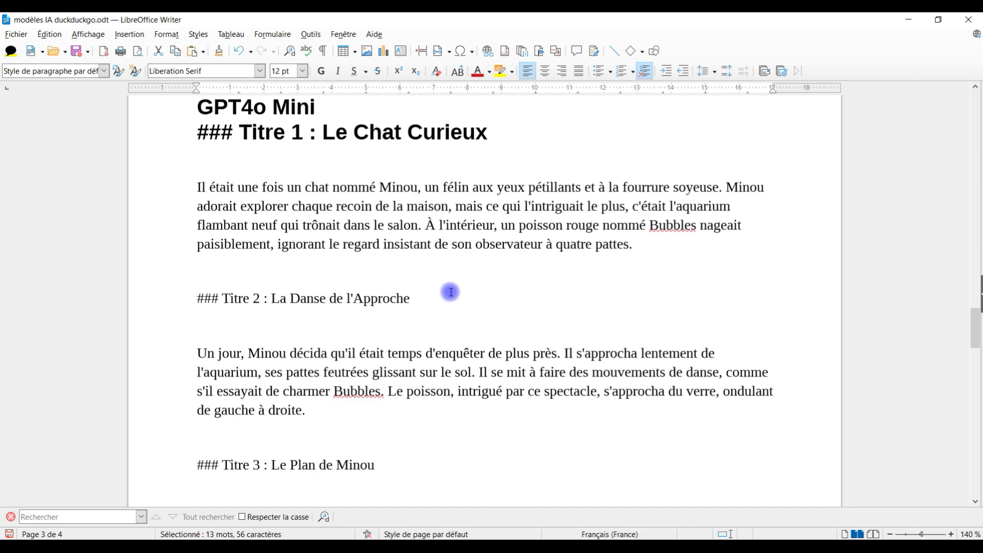
scroll(455, 287, "down", 6)
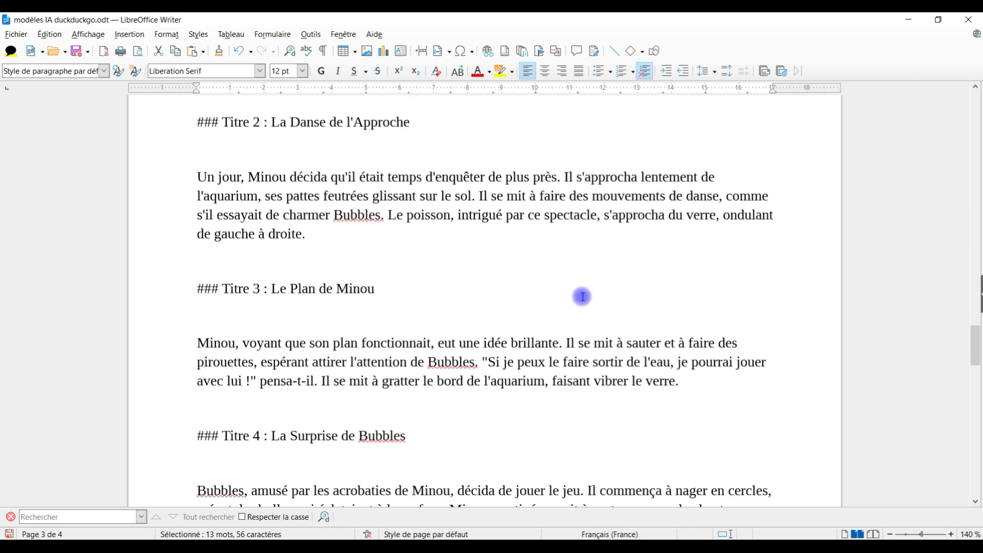
scroll(583, 297, "down", 2)
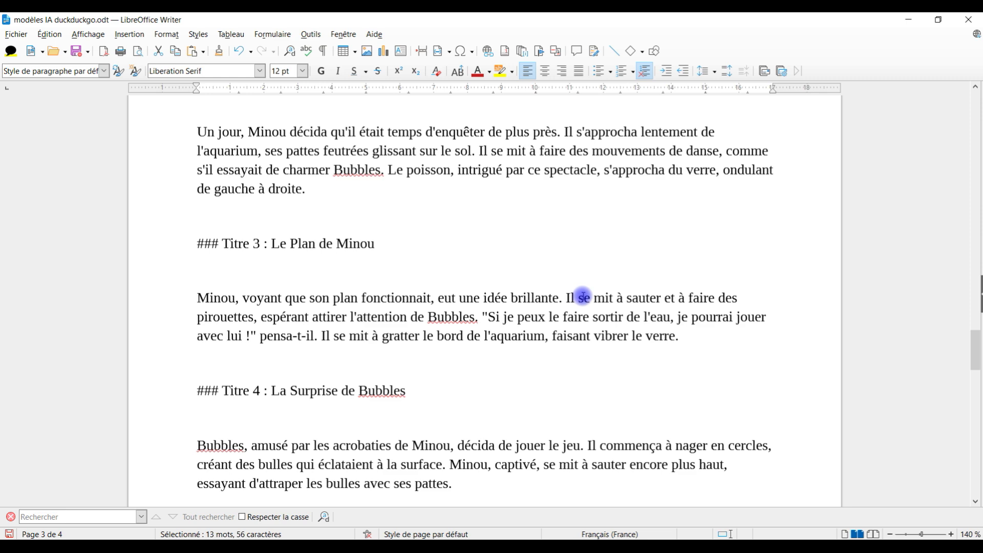
scroll(639, 344, "down", 6)
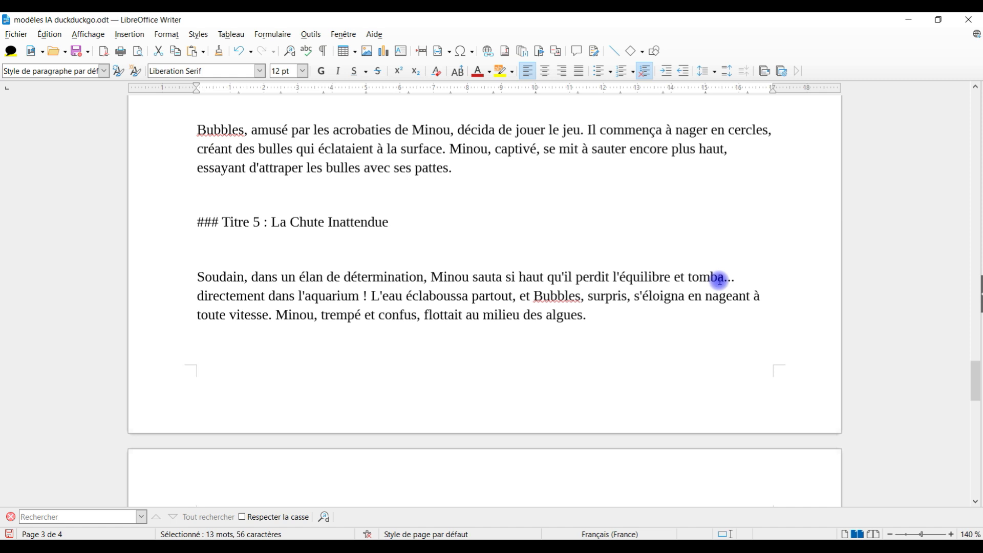
scroll(701, 385, "down", 5)
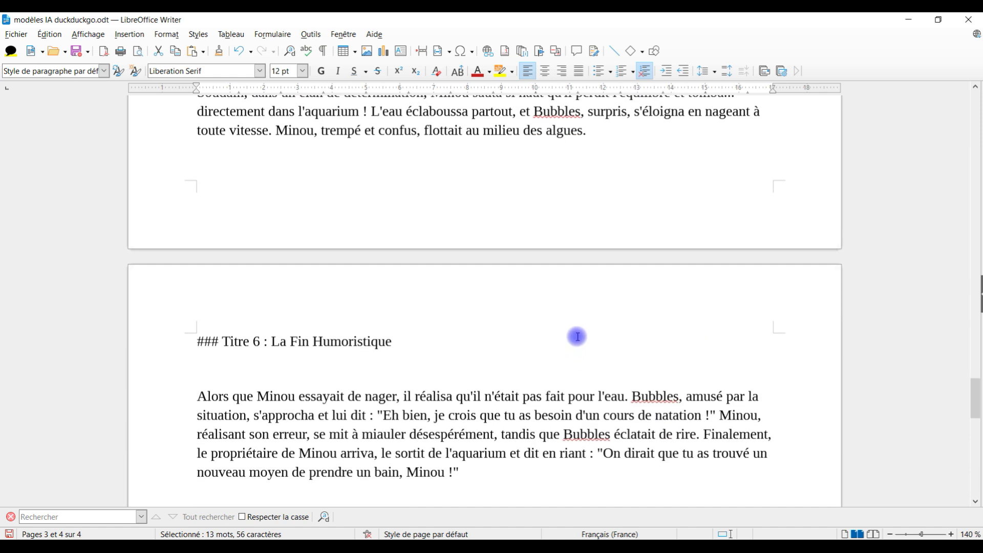
scroll(576, 321, "down", 3)
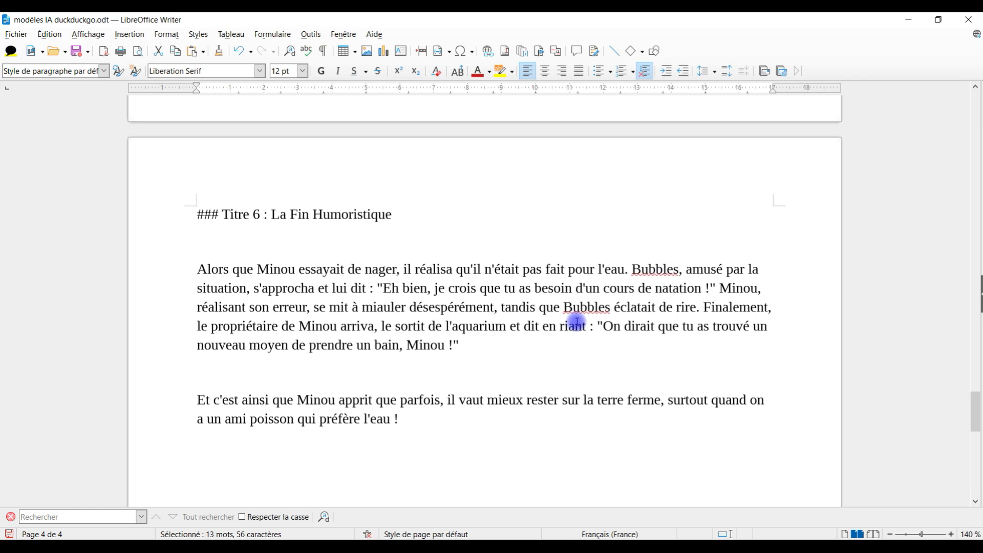
Step: Return to the Claude 3 story and highlight the selected phrase about the fish spitting water in yellow
scroll(512, 343, "up", 20)
scroll(484, 341, "up", 1)
scroll(507, 340, "down", 10)
scroll(500, 336, "up", 7)
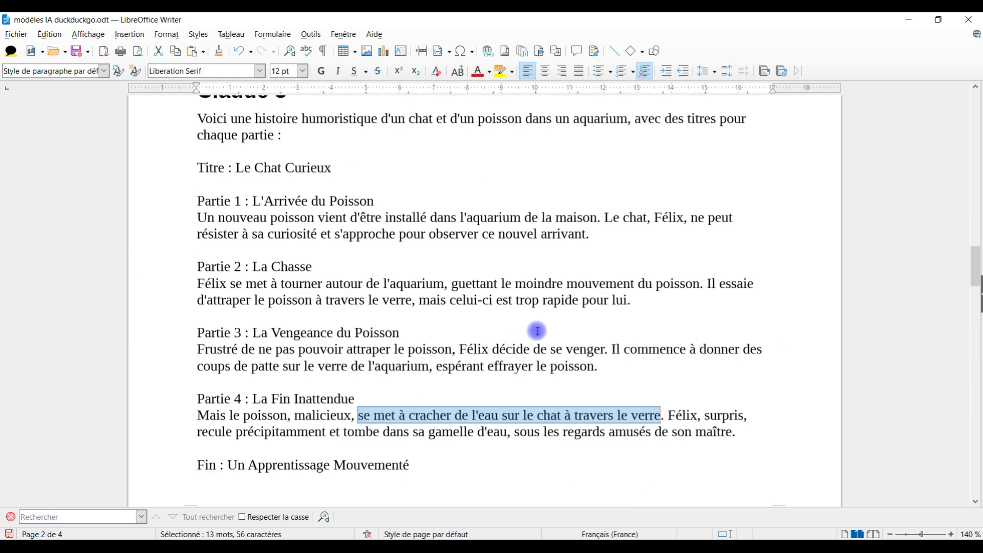
scroll(538, 336, "up", 10)
scroll(532, 333, "down", 8)
scroll(527, 324, "up", 3)
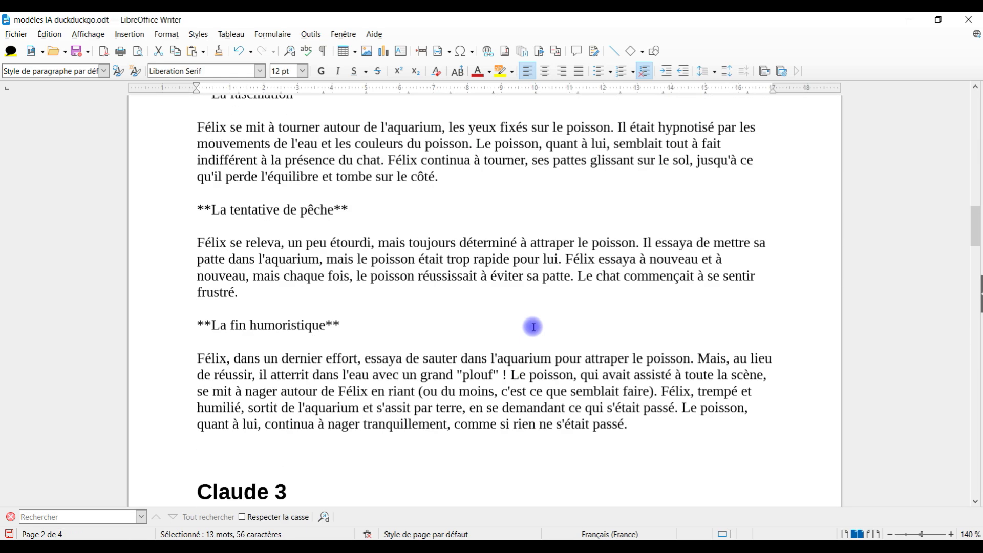
scroll(518, 316, "down", 5)
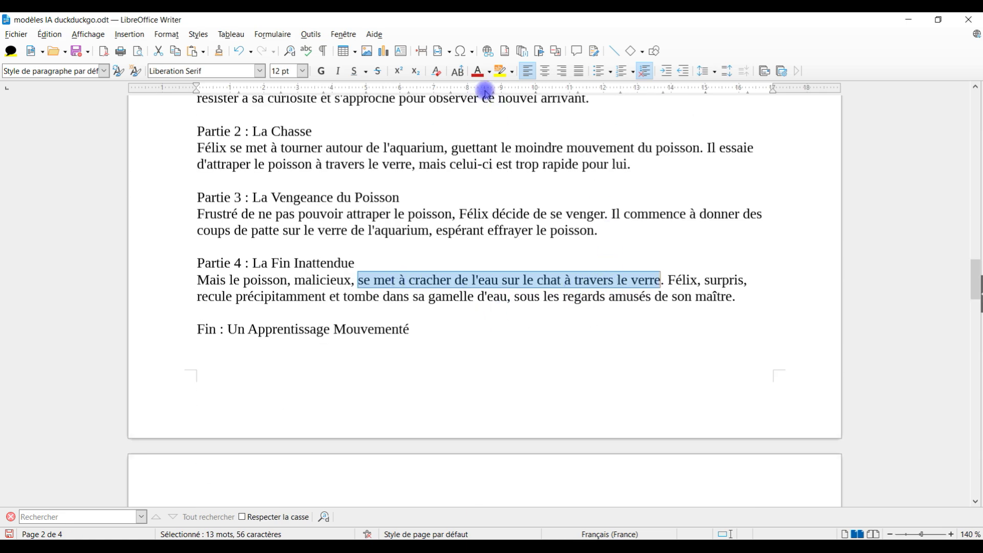
left_click(499, 77)
Step: Highlight "et Finley nagea facilement jusqu'à l'aquarium." in yellow in the humorous ending of the Mixtral 8x7b story
scroll(484, 258, "up", 15)
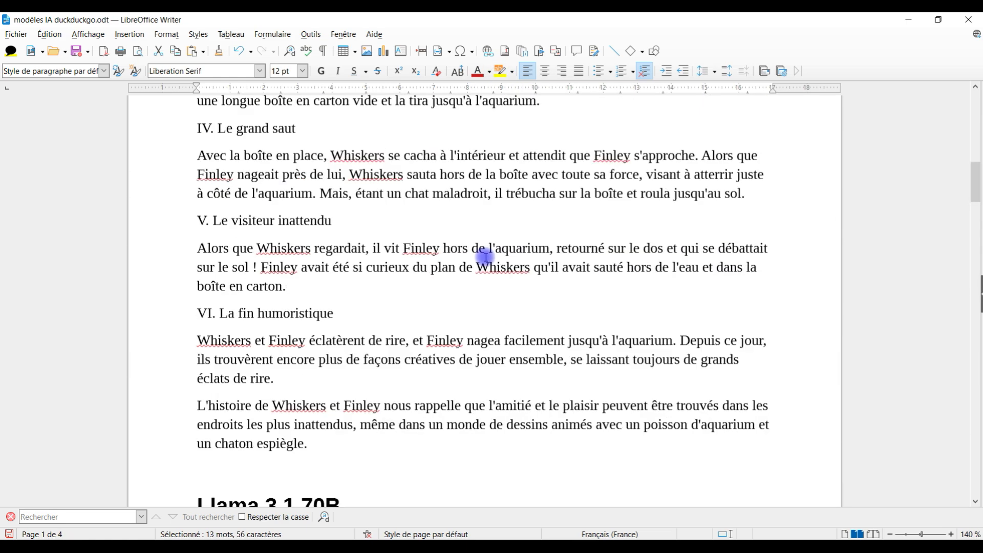
scroll(479, 300, "down", 1)
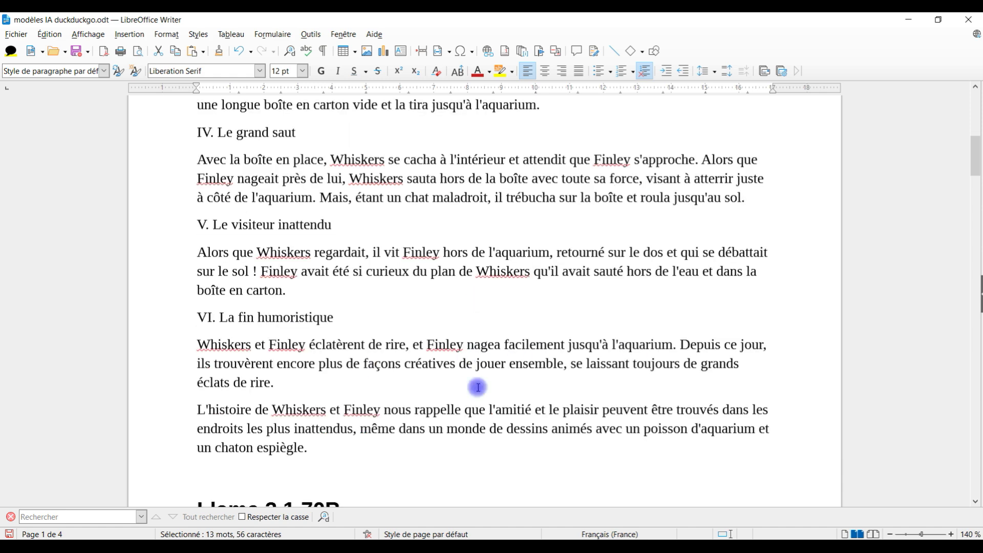
scroll(477, 387, "up", 1)
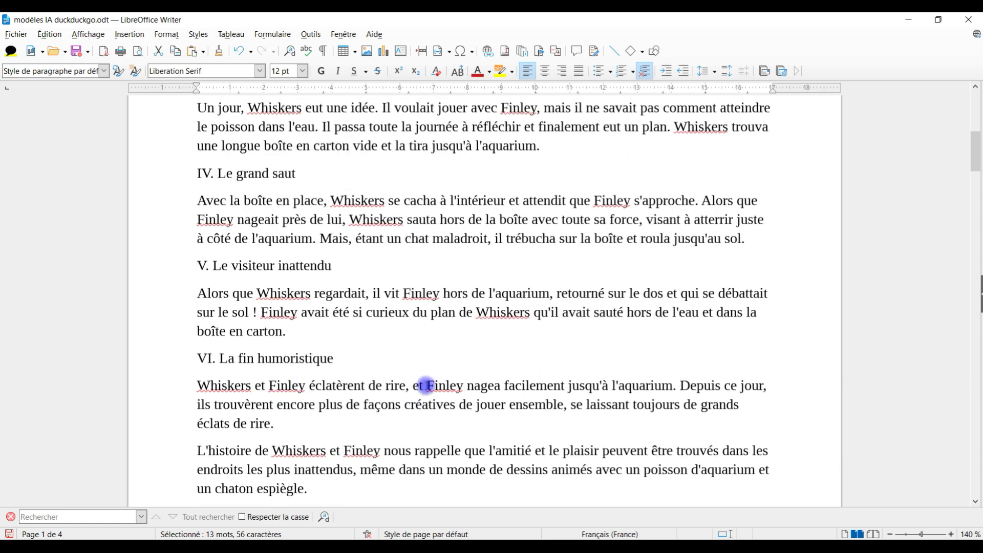
left_click_drag(407, 385, 679, 385)
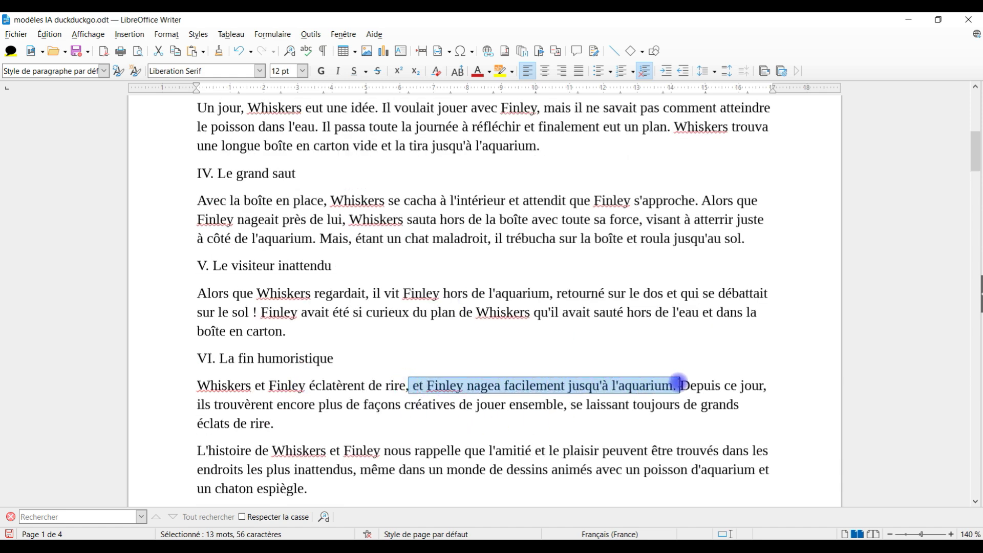
left_click(500, 71)
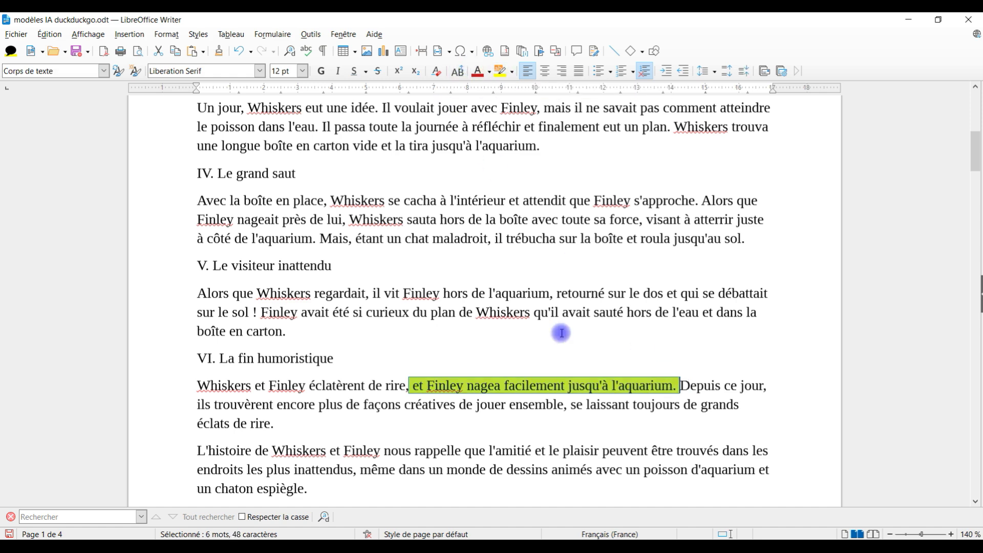
Step: Recheck the Llama 3.1 70B story's sections and select its heading
scroll(625, 385, "down", 15)
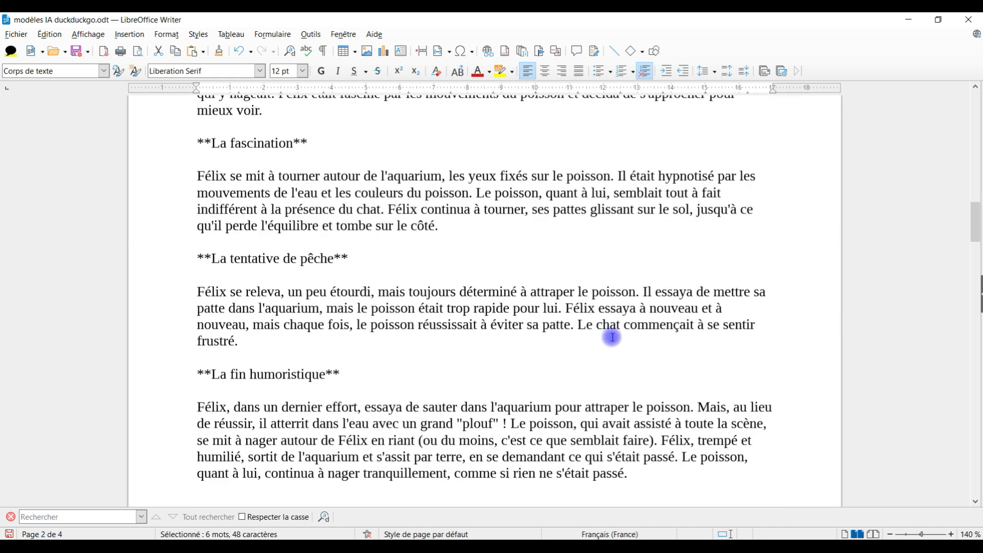
scroll(661, 344, "down", 1)
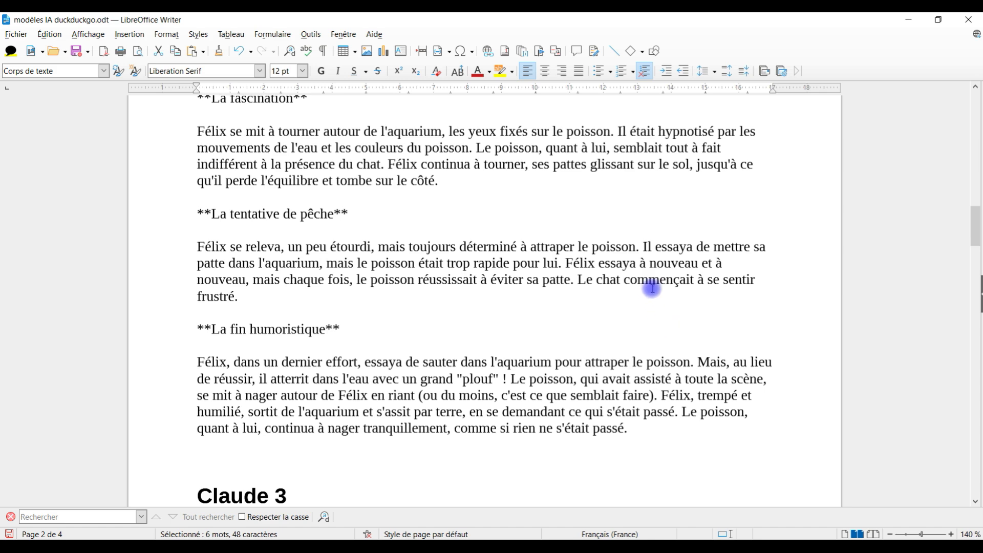
scroll(557, 387, "up", 9)
left_click_drag(177, 194, 388, 168)
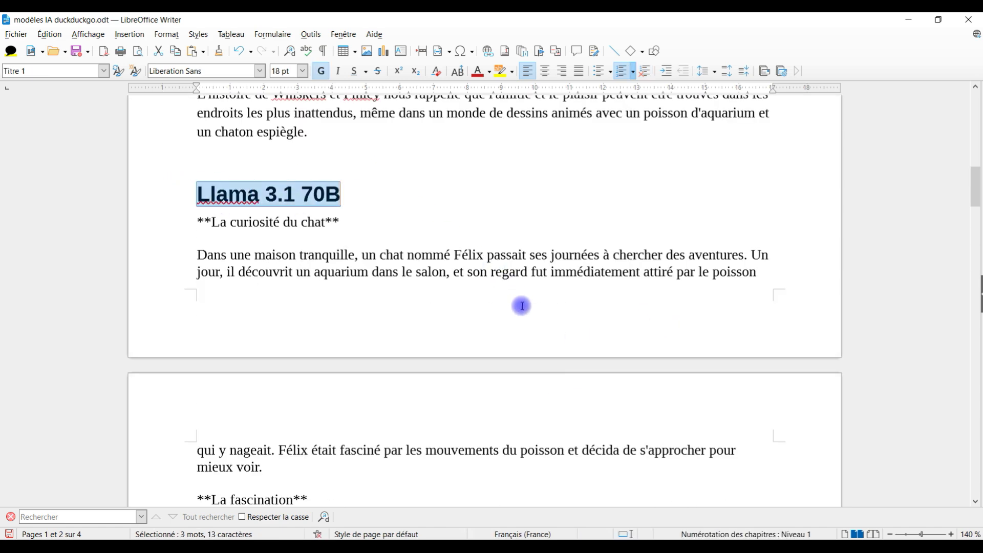
scroll(521, 306, "down", 7)
Step: Compare the collected stories again from the Mixtral 8x7b opening through to the GPT4o Mini story
scroll(503, 307, "up", 20)
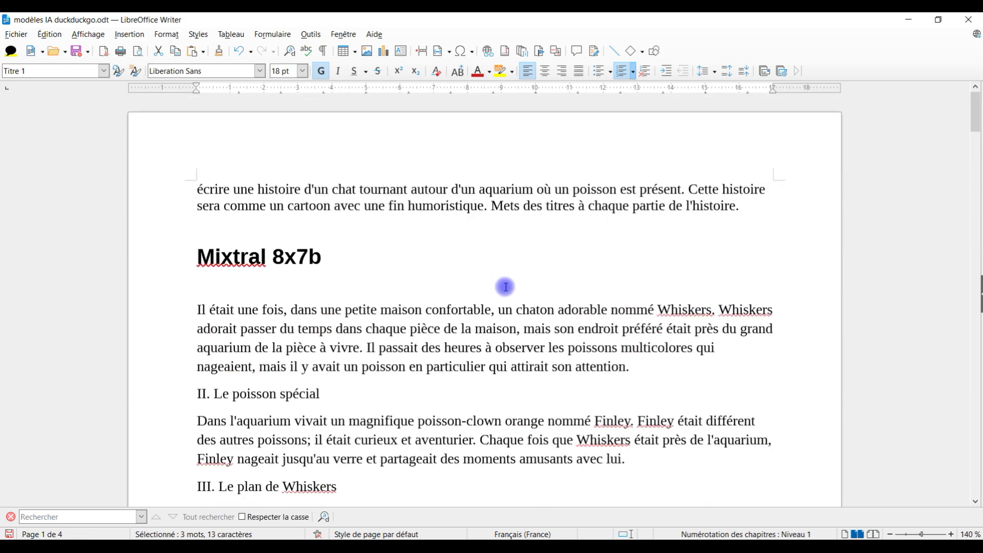
scroll(523, 299, "down", 13)
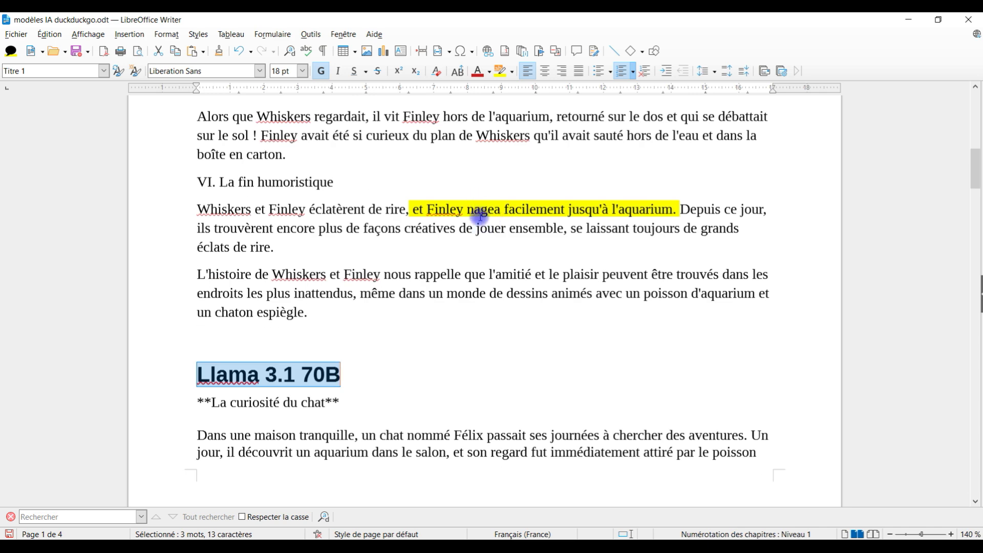
scroll(599, 296, "down", 3)
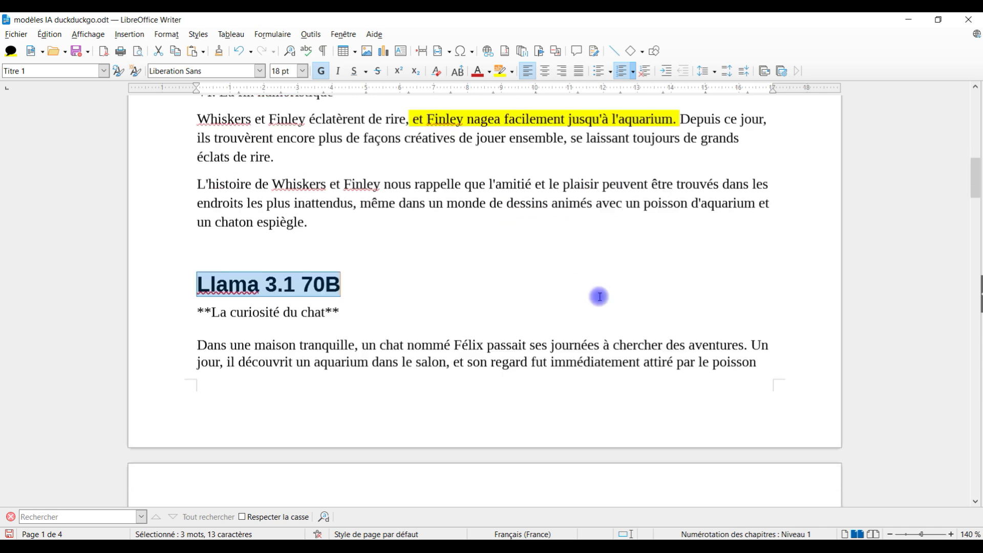
scroll(600, 280, "down", 20)
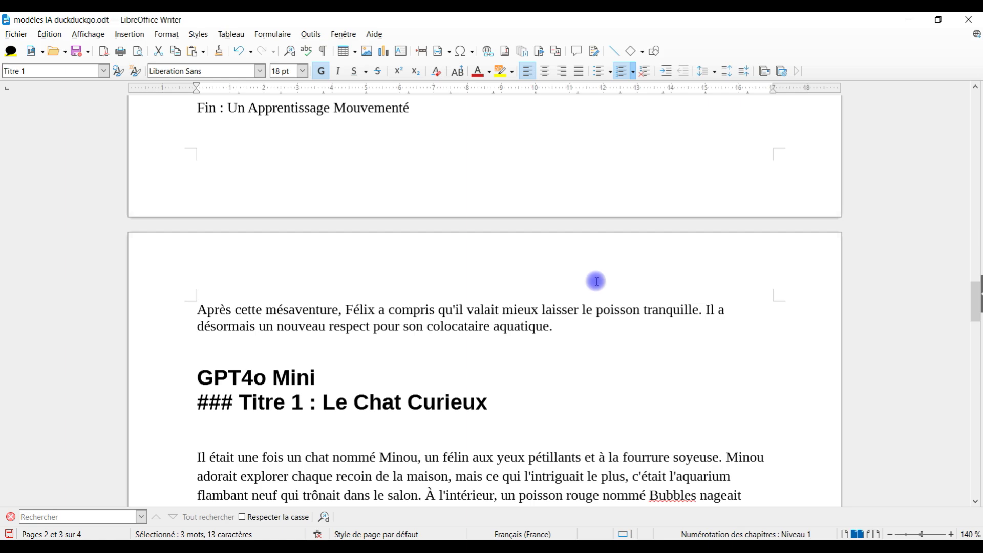
scroll(598, 282, "down", 20)
scroll(598, 281, "up", 20)
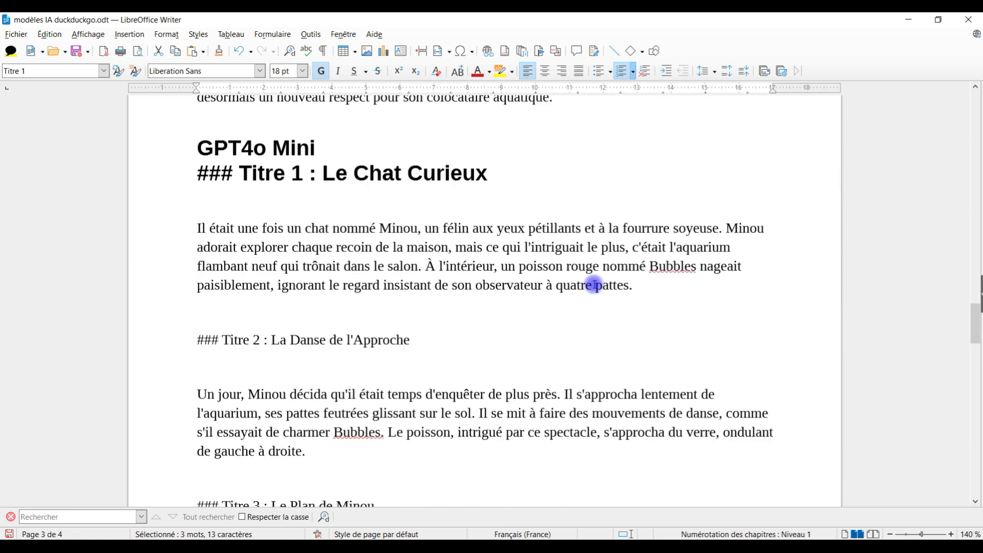
Step: Highlight the quote "Si je peux le faire sortir de l'eau, je pourrai jouer avec lui !" in yellow in the GPT4o Mini story
scroll(646, 338, "down", 15)
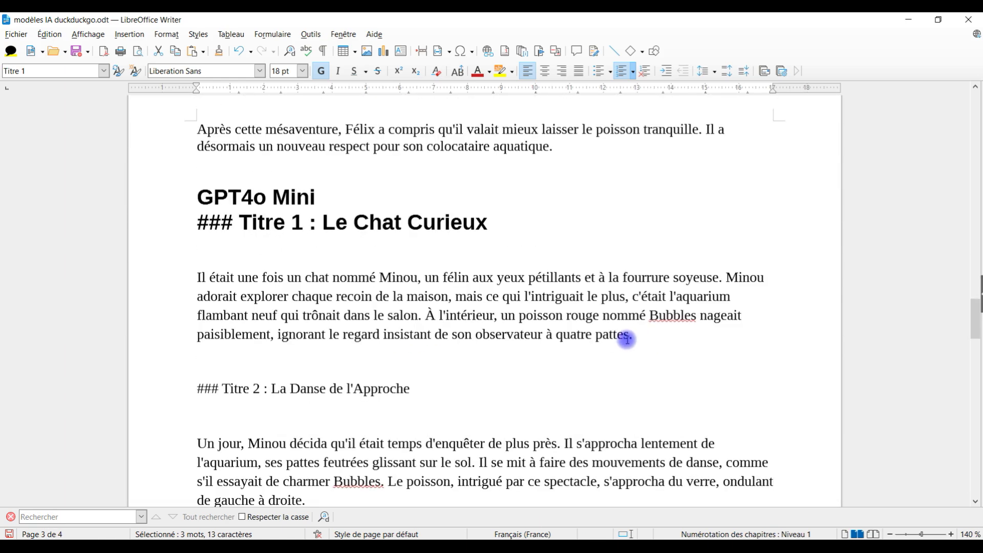
scroll(525, 246, "down", 2)
scroll(525, 257, "down", 3)
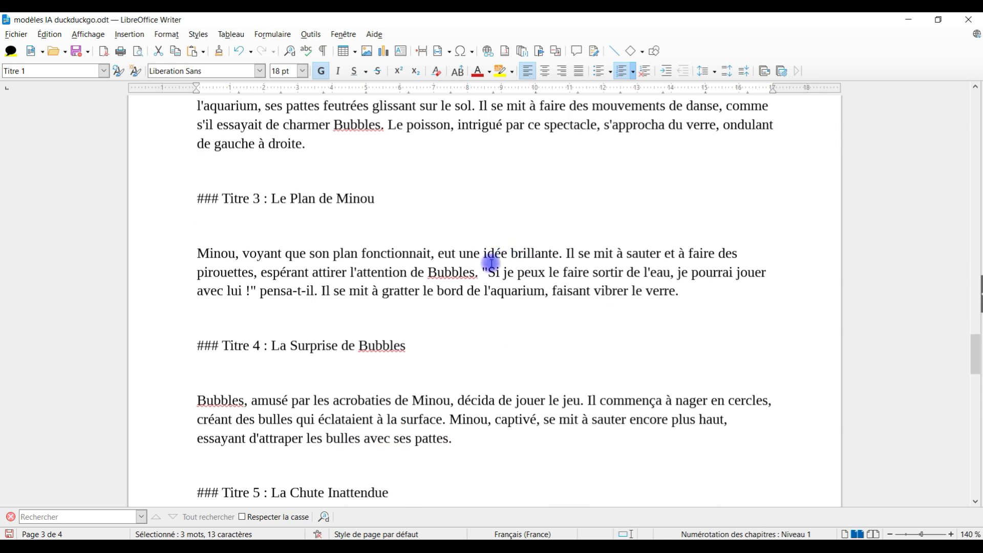
left_click_drag(482, 272, 242, 291)
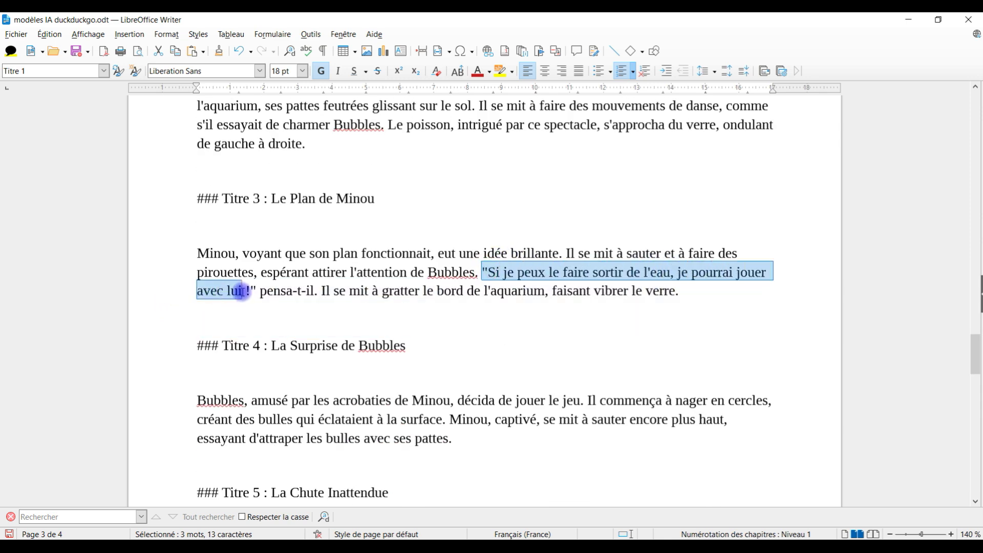
left_click(496, 70)
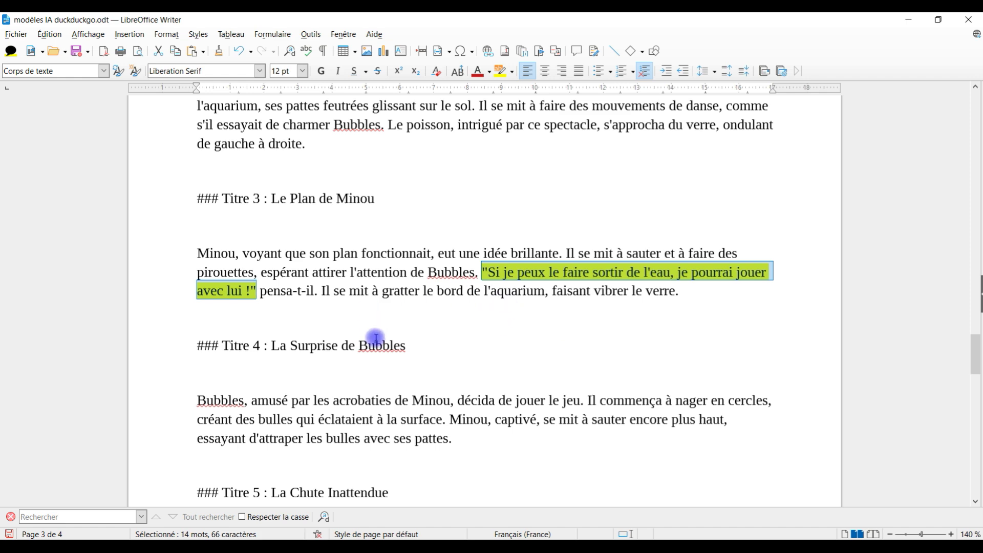
Step: Highlight "s'approcha et lui dit : "Eh bien, je crois que tu as besoin d'un cours de natation !"" in yellow in the GPT4o Mini ending
scroll(376, 340, "down", 5)
scroll(593, 328, "down", 10)
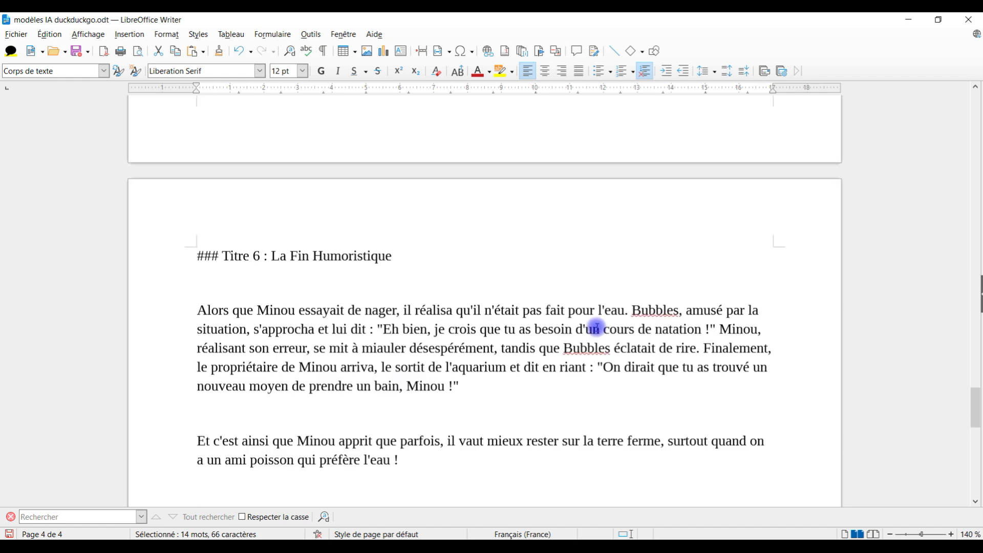
left_click_drag(250, 329, 731, 329)
left_click(496, 70)
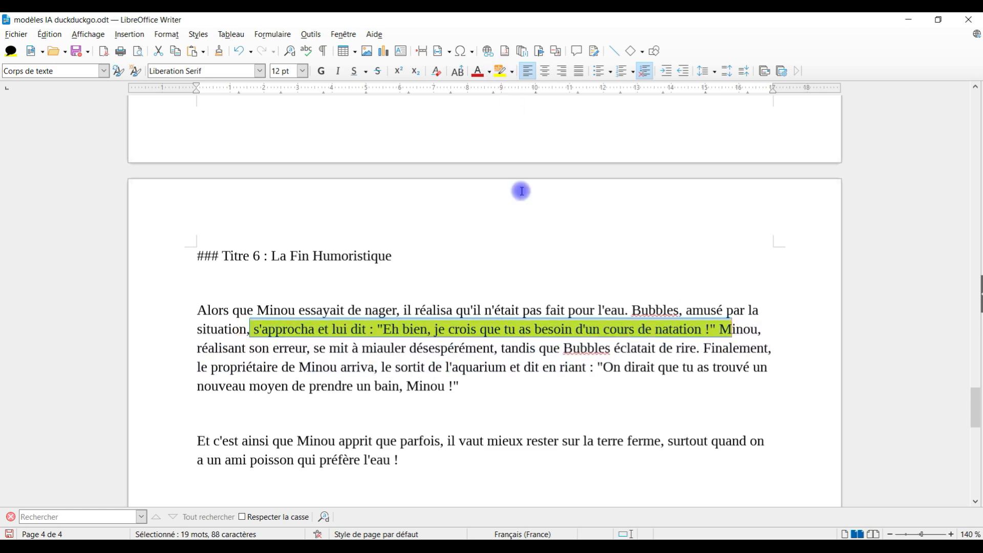
Step: Remove the yellow highlighting from the "Si je peux le faire sortir de l'eau" quote in the "Le Plan de Minou" section
scroll(501, 320, "up", 15)
scroll(527, 315, "down", 5)
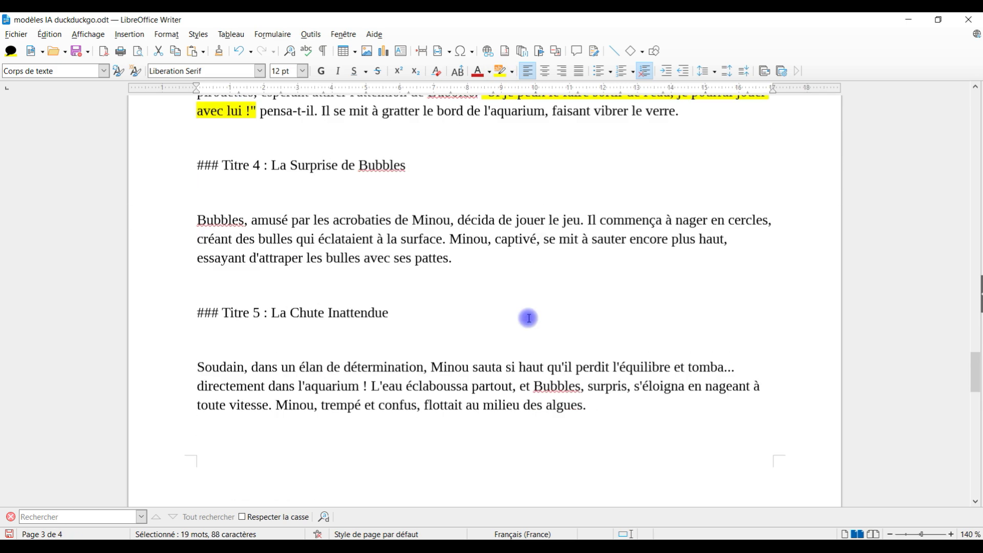
scroll(530, 319, "up", 5)
scroll(583, 327, "down", 5)
scroll(583, 327, "up", 2)
left_click_drag(484, 268, 256, 286)
left_click(511, 71)
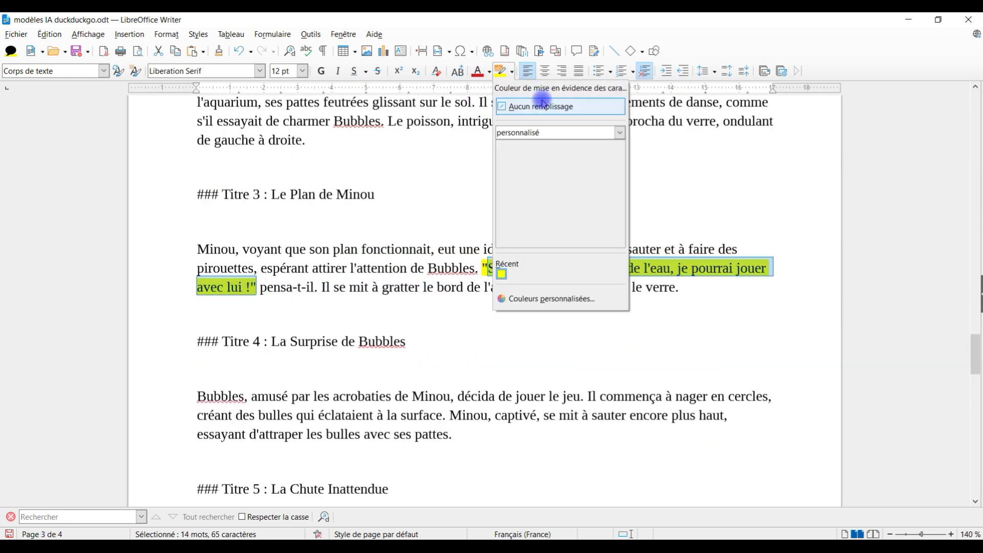
left_click(537, 106)
scroll(535, 290, "up", 5)
scroll(512, 282, "down", 5)
left_click_drag(488, 273, 471, 271)
Step: Review the Llama 3.1 70B story from its opening and select its "La fin humoristique" section
scroll(523, 311, "up", 15)
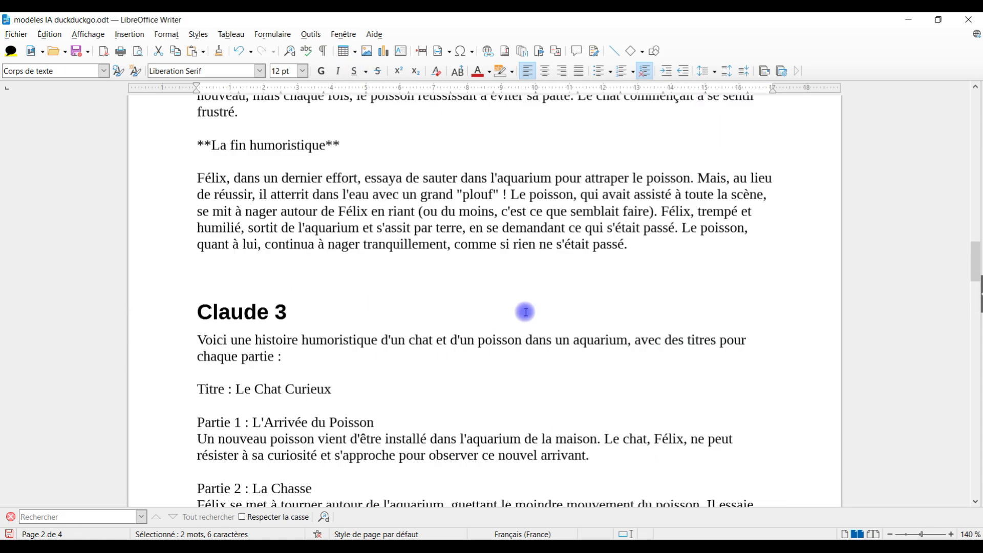
scroll(525, 312, "up", 15)
scroll(522, 315, "down", 5)
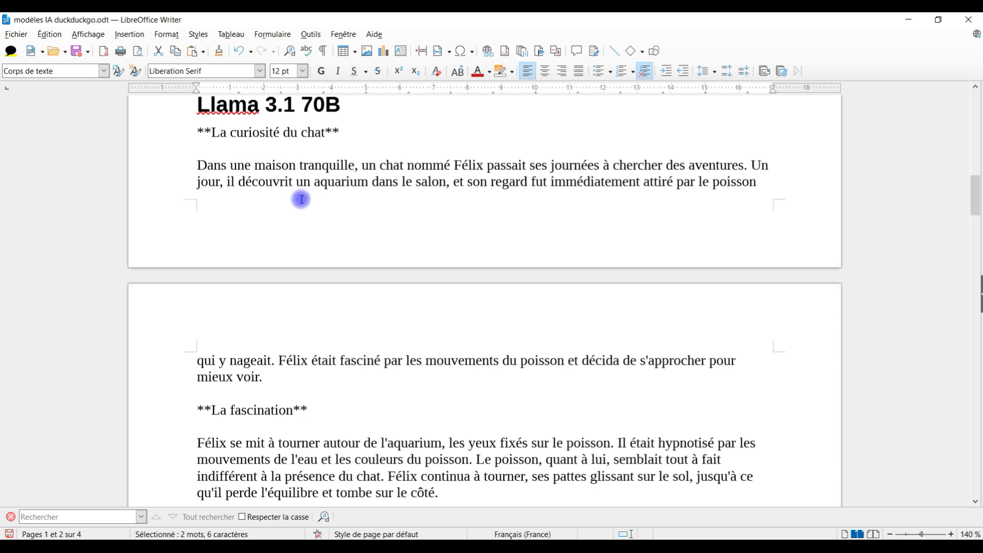
scroll(310, 209, "down", 10)
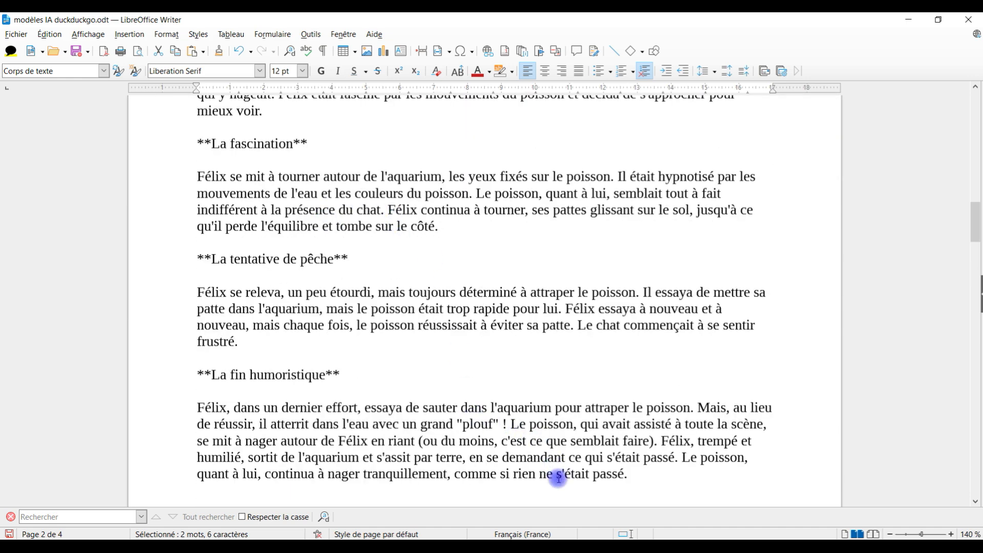
left_click_drag(633, 474, 331, 362)
scroll(364, 316, "up", 7)
scroll(560, 333, "down", 5)
scroll(560, 333, "down", 3)
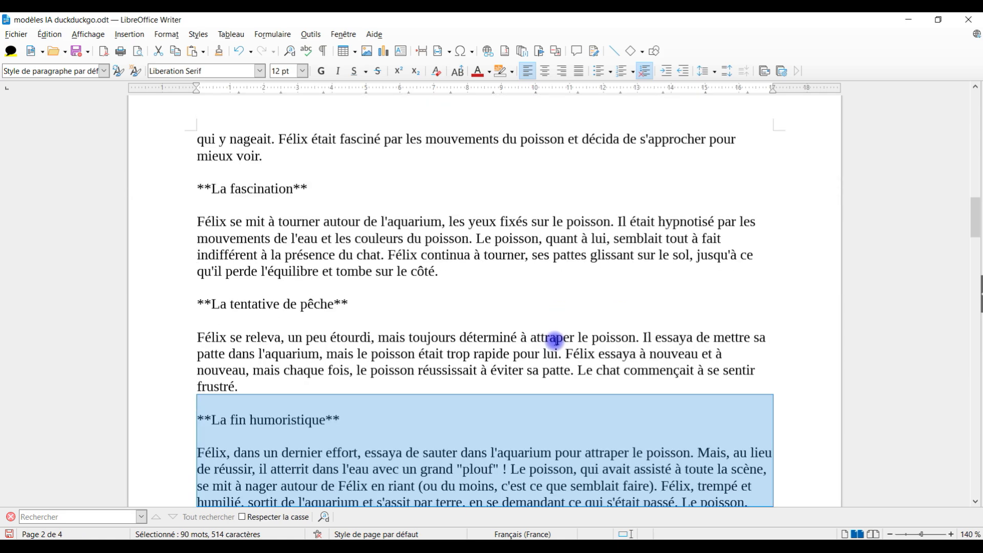
Step: Compare that ending with the highlighted passages in the Claude 3 story and the GPT4o Mini humorous ending
scroll(557, 341, "down", 15)
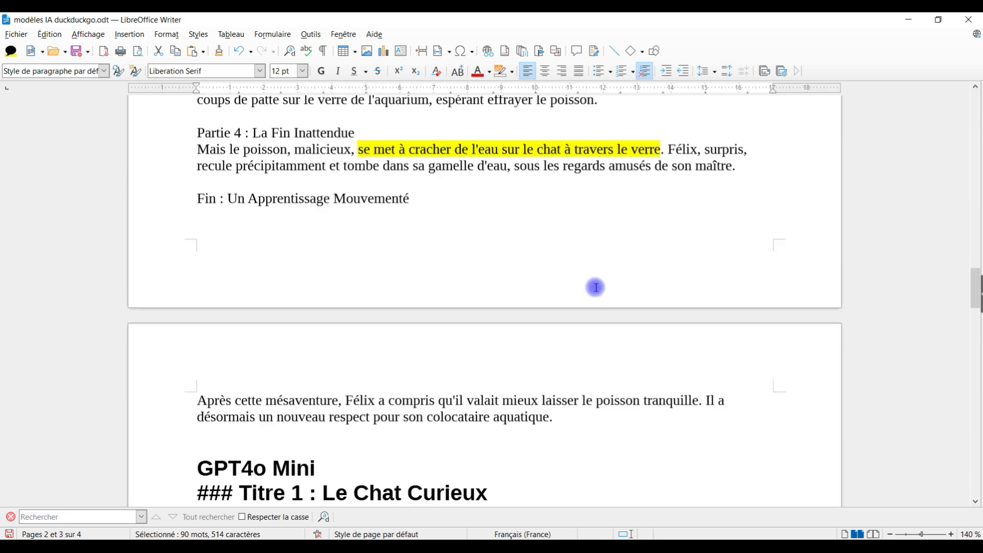
scroll(596, 289, "down", 18)
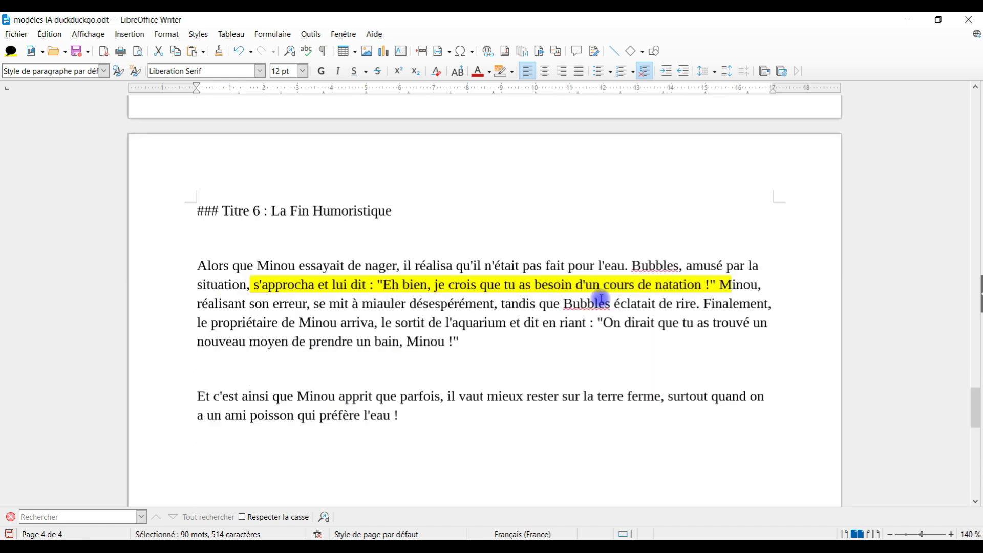
scroll(615, 302, "up", 5)
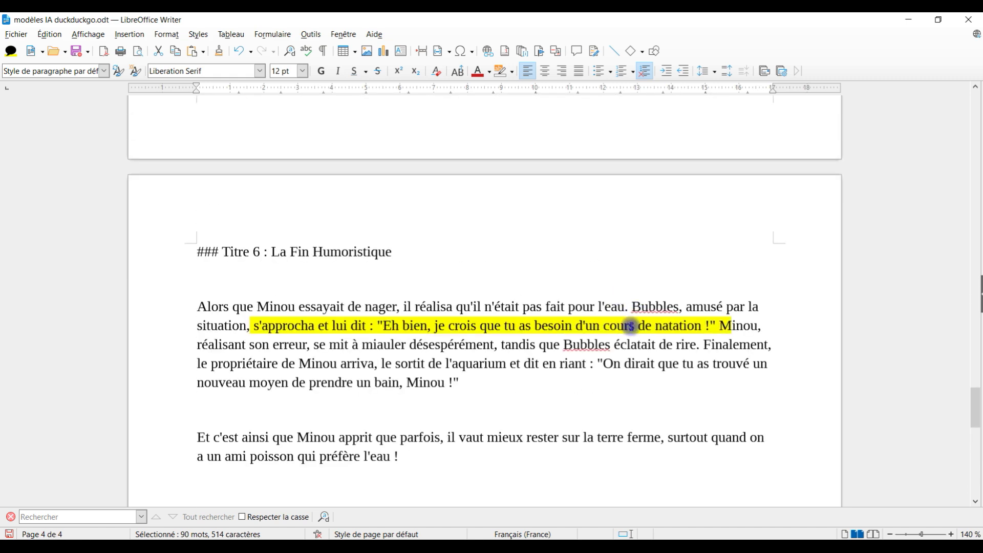
left_click(465, 365)
scroll(305, 417, "up", 2)
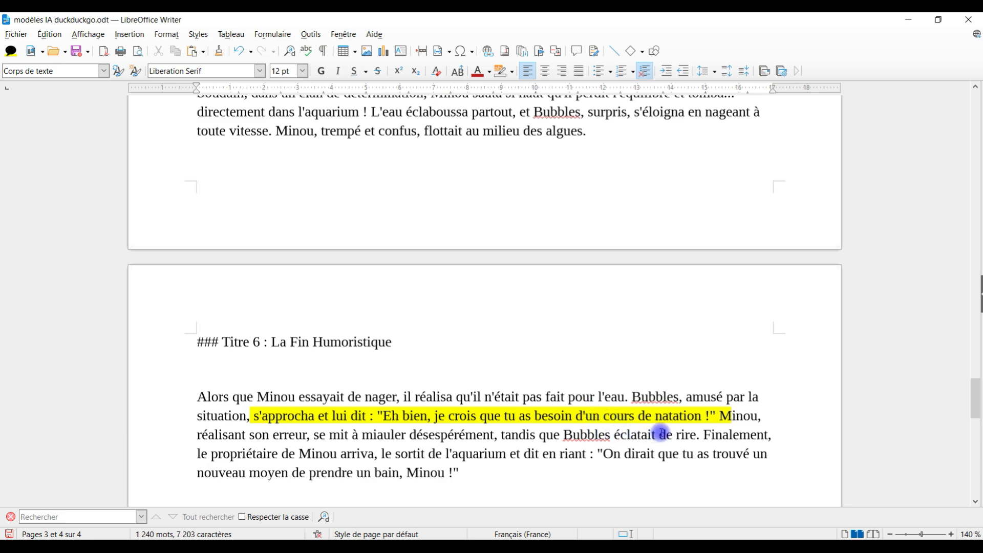
Step: Highlight "en riant (ou du moins, c'est ce que semblait faire)" in yellow in the humorous ending of the Llama 3.1 70B story
scroll(735, 411, "up", 15)
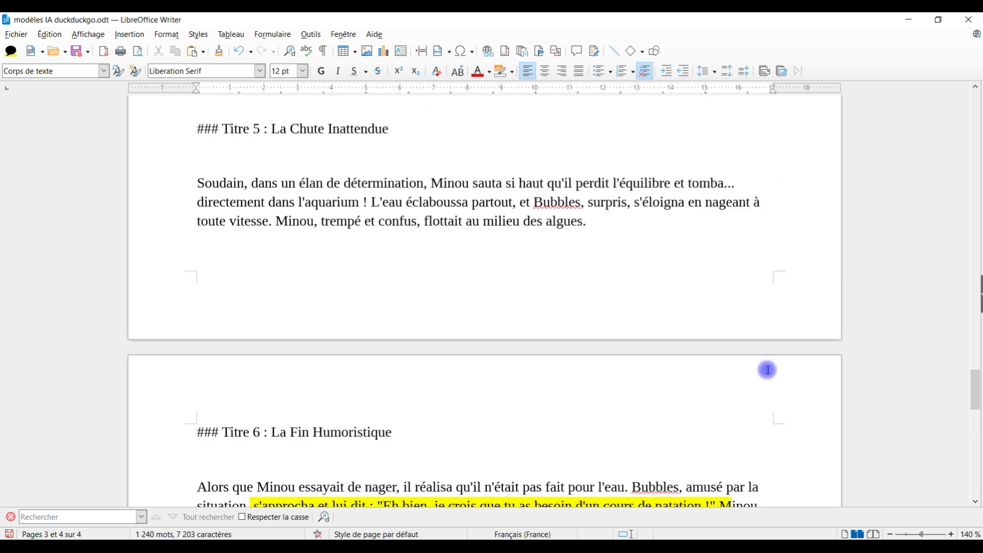
scroll(744, 386, "up", 15)
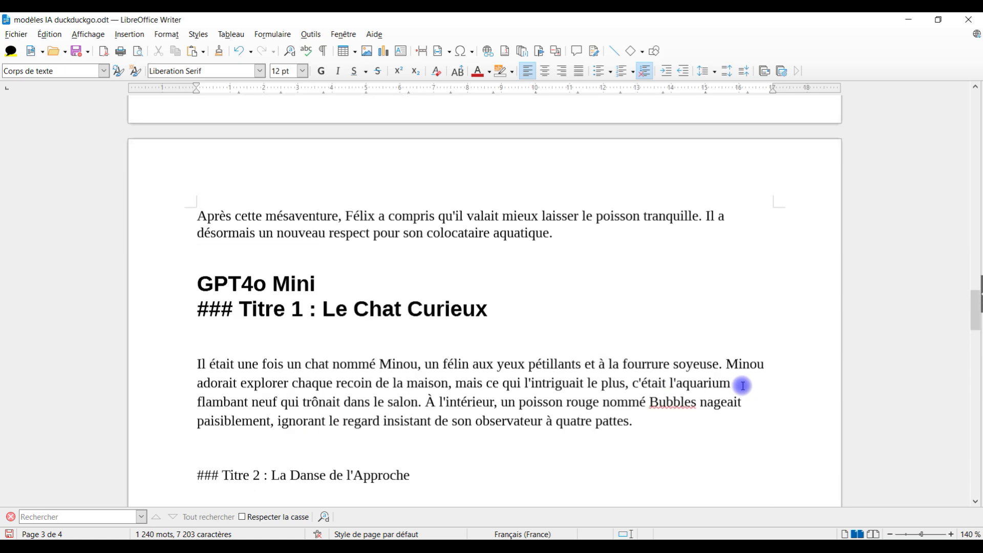
scroll(705, 385, "up", 10)
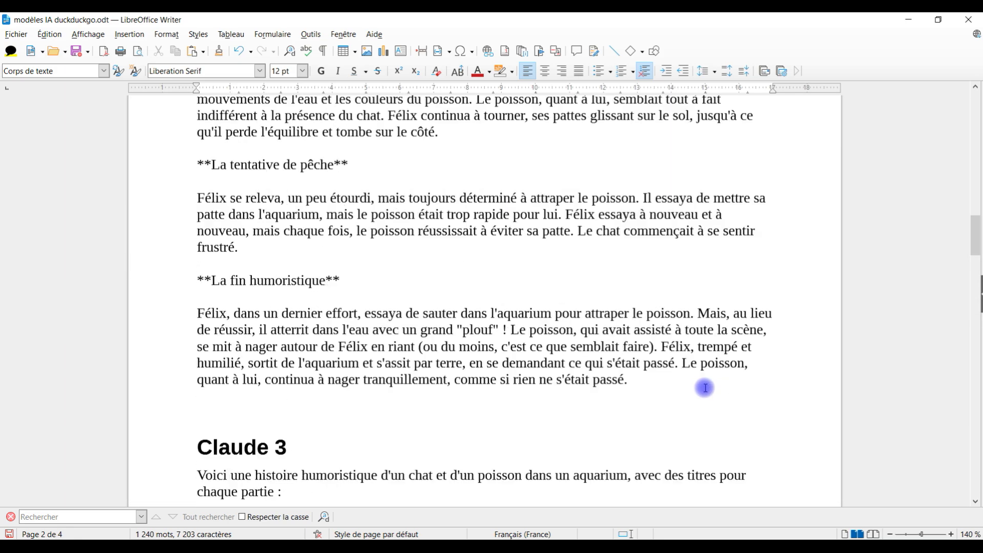
left_click_drag(196, 190, 451, 430)
scroll(486, 404, "down", 10)
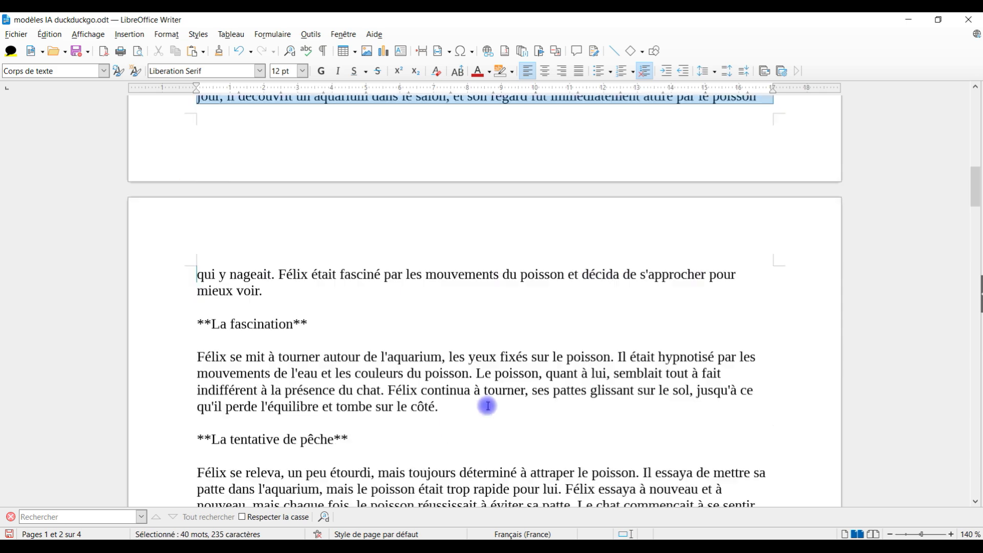
left_click_drag(628, 384, 446, 352)
left_click_drag(357, 351, 659, 344)
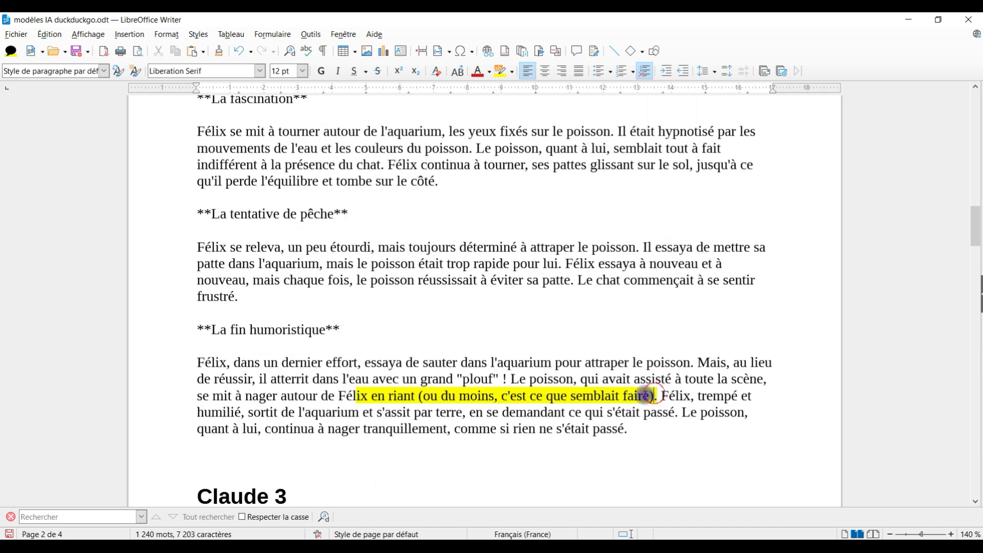
Step: Recolour the highlighted phrase in the Llama 3.1 70B ending with the custom pinkish-red colour #f7084d
left_click_drag(654, 395, 360, 396)
left_click(511, 76)
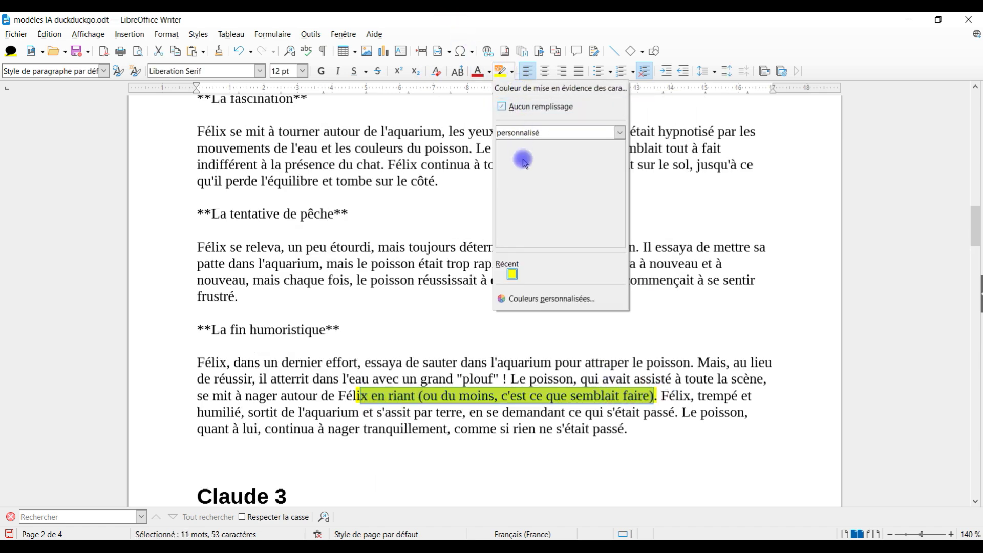
left_click(525, 296)
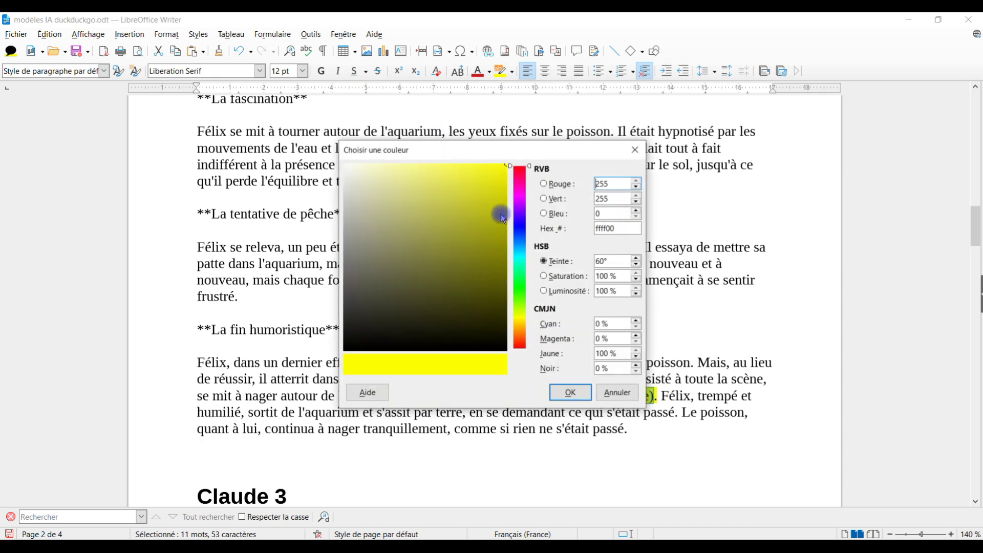
left_click(525, 175)
left_click(497, 214)
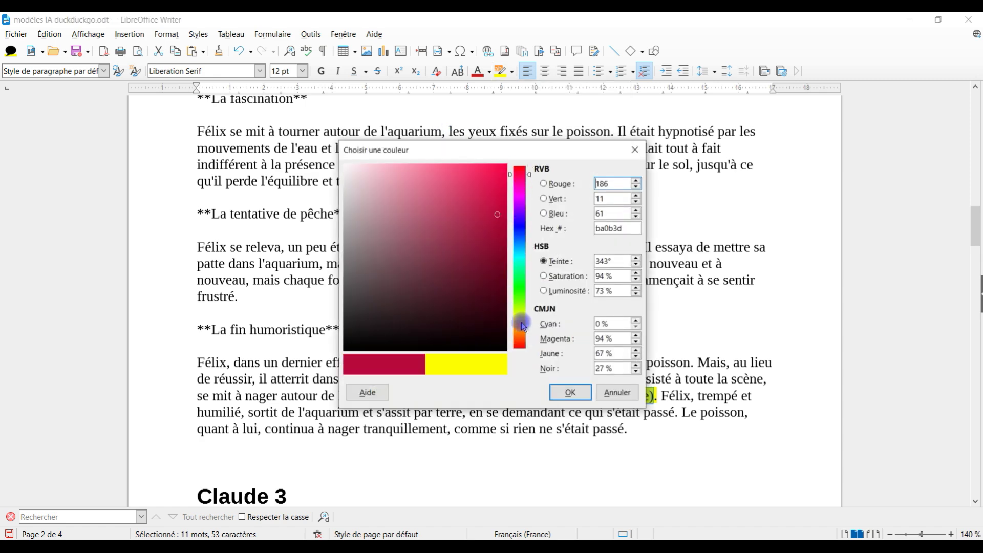
mouse_move(452, 346)
left_mouse_down()
mouse_move(473, 208)
mouse_move(504, 173)
left_mouse_up()
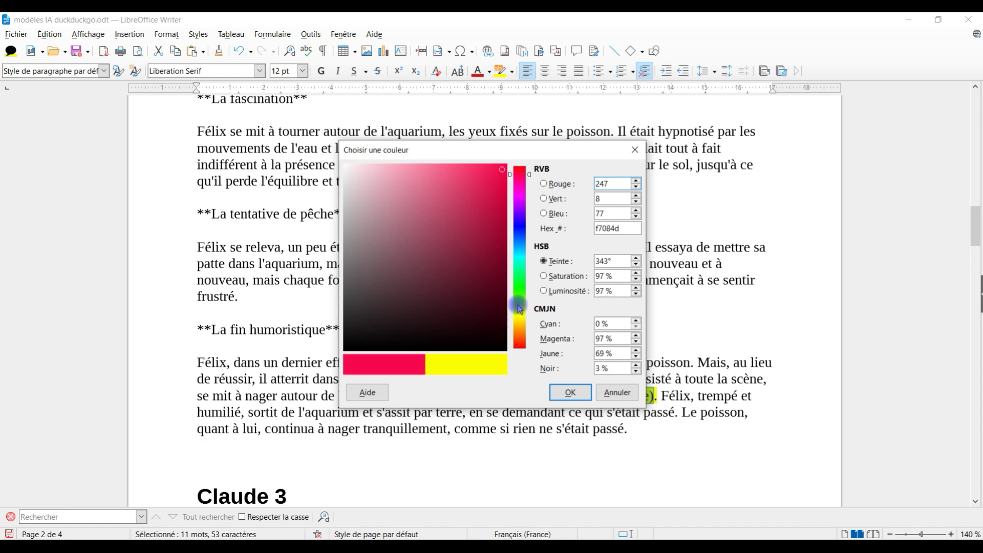
left_click(569, 392)
Step: Switch to DuckDuckGo AI Chat in the browser, open its help article on usage limits and translate it into French
key("alt+Tab")
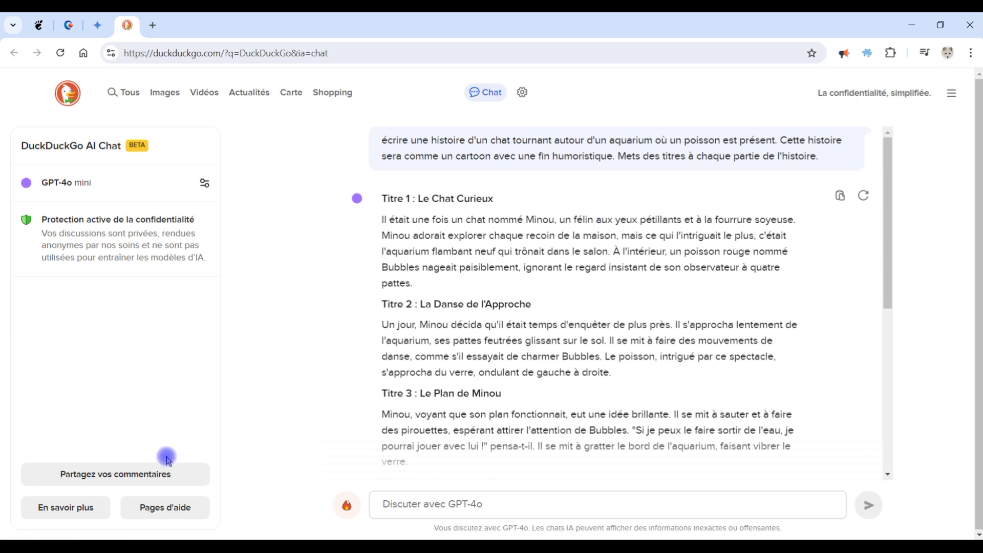
triple_click(98, 510)
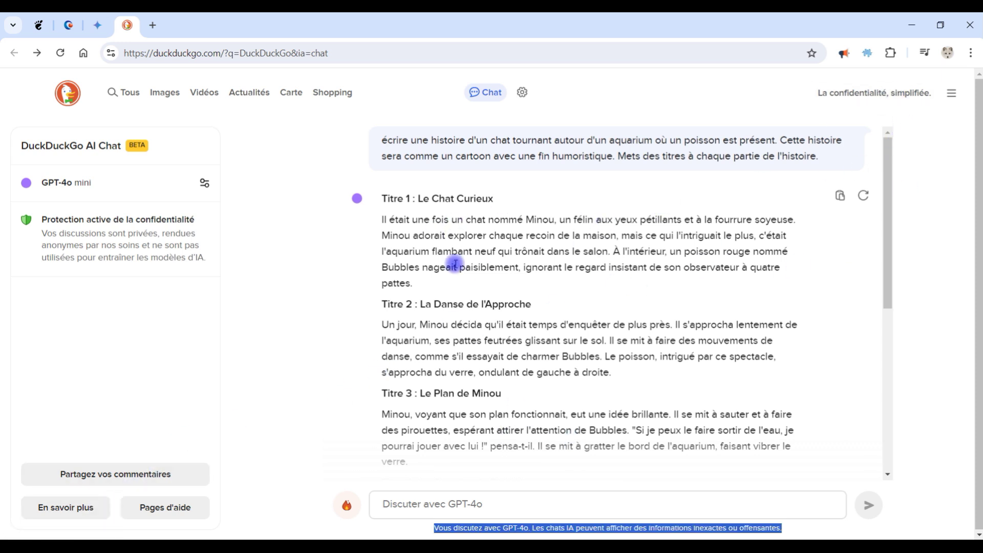
left_click(165, 508)
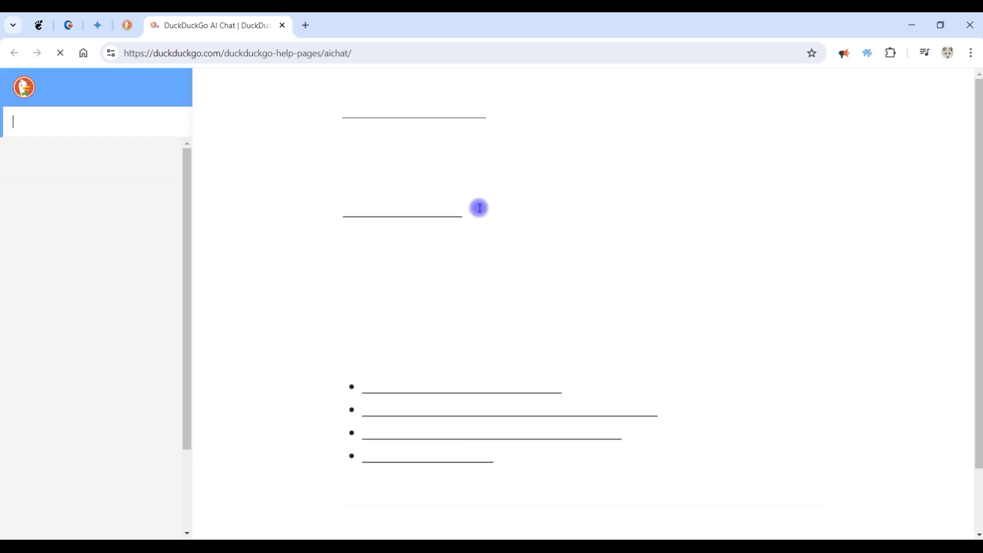
left_click(493, 369)
right_click(624, 249)
left_click(660, 474)
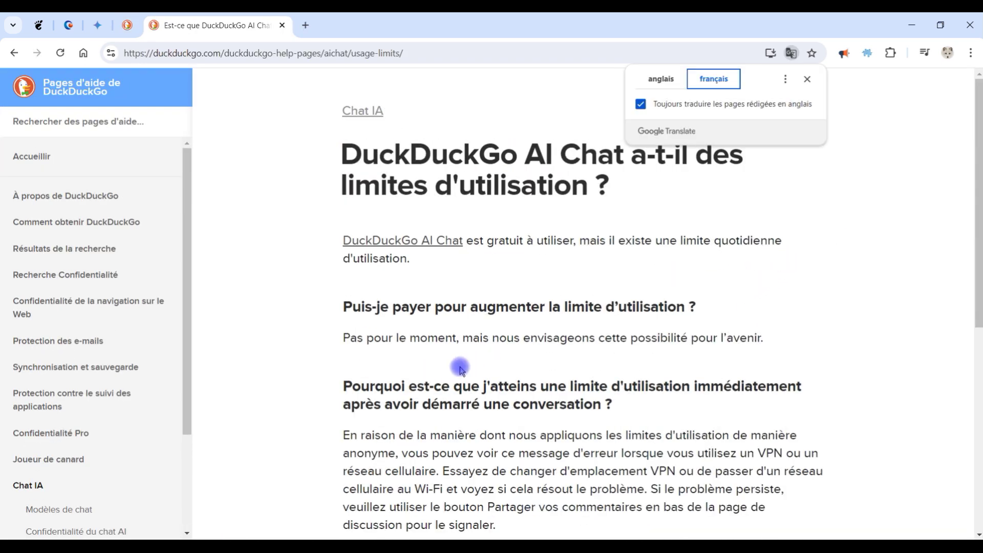
Step: Read the usage-limit article's answers on paying for a higher limit and on reaching the limit right after starting a conversation
triple_click(386, 336)
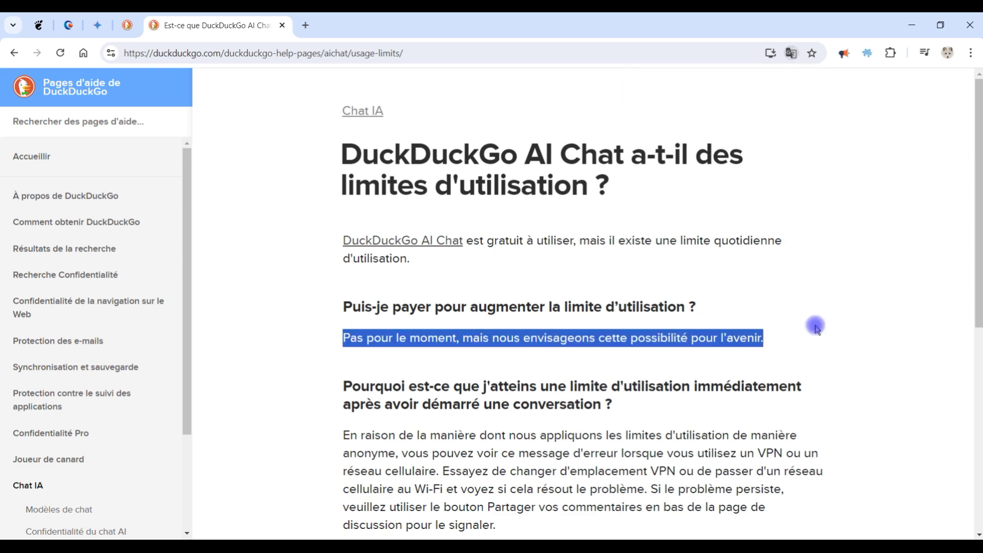
scroll(856, 281, "down", 1)
scroll(839, 276, "down", 2)
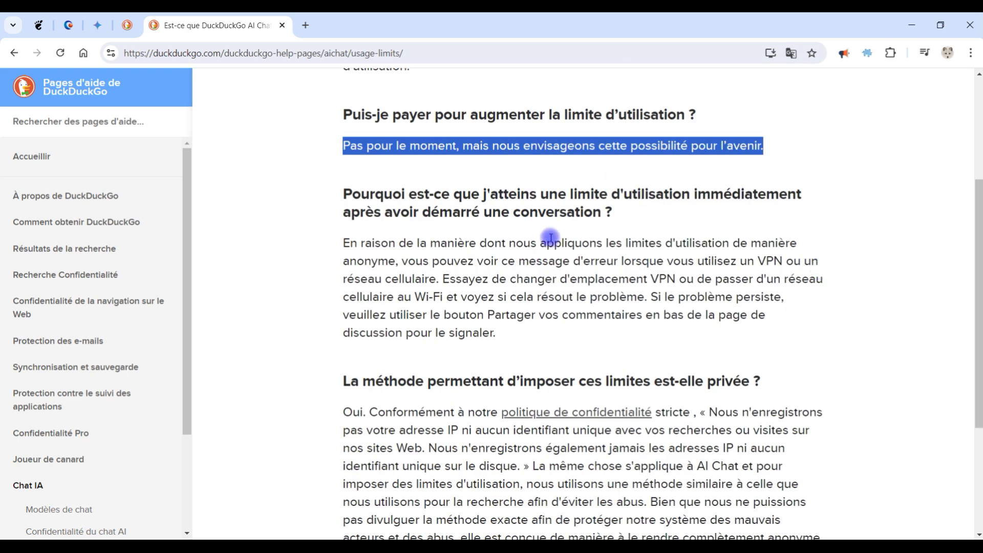
left_click(550, 238)
left_click_drag(483, 261, 753, 328)
left_click(833, 310)
Step: Read the section on whether the limit-enforcement method is private, selecting its text from "Nous n'enregistrons" to the end
scroll(779, 259, "down", 3)
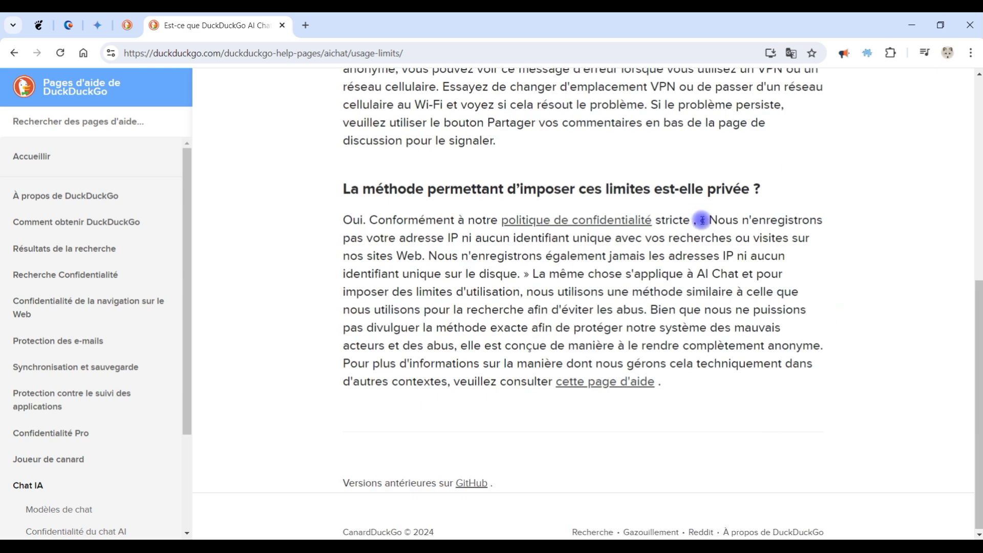
left_click_drag(707, 222, 821, 293)
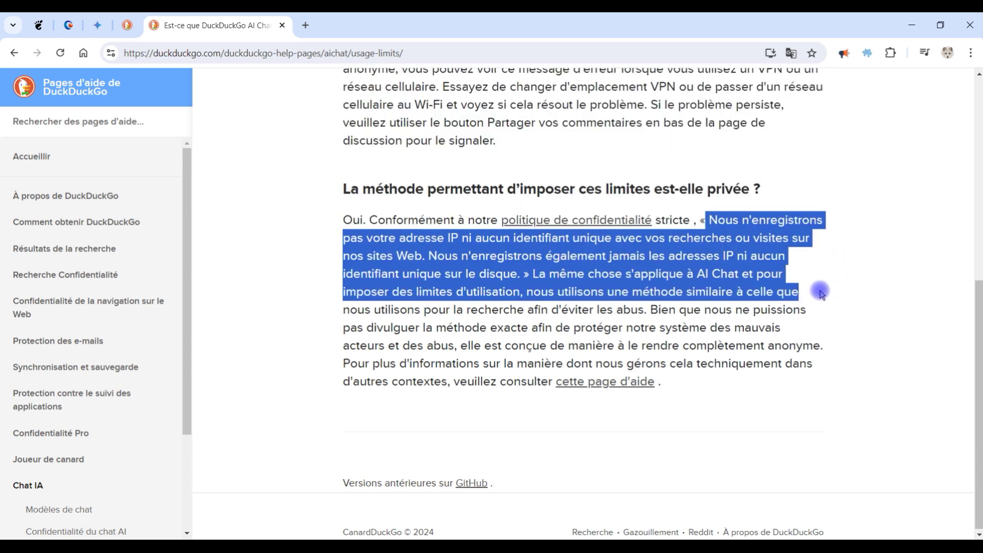
left_click_drag(821, 294, 837, 276)
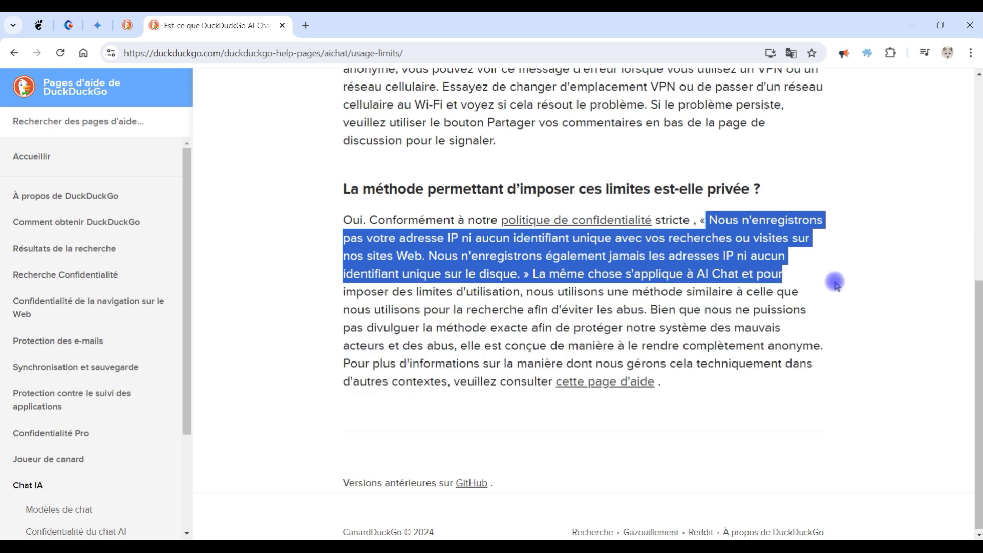
left_click_drag(834, 283, 711, 381)
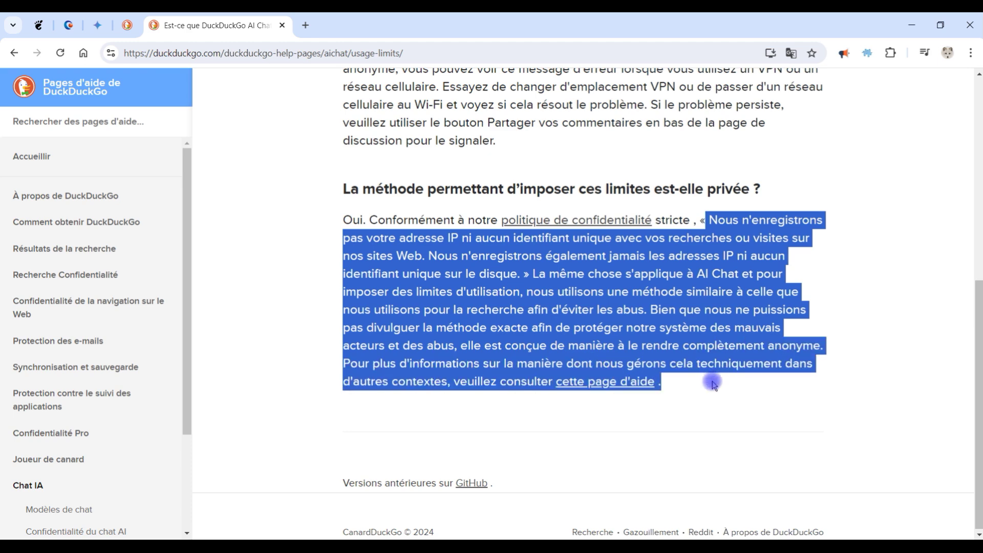
Step: Open the help page on misconceptions about DuckDuckGo, translate it into French and look through its list of questions
left_click(701, 377)
left_click(604, 382)
right_click(681, 72)
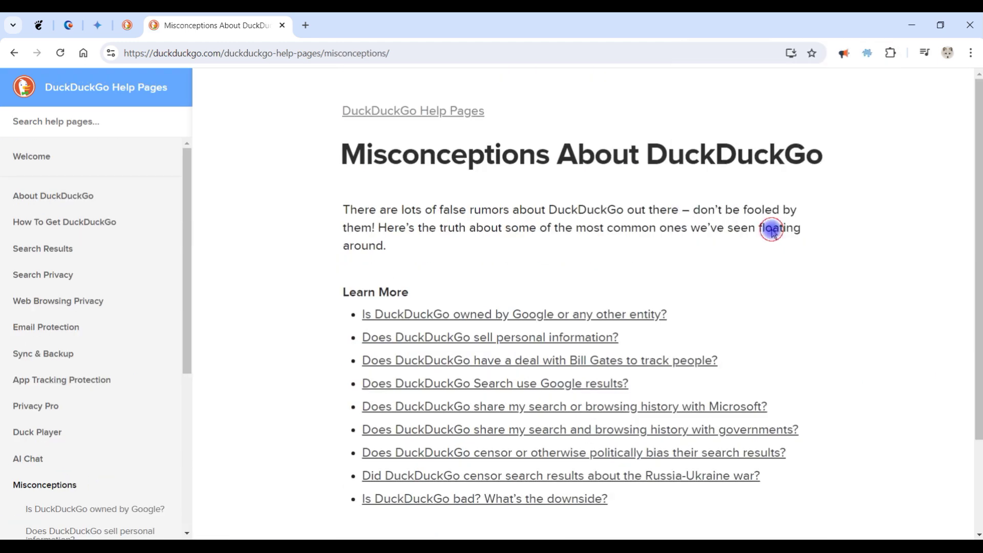
left_click(768, 232)
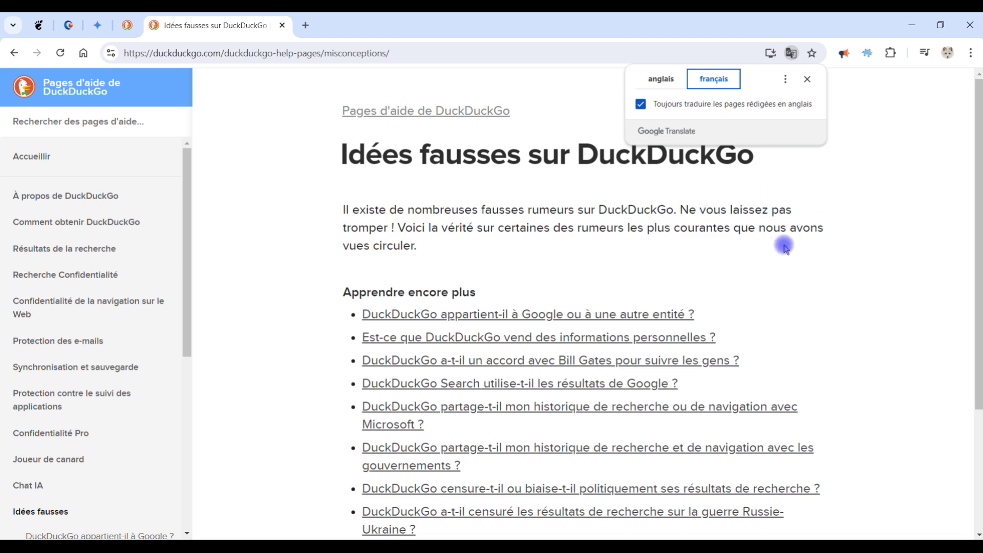
scroll(781, 243, "down", 1)
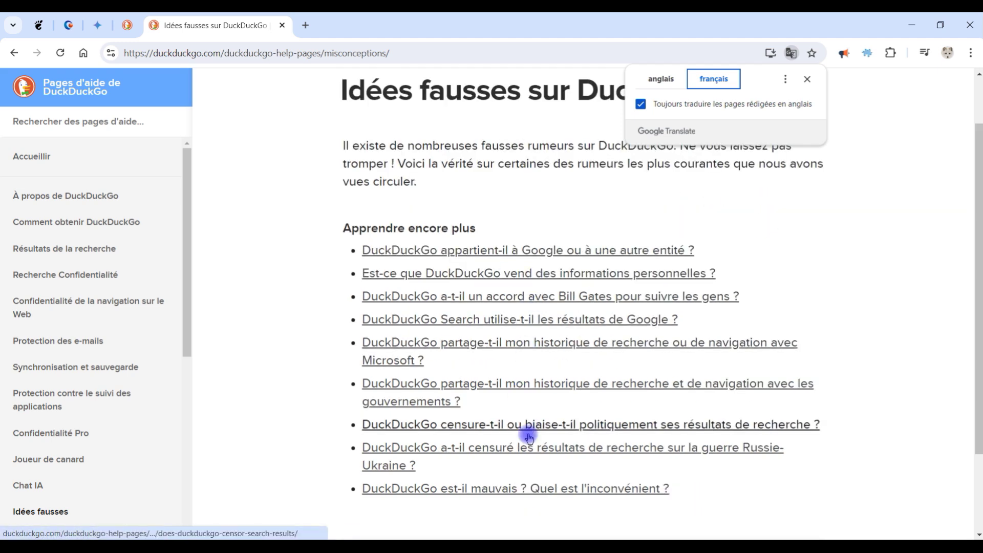
scroll(117, 329, "down", 2)
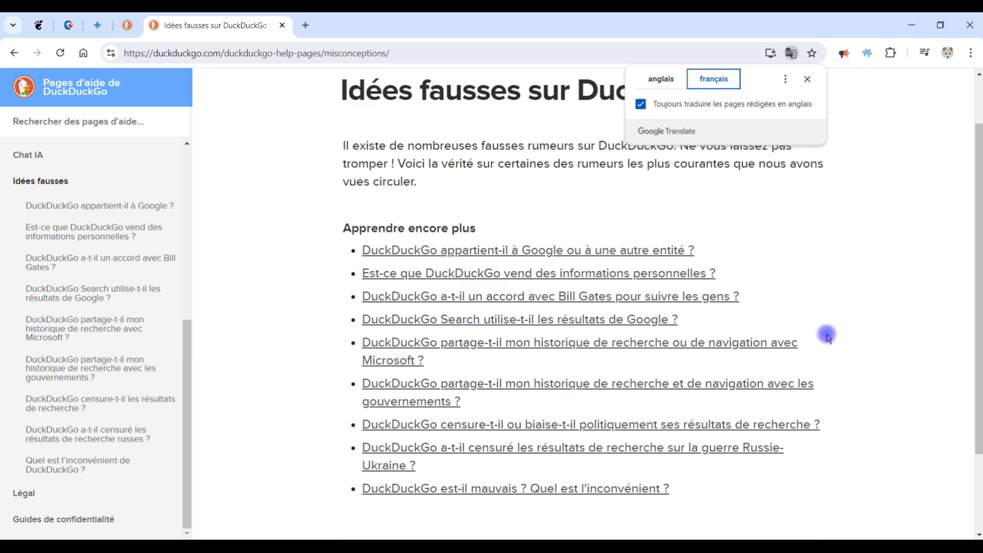
Step: Open the "How does DuckDuckGo make money?" article from the About DuckDuckGo help page and translate it into French
key("alt+Left")
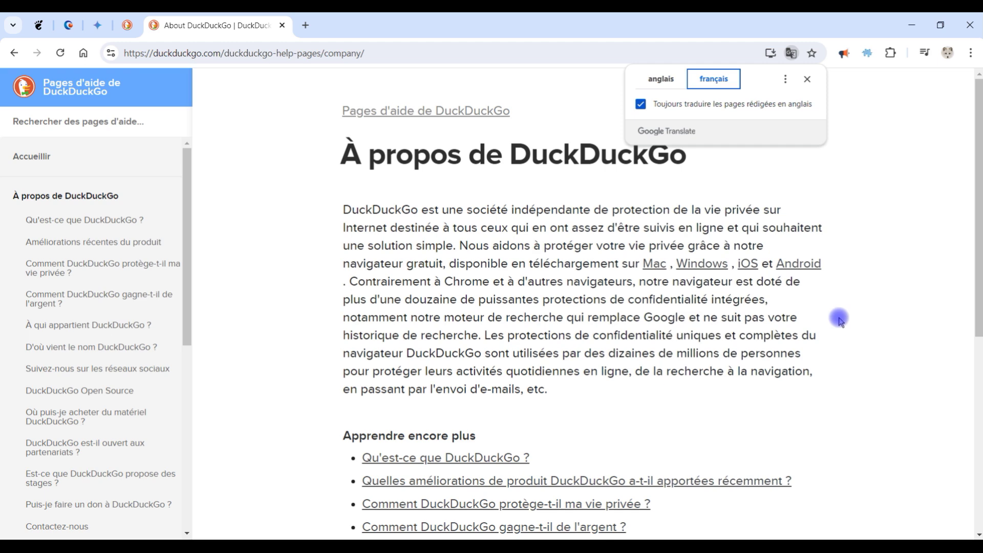
scroll(831, 299, "down", 4)
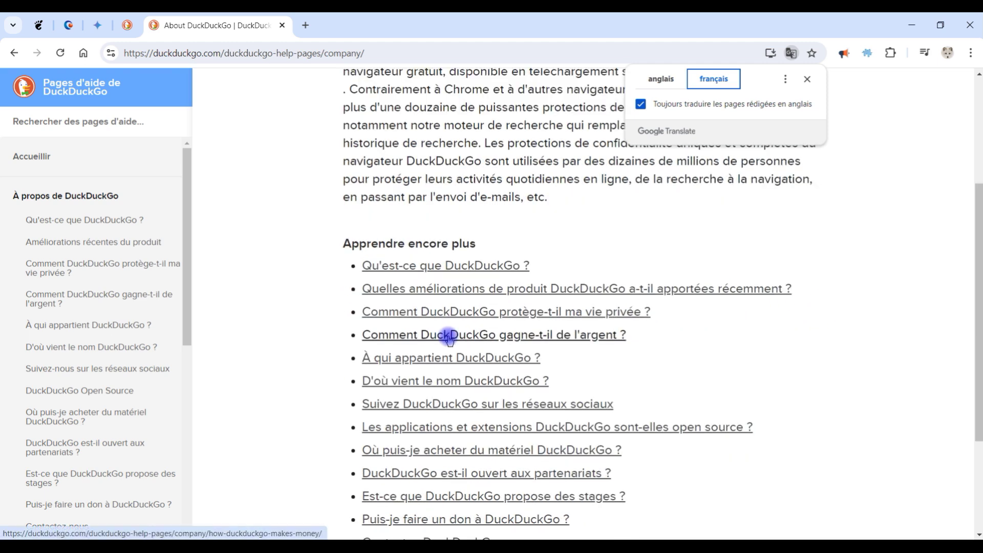
left_click(449, 335)
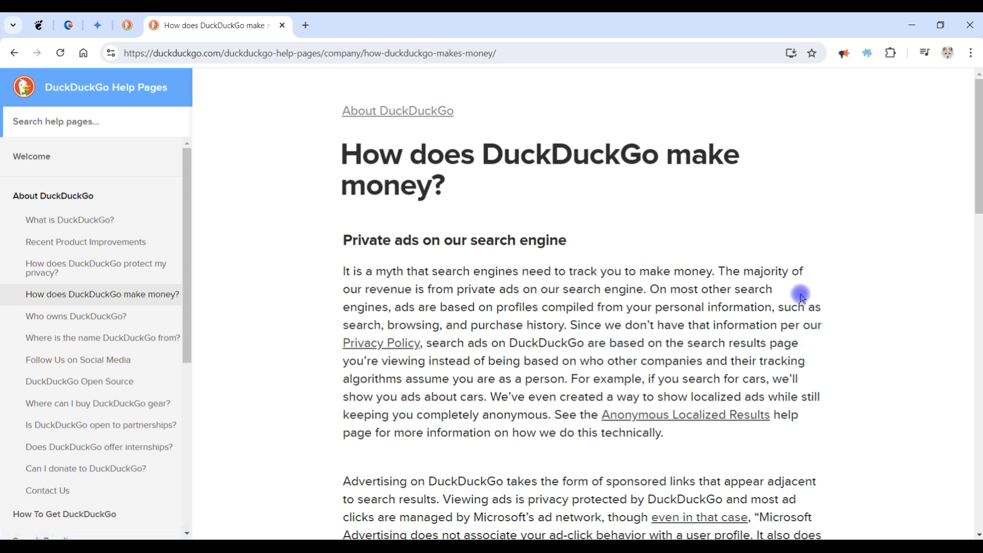
scroll(819, 276, "down", 3)
right_click(894, 176)
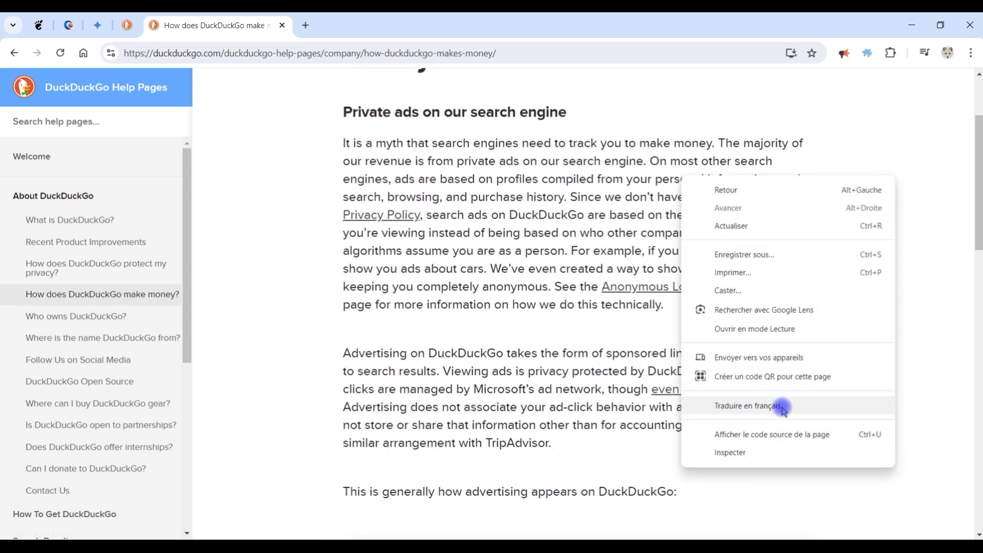
left_click(829, 467)
Step: Read the article's section on private search ads and examine its sample results page for "round-the-world ticket"
scroll(873, 294, "up", 2)
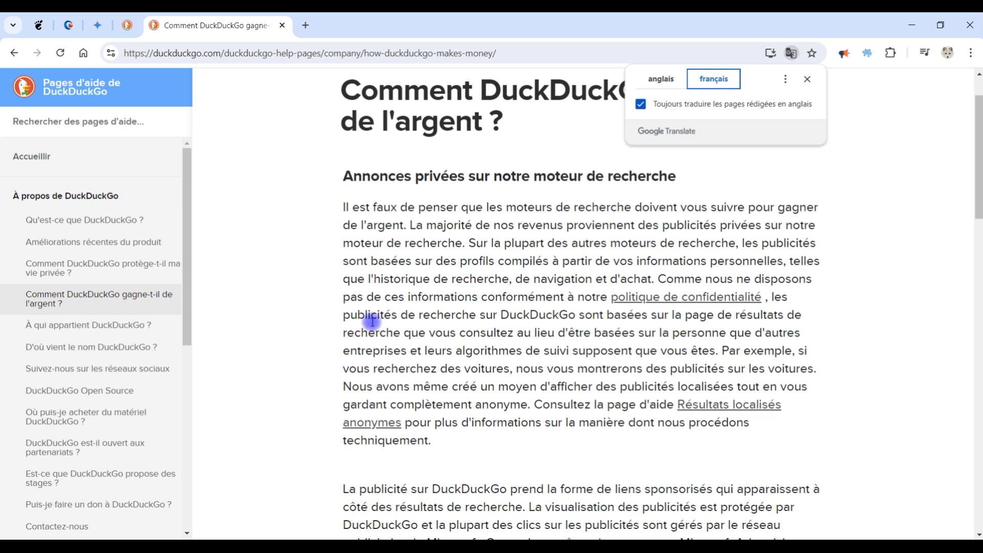
scroll(315, 344, "down", 3)
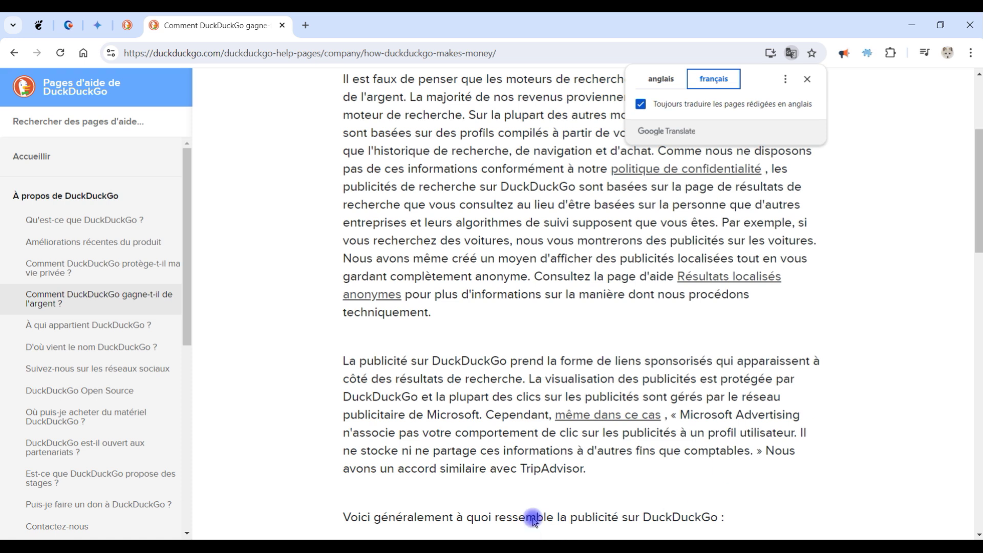
scroll(328, 427, "down", 1)
scroll(316, 424, "down", 2)
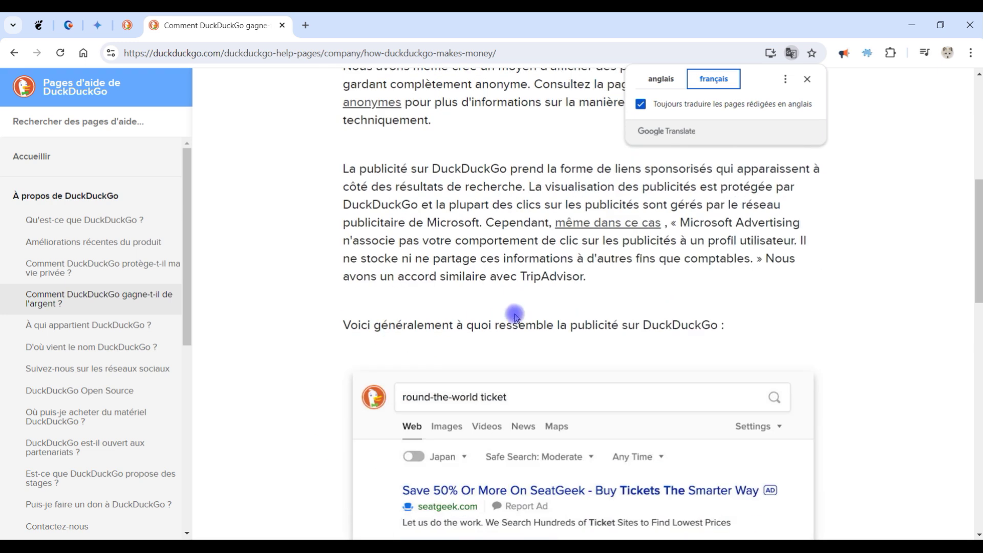
scroll(270, 321, "down", 2)
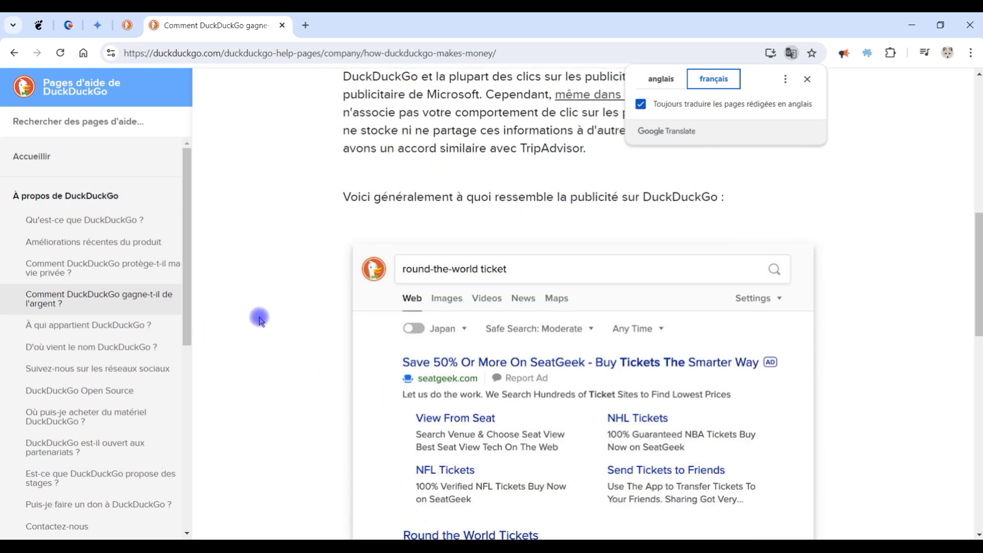
scroll(261, 320, "down", 1)
scroll(511, 180, "down", 2)
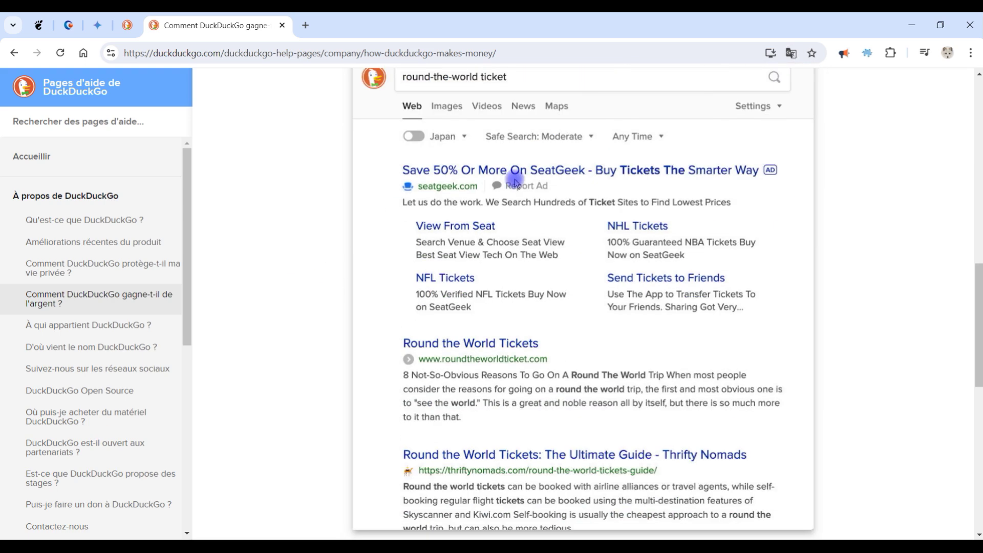
scroll(511, 248, "up", 1)
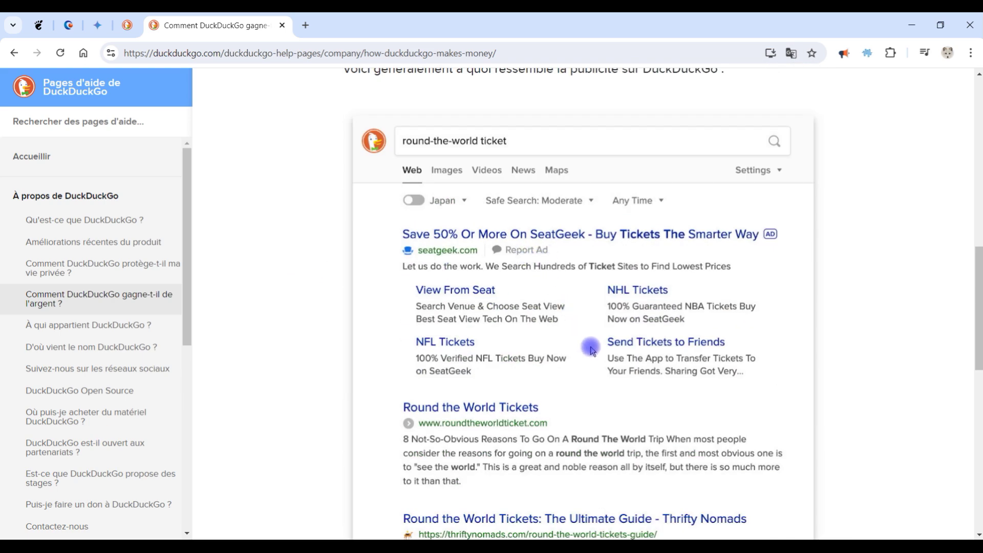
Step: Read the article's remaining parts on reporting poor-quality ads and on Privacy Pro subscription fees
scroll(366, 371, "down", 7)
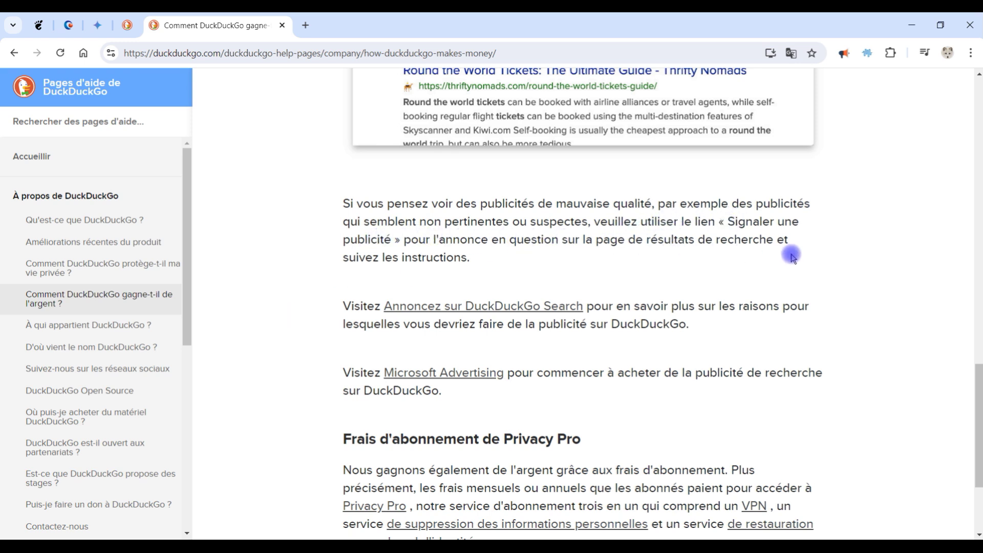
scroll(845, 280, "down", 3)
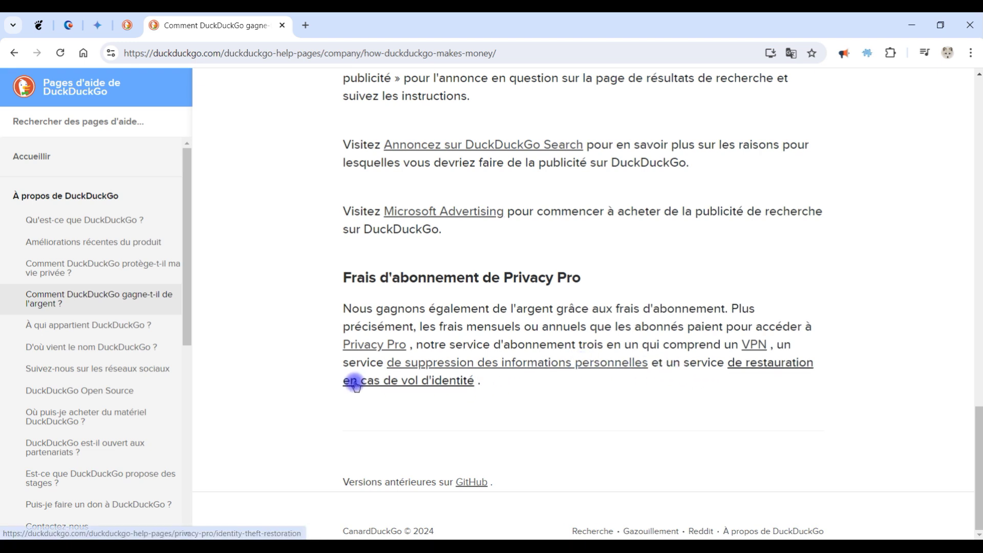
scroll(640, 388, "up", 15)
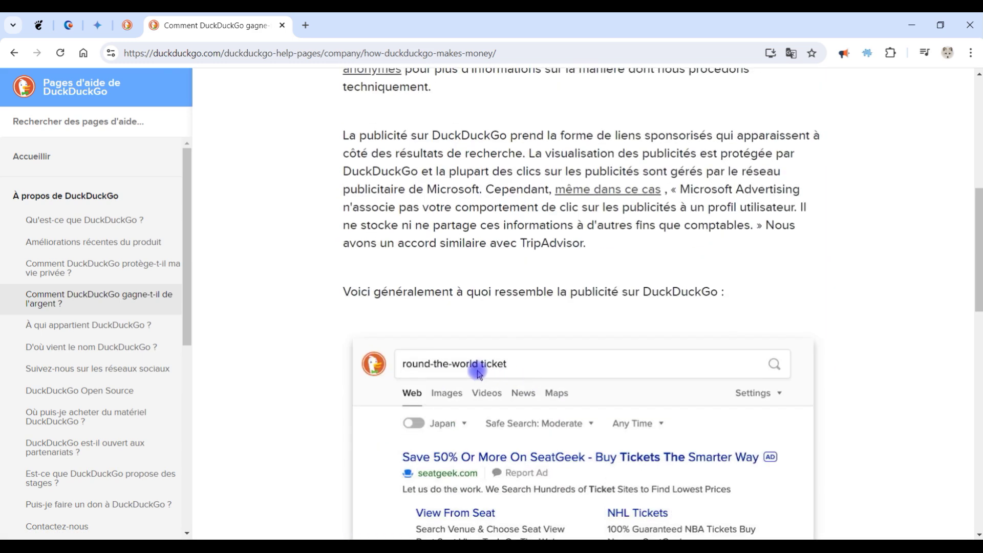
Step: View the article on who owns DuckDuckGo, and open the one on donations translated into French
left_click(100, 324)
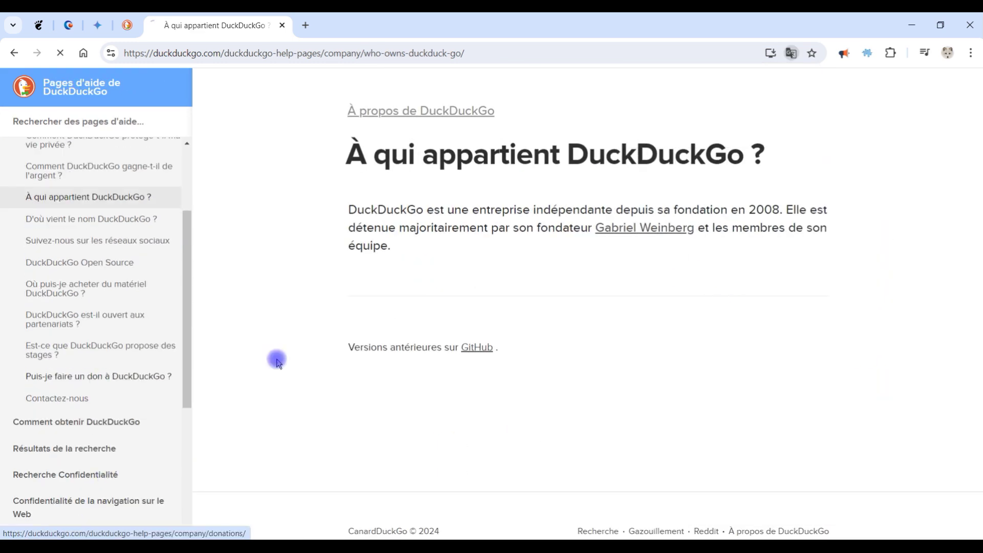
left_click(99, 376)
right_click(649, 74)
left_click(746, 213)
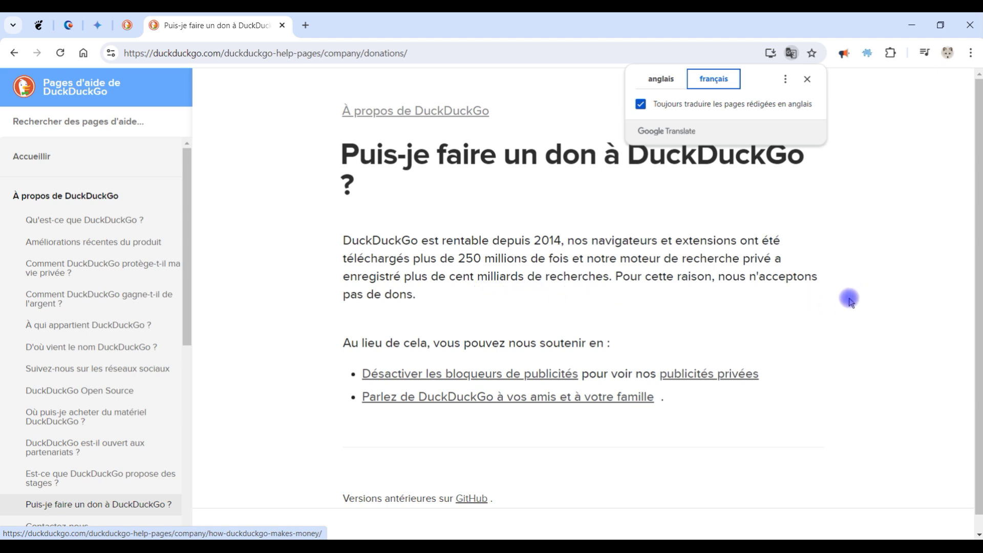
Step: Open the "Comment obtenir DuckDuckGo" help page and look over its topics
scroll(112, 401, "down", 3)
left_click(112, 419)
scroll(877, 384, "down", 1)
scroll(877, 384, "up", 1)
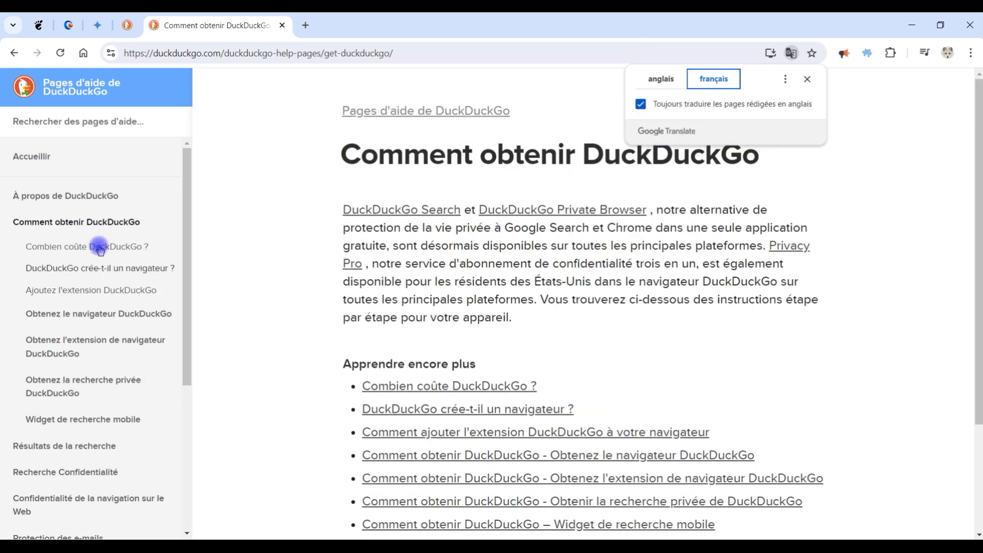
Step: Return to the DuckDuckGo AI Chat conversation, open the AI model chooser and look through the available models
left_click(129, 25)
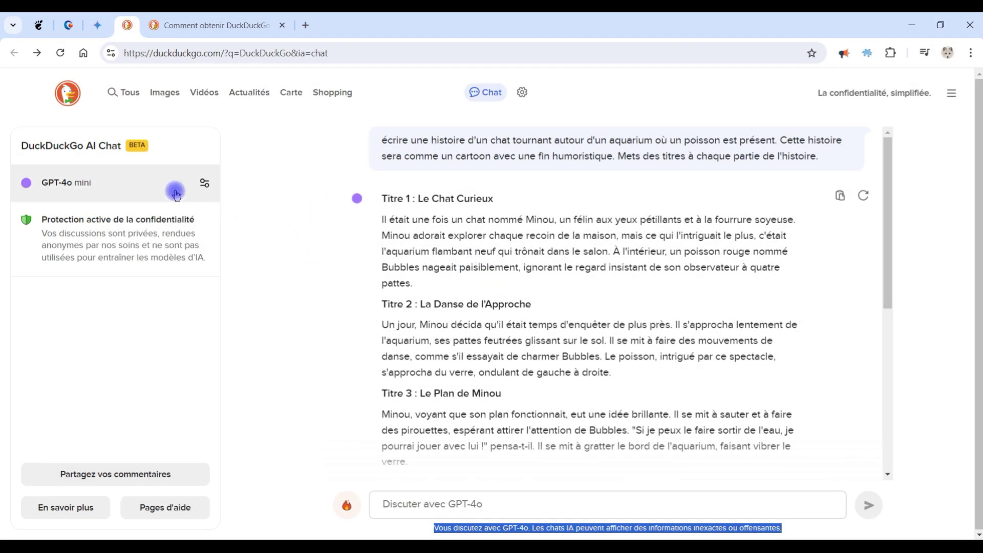
left_click(199, 184)
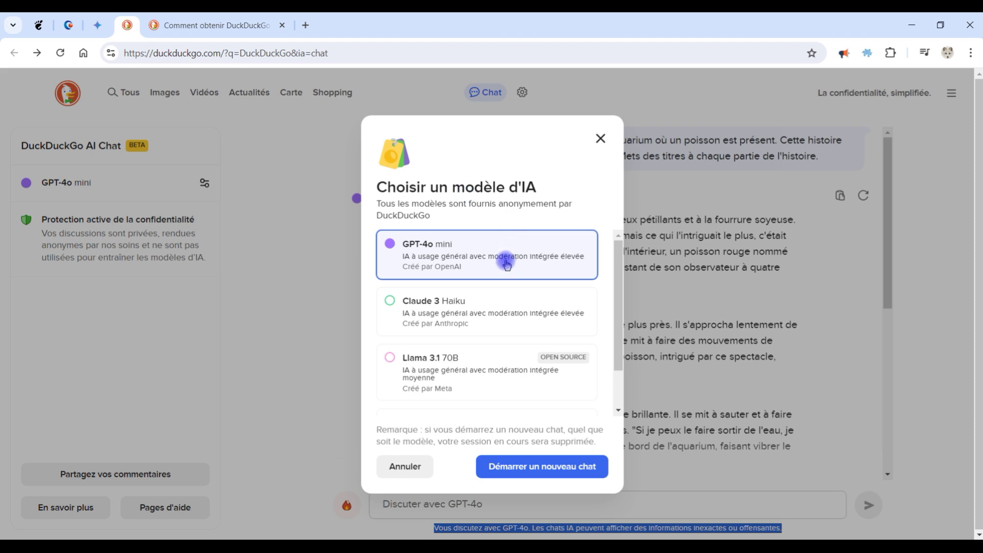
scroll(507, 264, "down", 2)
scroll(509, 266, "up", 2)
scroll(514, 271, "down", 2)
scroll(516, 274, "up", 2)
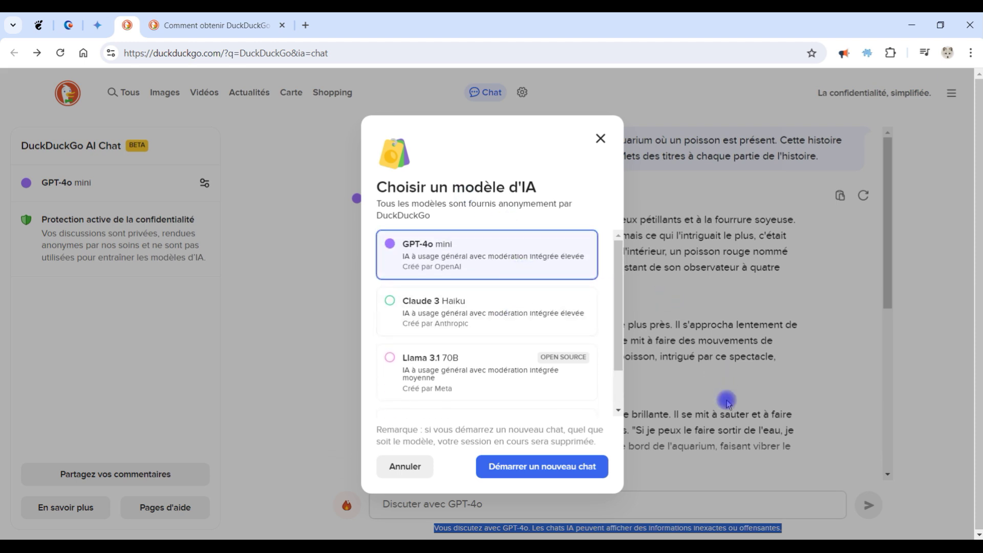